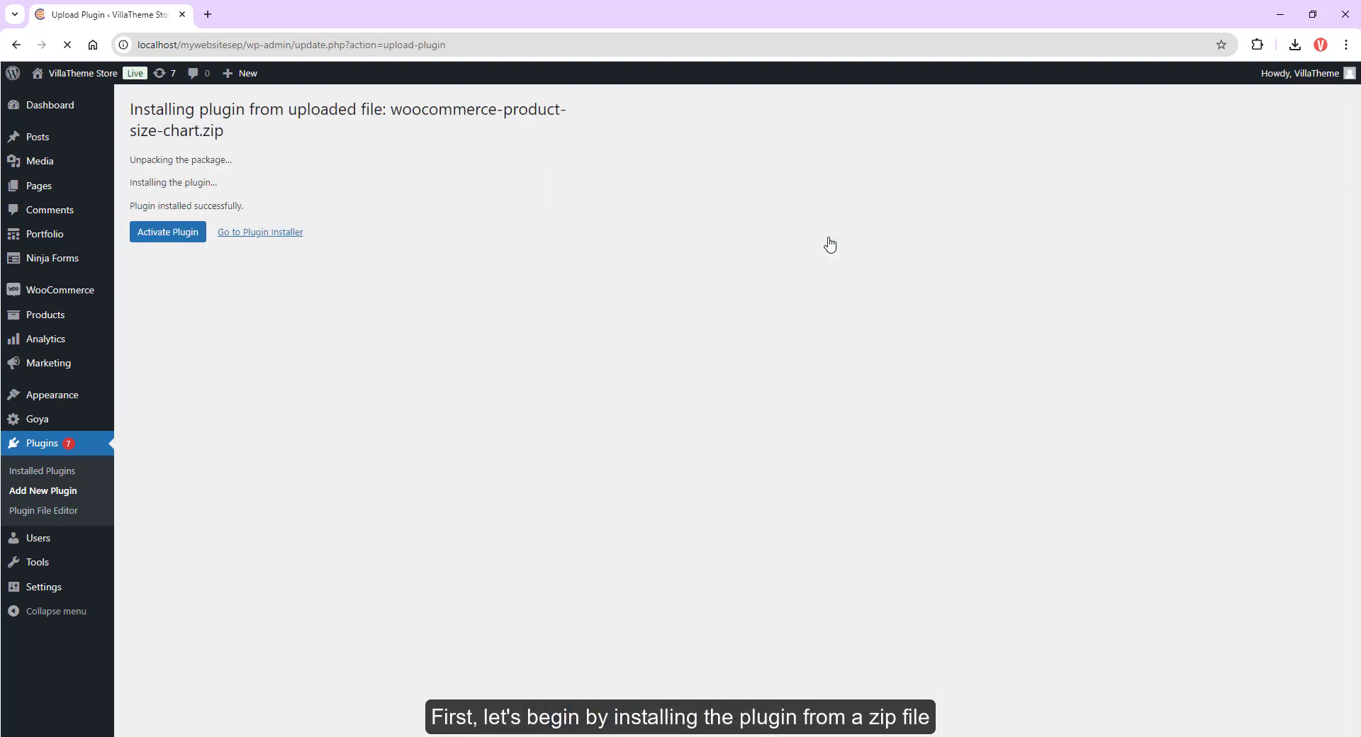
# - Activate the uploaded size chart plugin and choose the size chart's product page position in the setup wizard
pyautogui.click(182, 237)
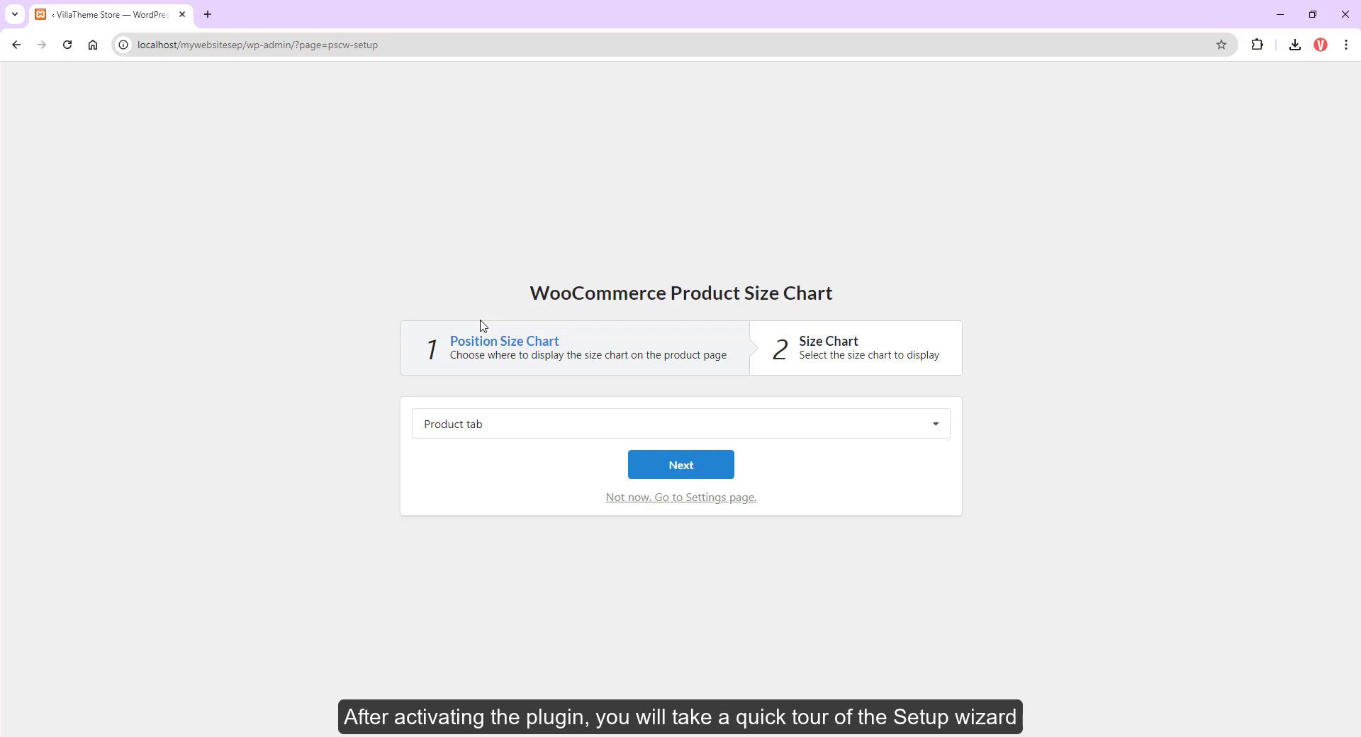
pyautogui.click(492, 425)
pyautogui.scroll(2, 528, 504)
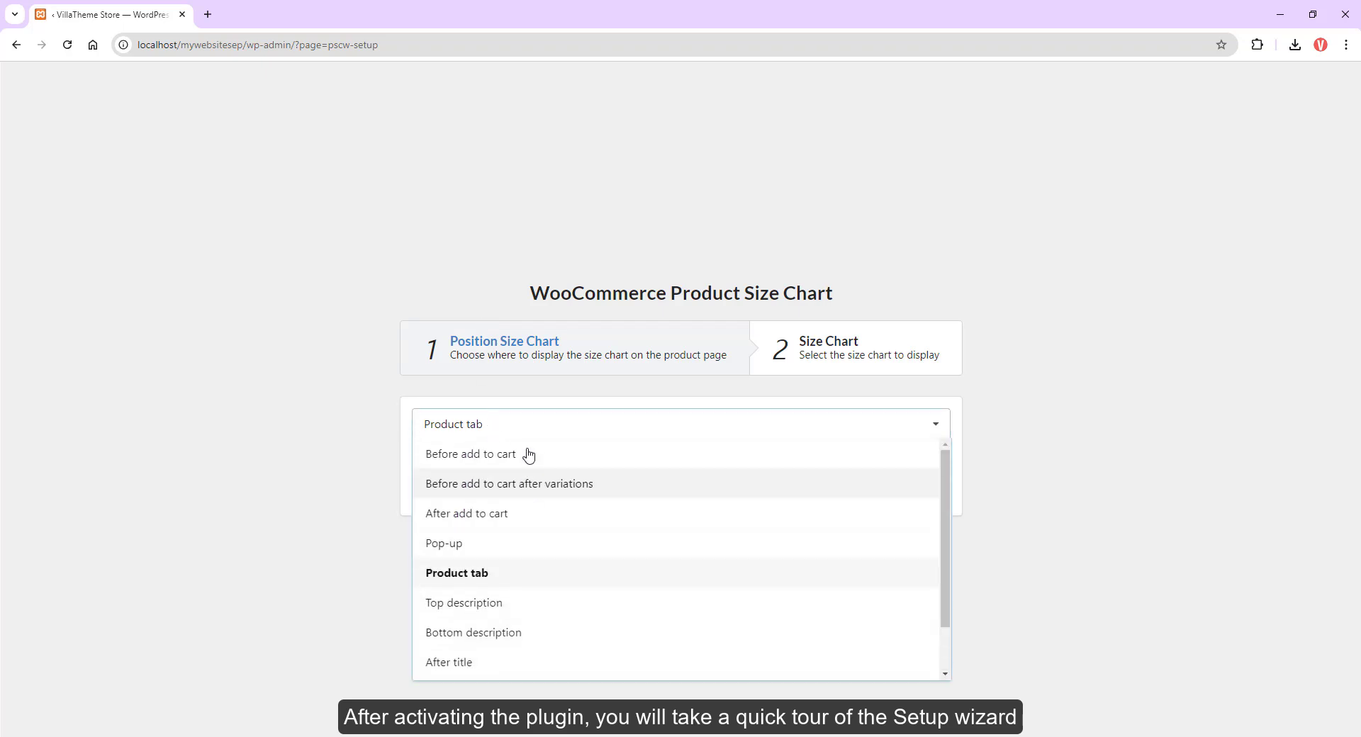
pyautogui.scroll(-2, 502, 624)
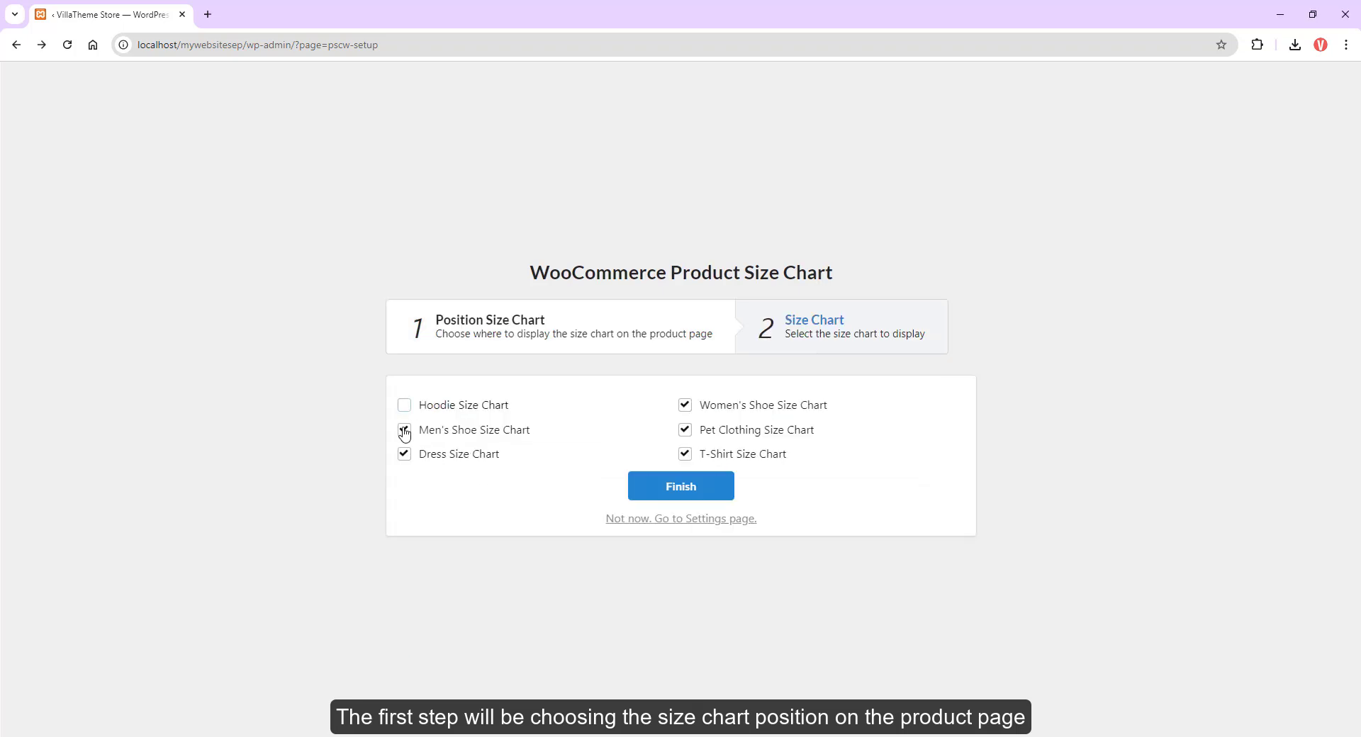
# - Finish the setup wizard with the Hoodie, Men's Shoe and Dress templates deselected, and open the size chart on the GoWeave High-Neck Tank page
pyautogui.click(404, 431)
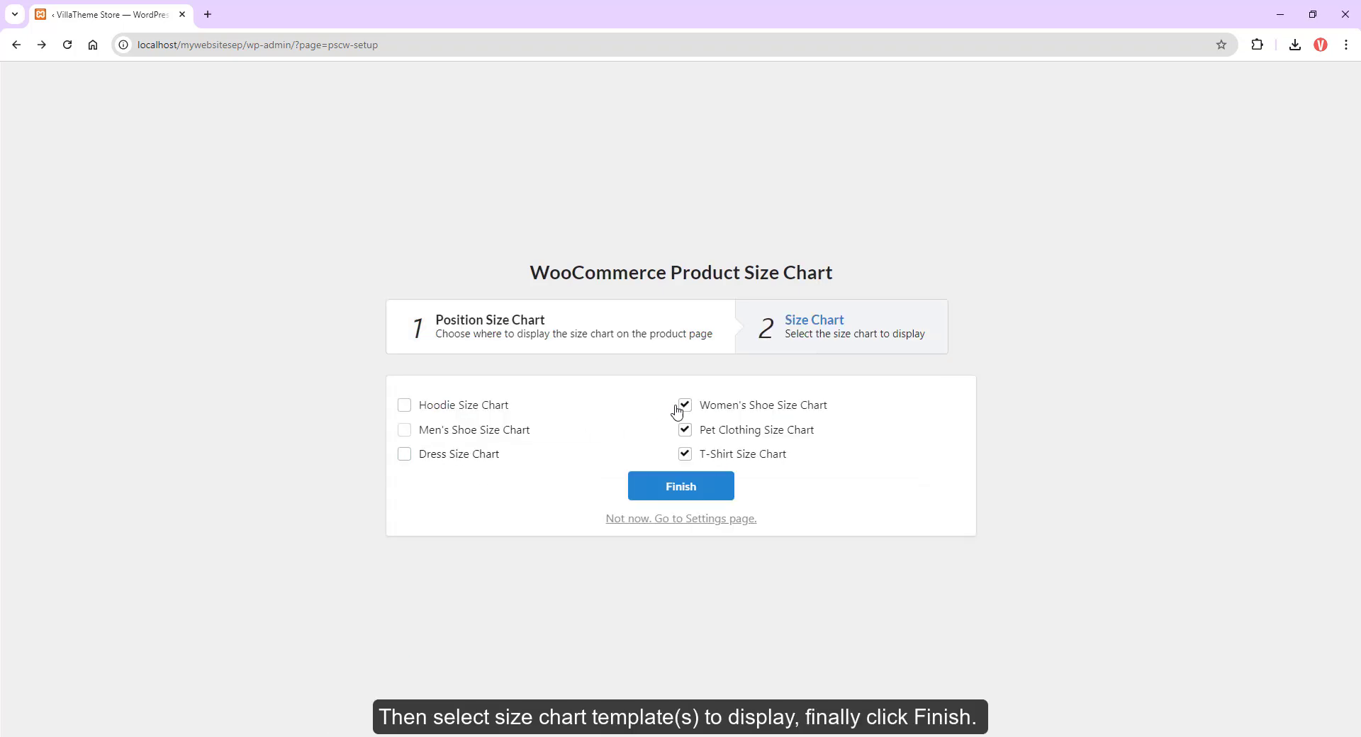
pyautogui.click(684, 497)
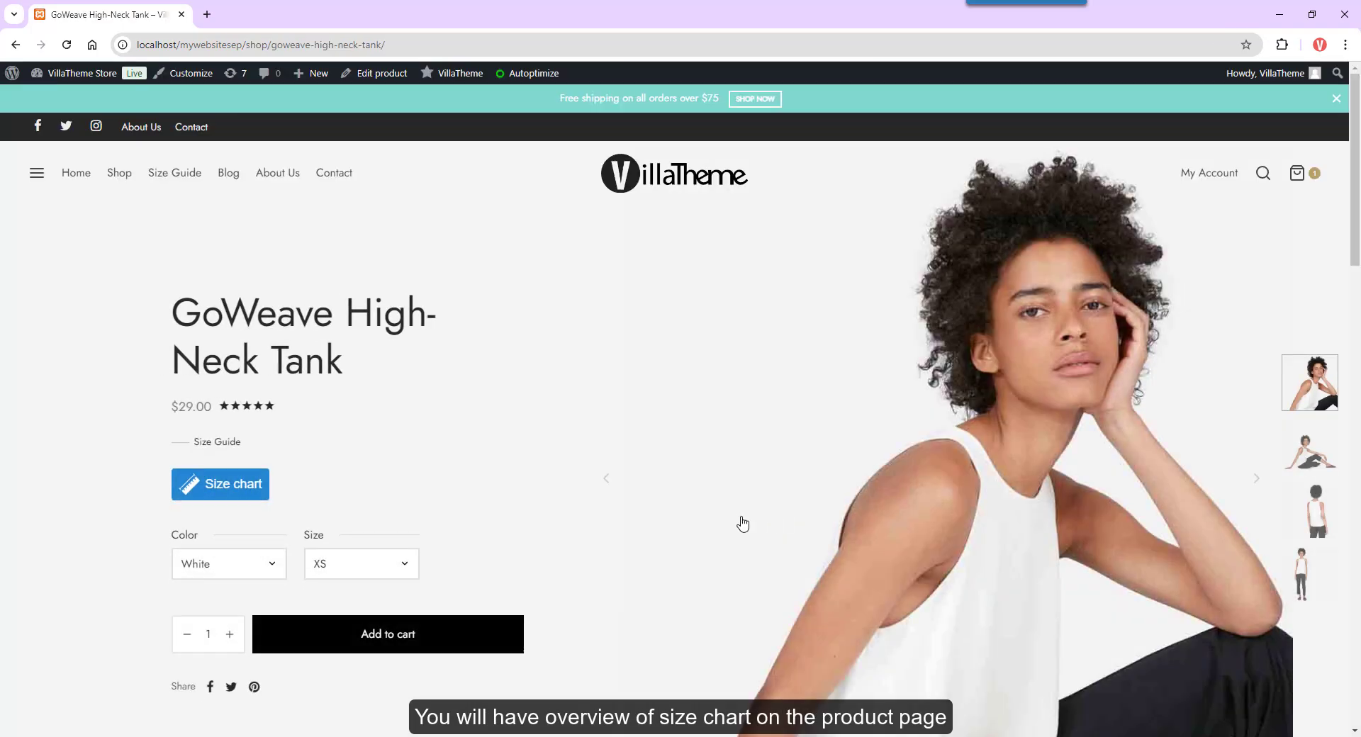
pyautogui.click(241, 489)
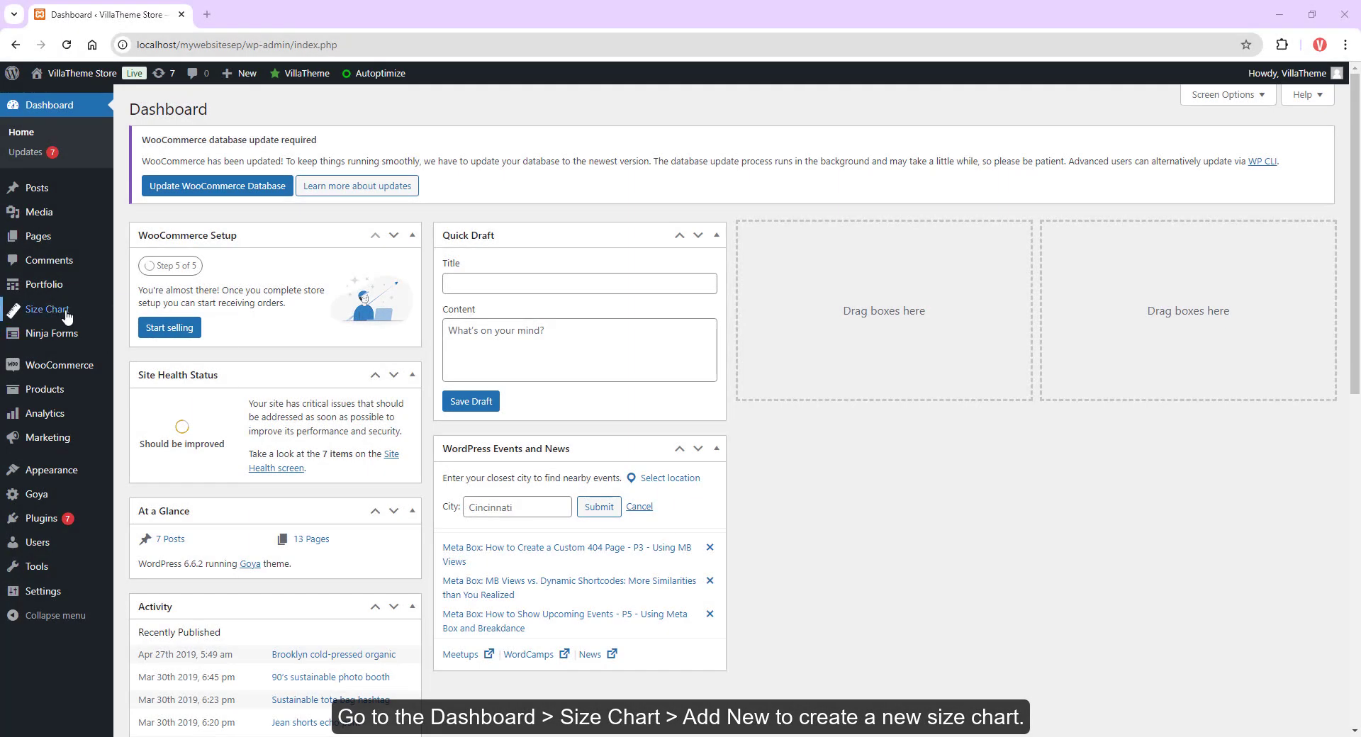
# - Create a new size chart titled "T-shirt for Women" and publish it
pyautogui.moveTo(63, 315)
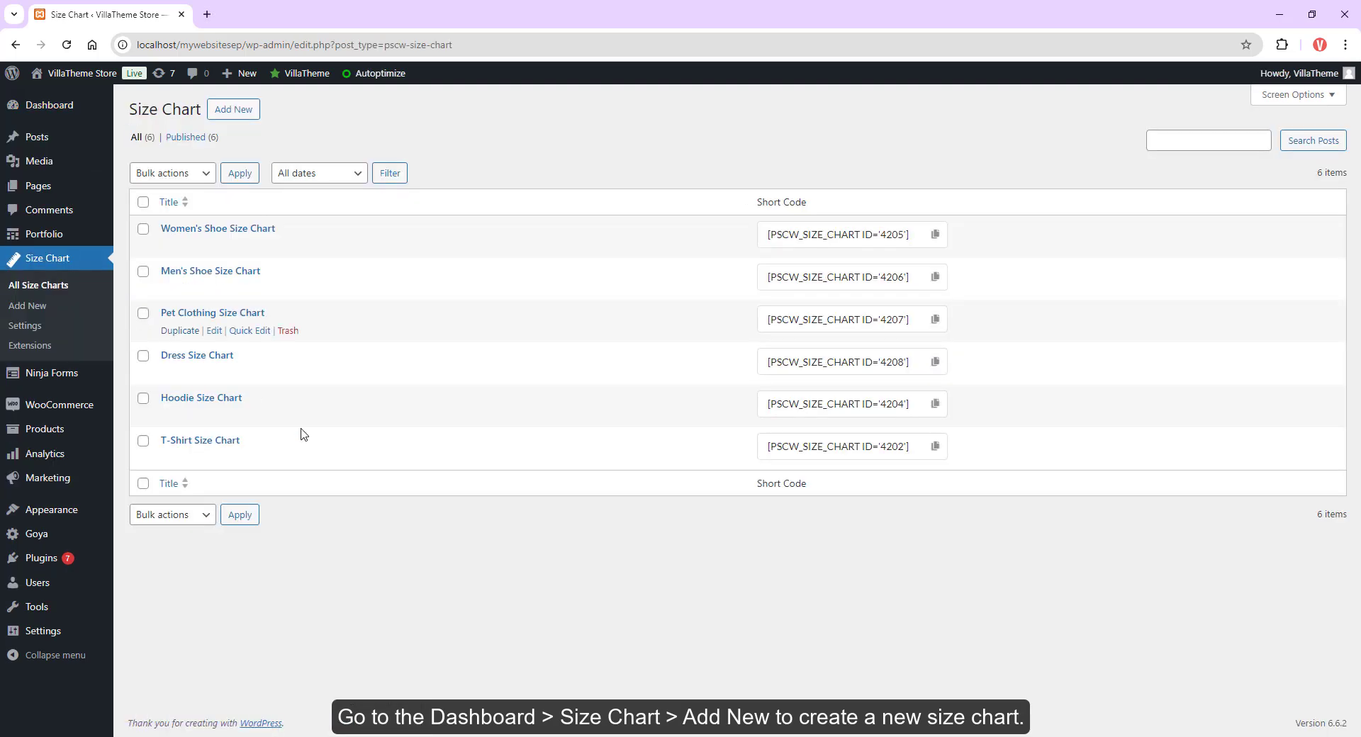
pyautogui.click(241, 114)
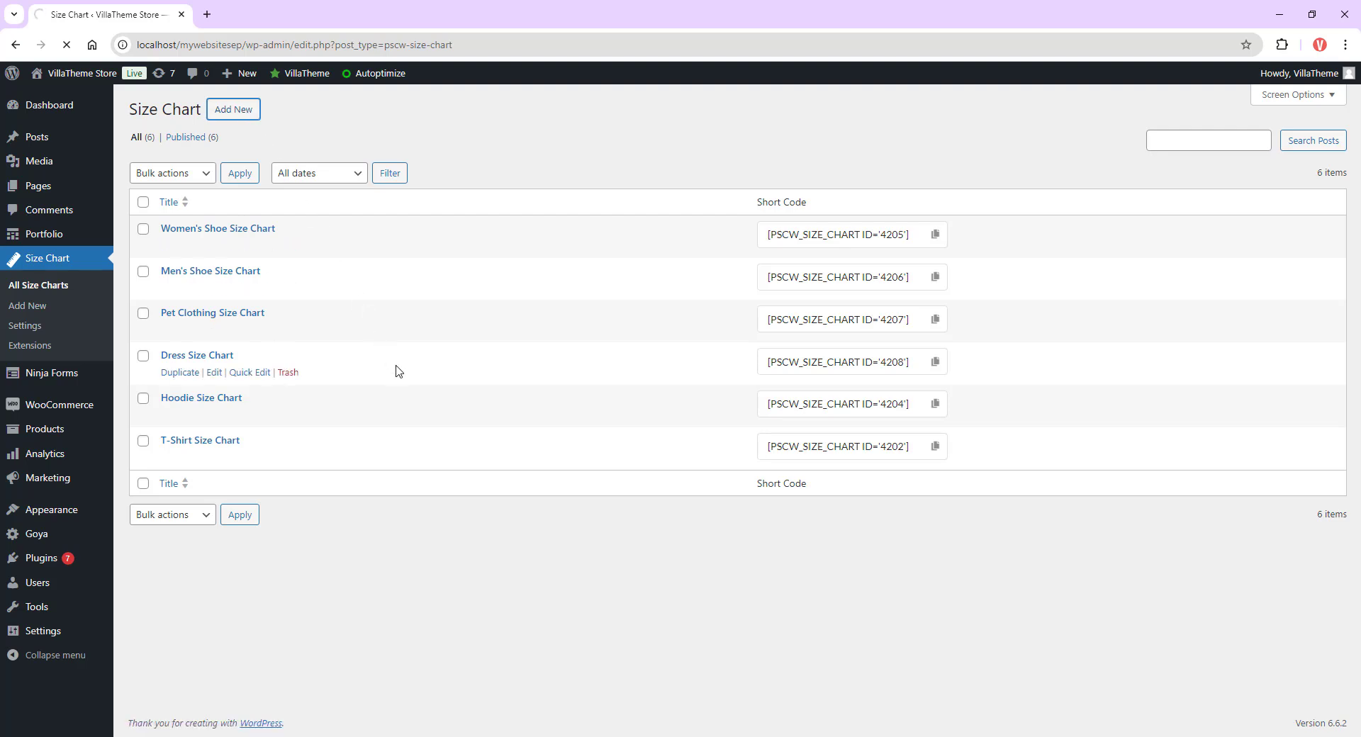
pyautogui.write('T-shirt for Women')
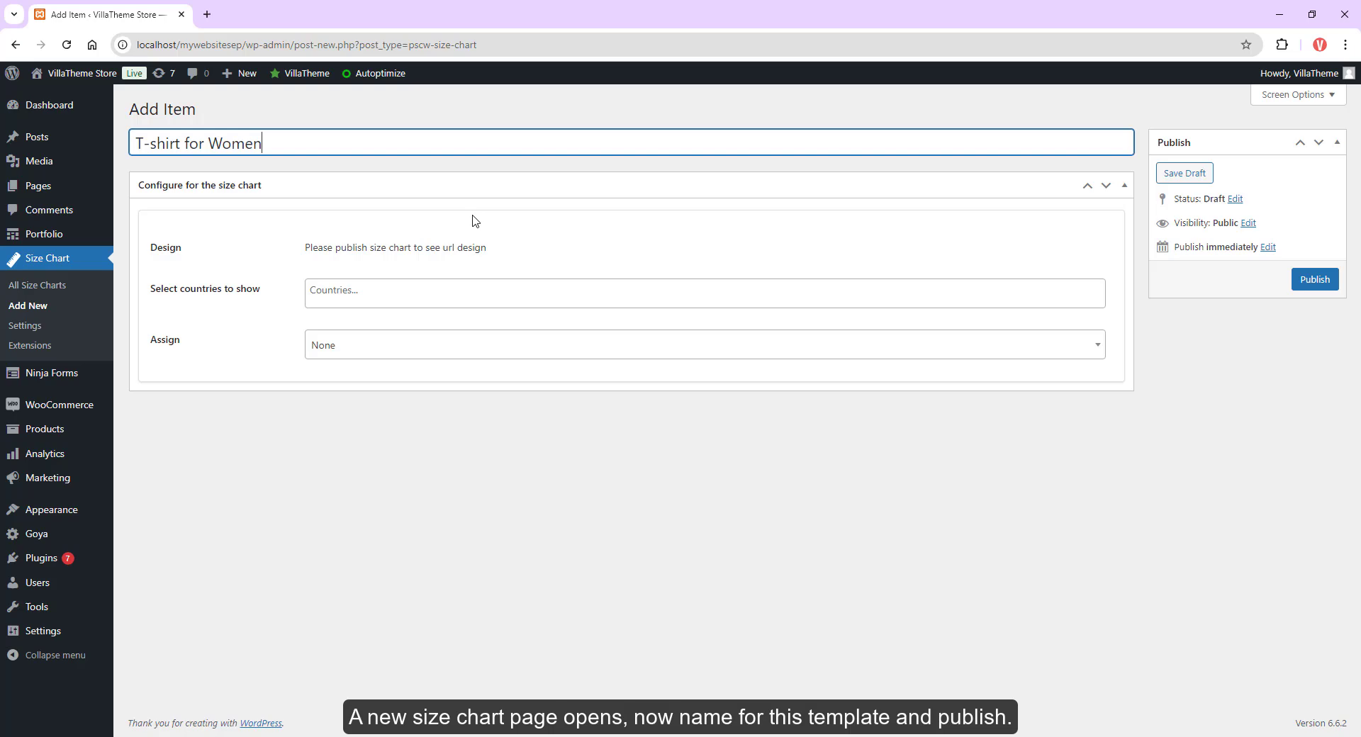
pyautogui.click(1315, 281)
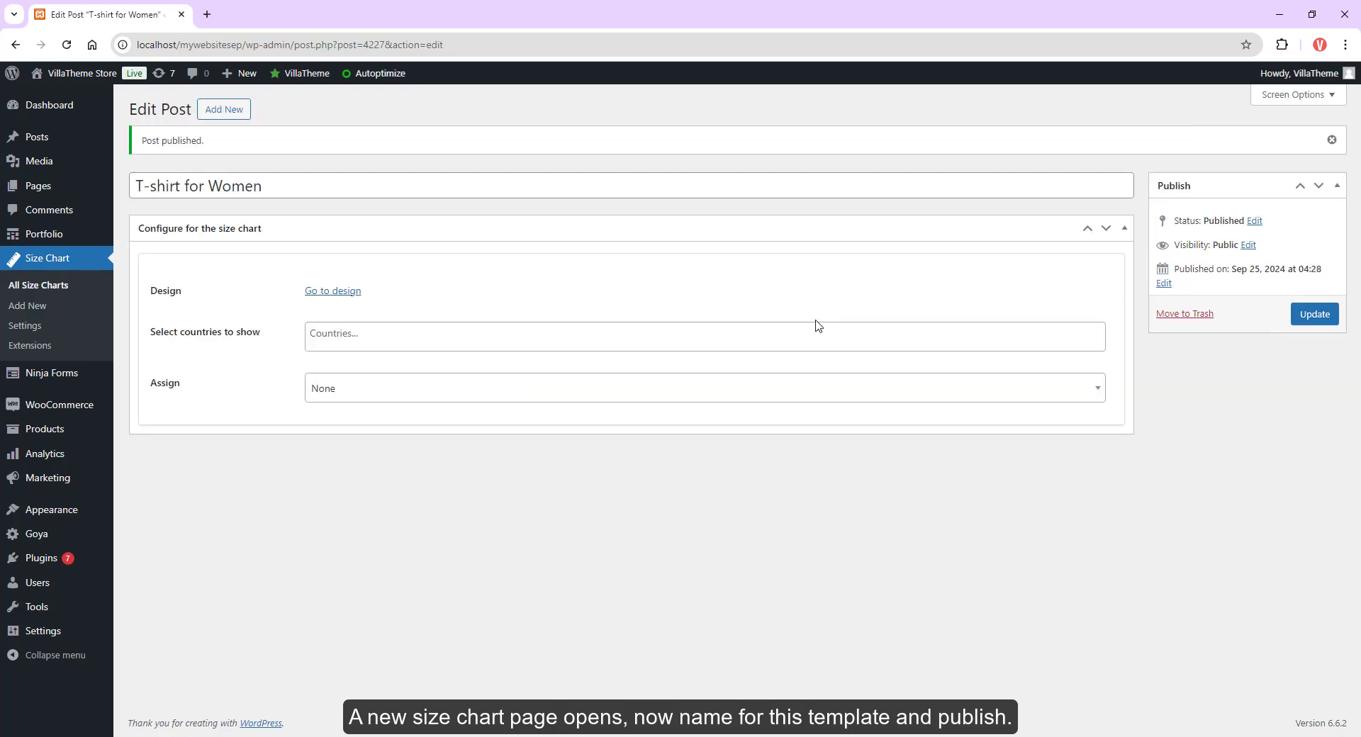
# - Open the T-shirt for Women chart's design and replace the layout's Text component with an Image component
pyautogui.click(352, 292)
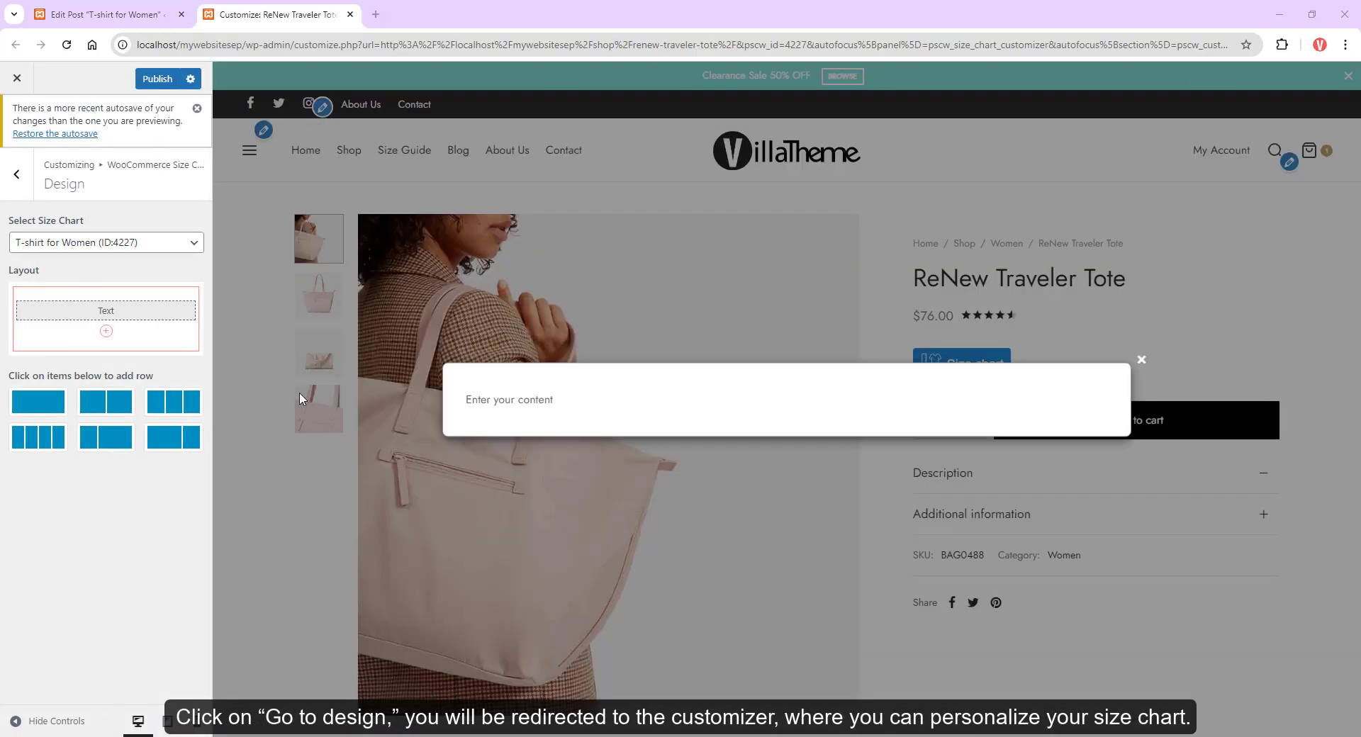
pyautogui.click(107, 268)
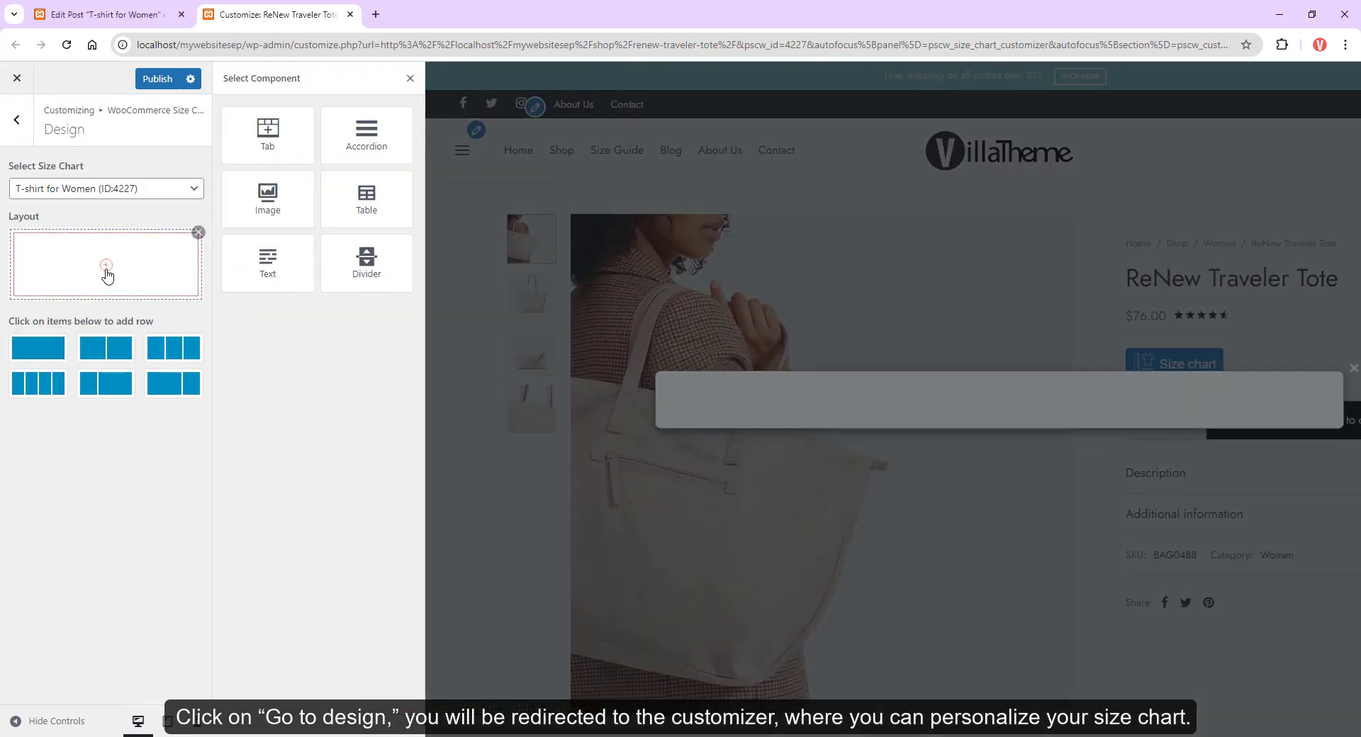
pyautogui.click(271, 209)
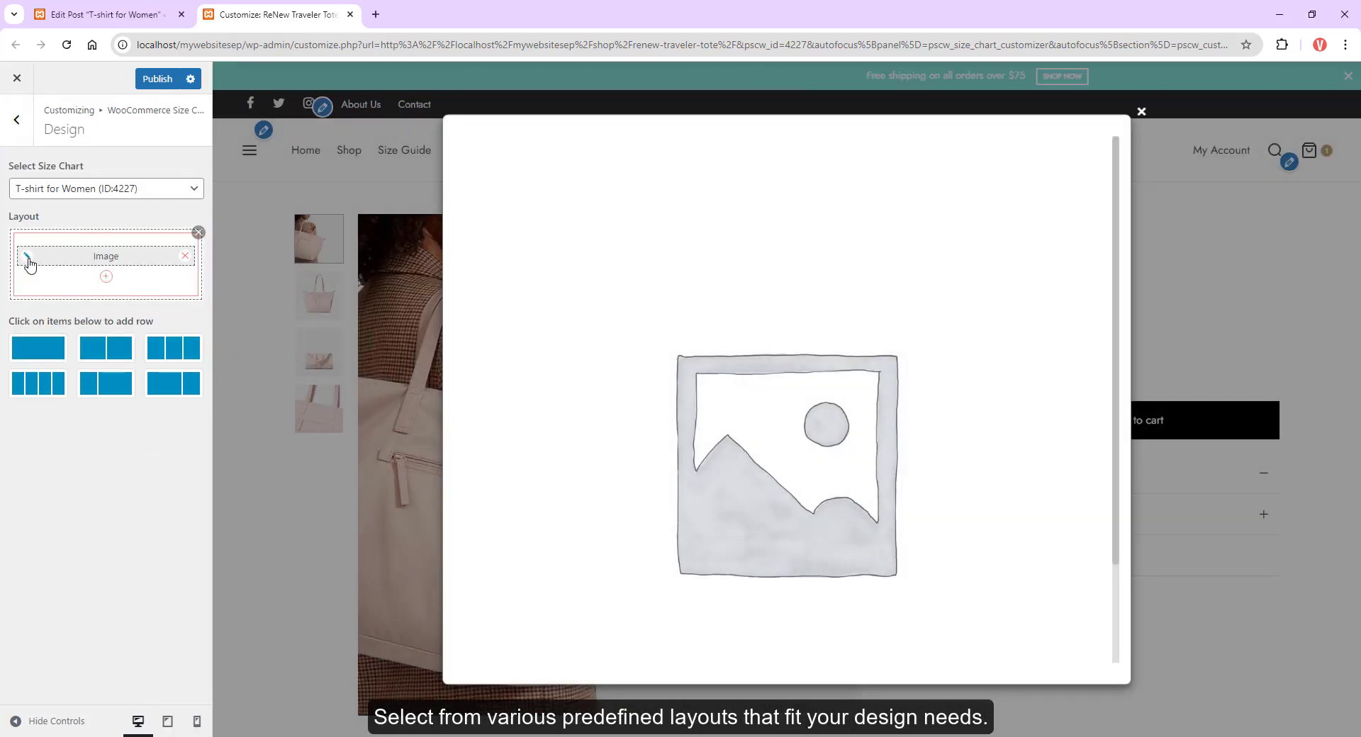
# - Set the new image component to t-shirt.png from the media library
pyautogui.click(93, 267)
pyautogui.click(94, 266)
pyautogui.click(183, 254)
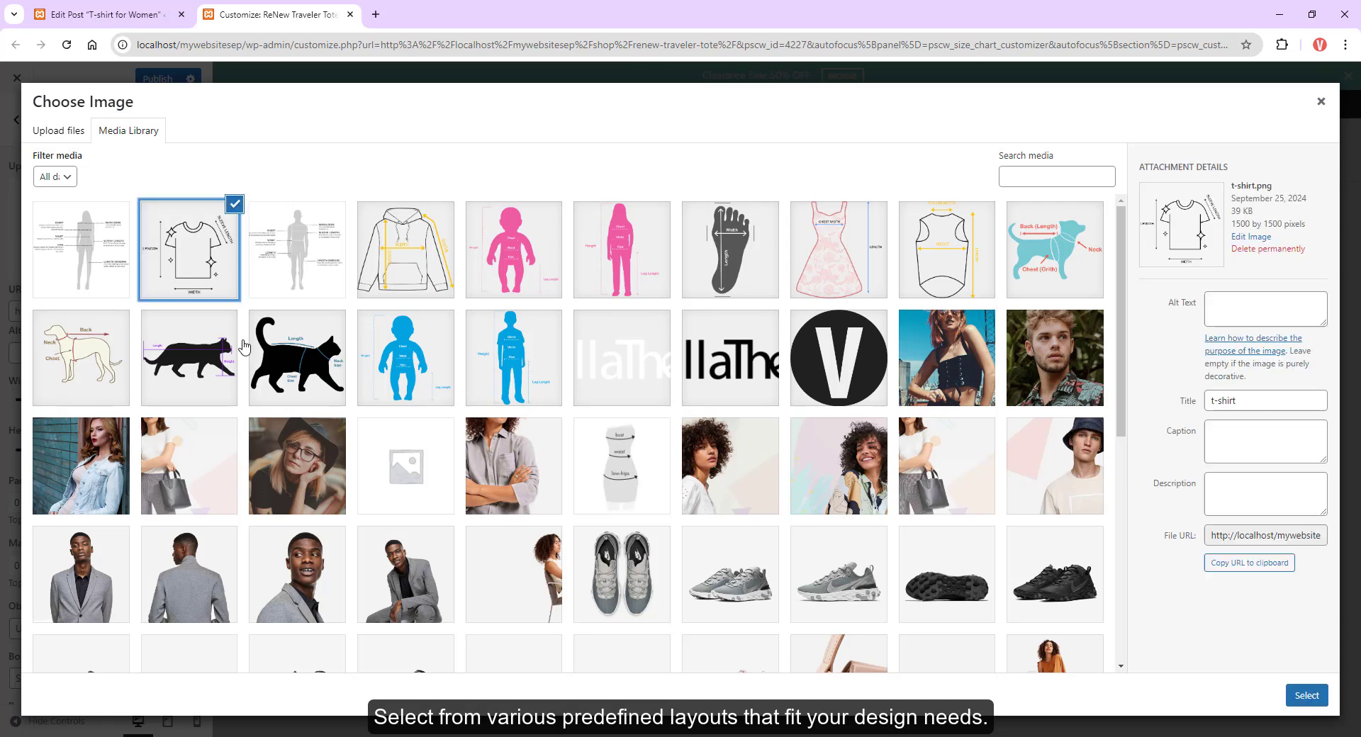
pyautogui.click(1306, 695)
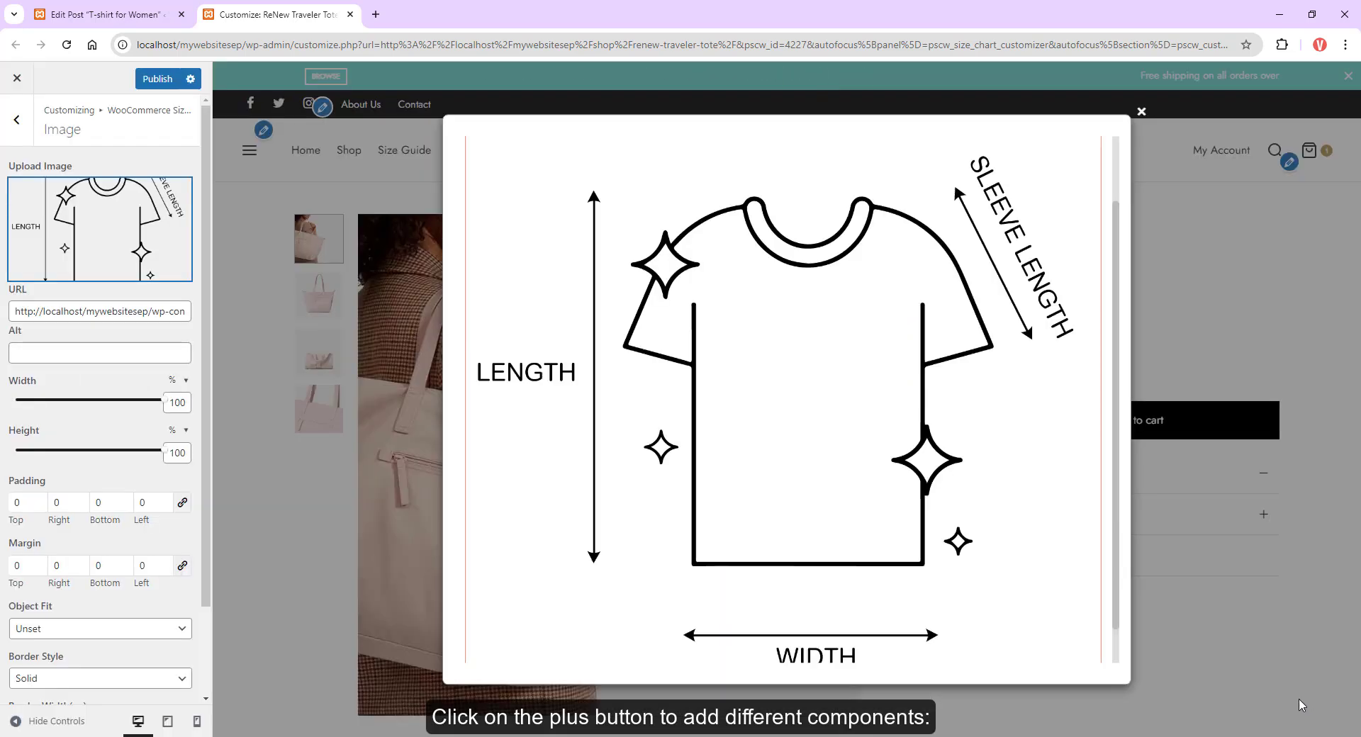
# - Set the T-shirt image's height to 350 px and its object fit to Contain, and return to the design layout
pyautogui.click(174, 431)
pyautogui.click(177, 457)
pyautogui.click(185, 454)
pyautogui.write('35')
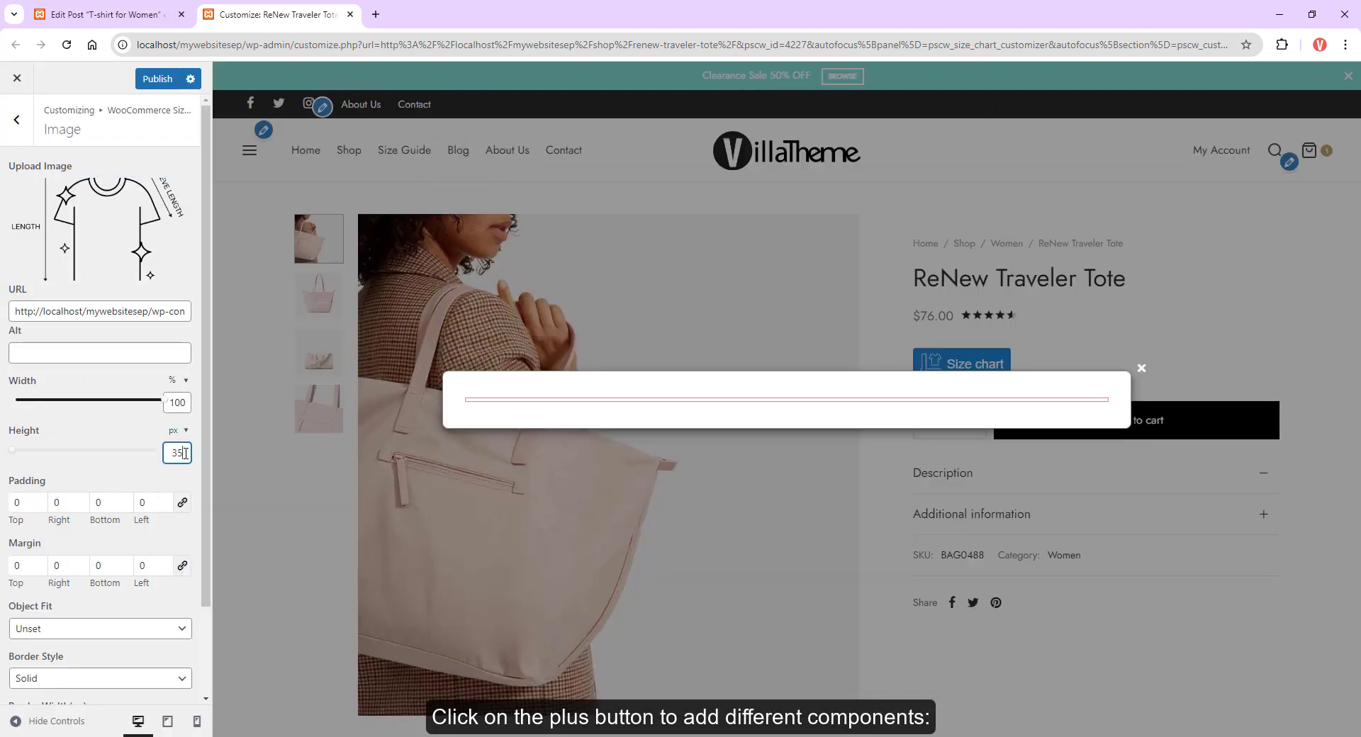
pyautogui.write('0')
pyautogui.scroll(-2, 107, 453)
pyautogui.click(100, 523)
pyautogui.click(32, 537)
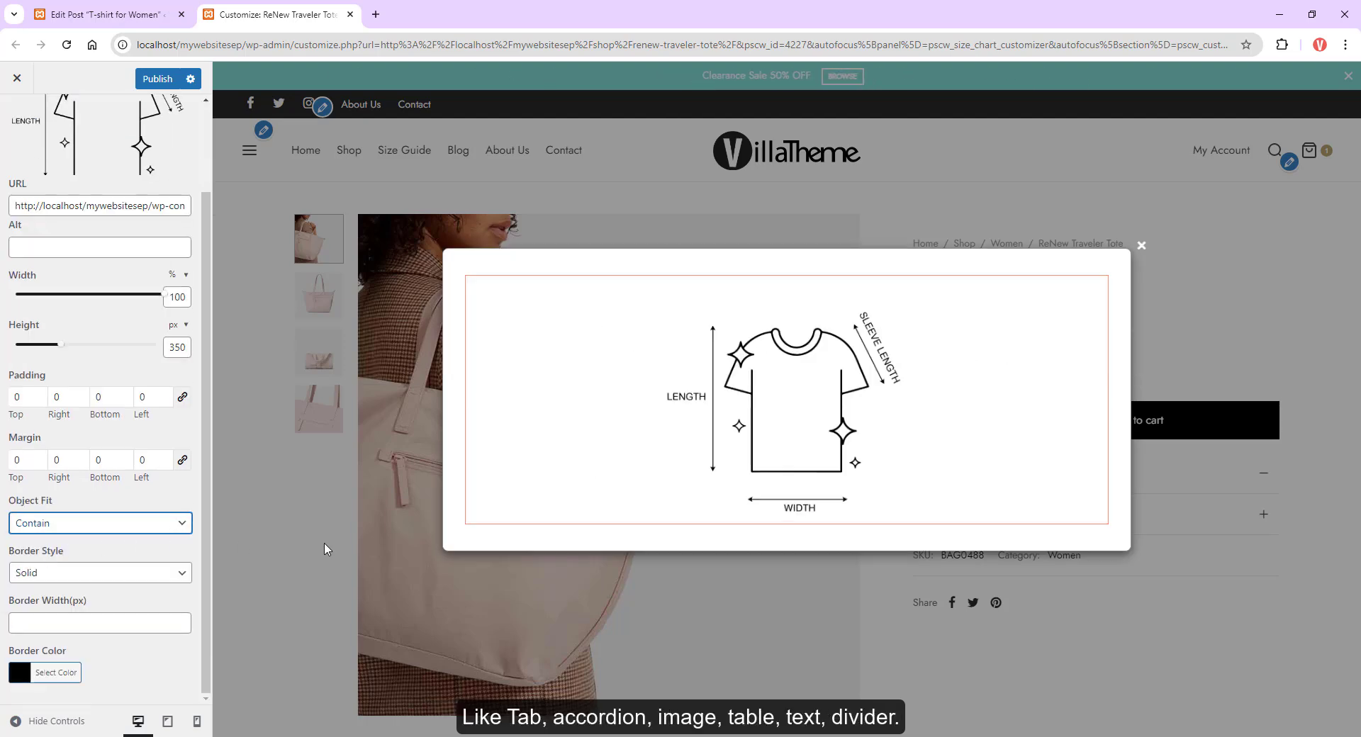
pyautogui.scroll(2, 168, 345)
pyautogui.click(16, 133)
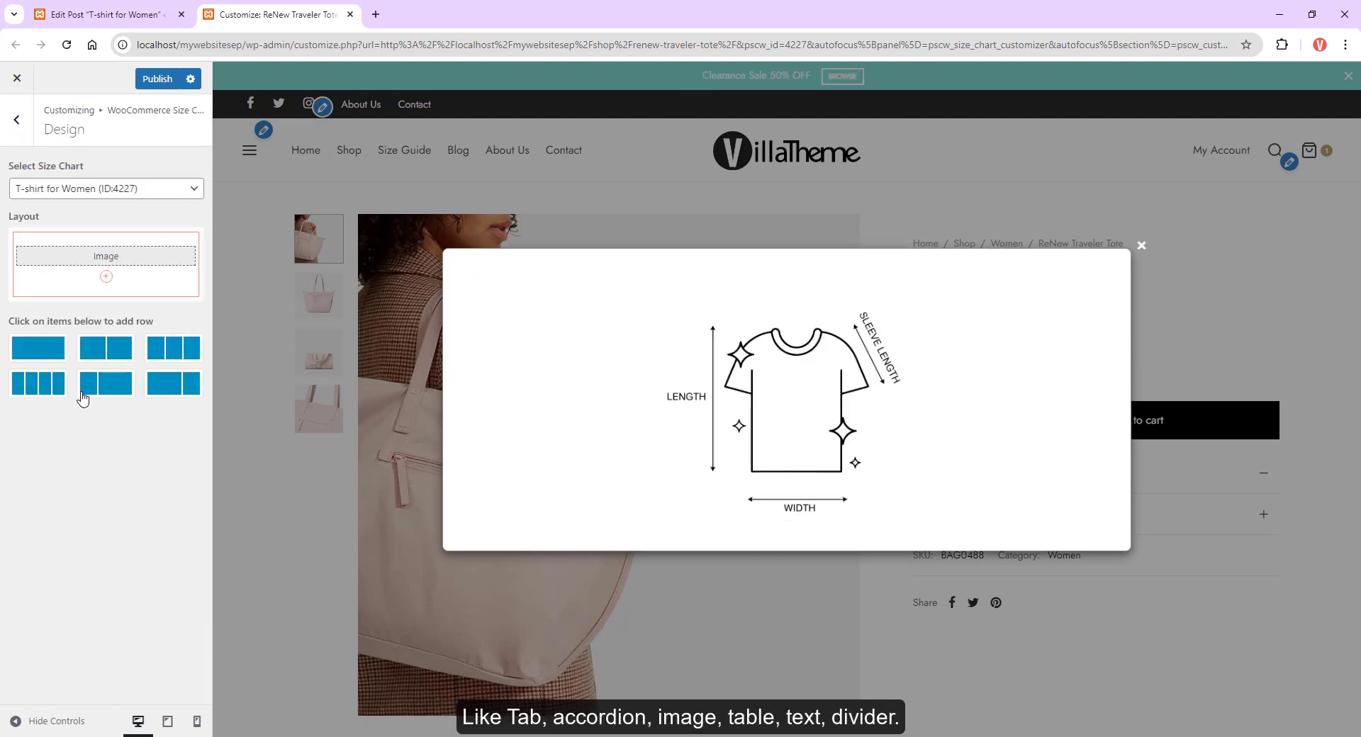
# - Add a row with a narrow and a wide column, and insert an Image component in the narrow column
pyautogui.click(99, 395)
pyautogui.click(44, 299)
pyautogui.click(260, 222)
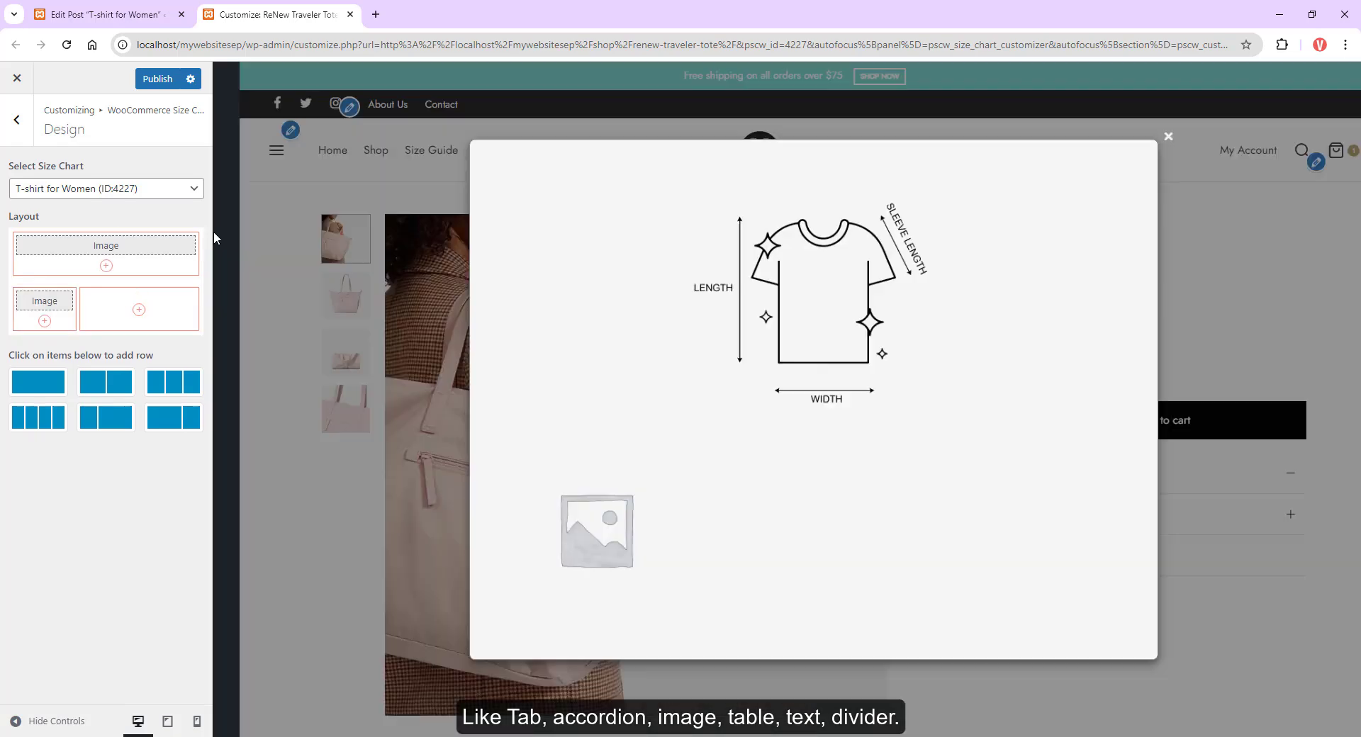
# - Set the narrow column's image to the cream cardigan photo with crossed arms from the media library
pyautogui.click(26, 307)
pyautogui.click(73, 249)
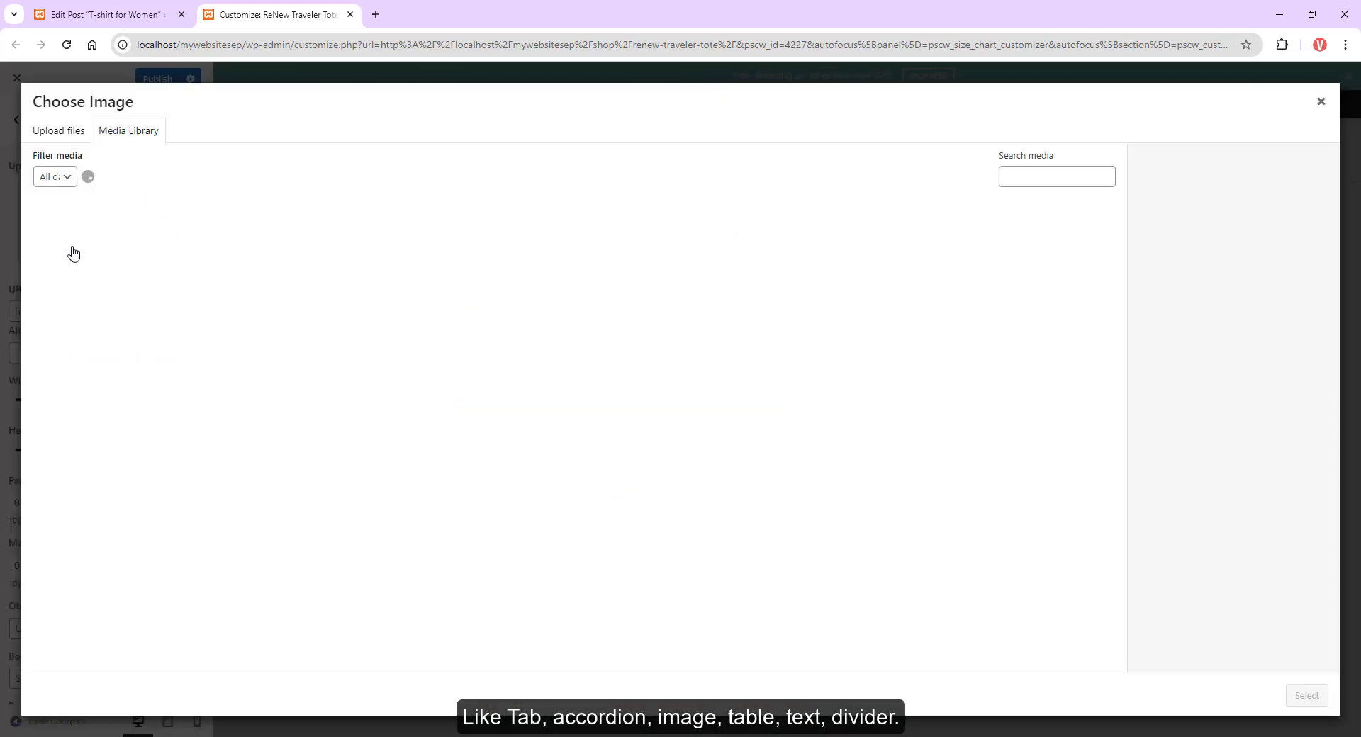
pyautogui.scroll(-2, 499, 523)
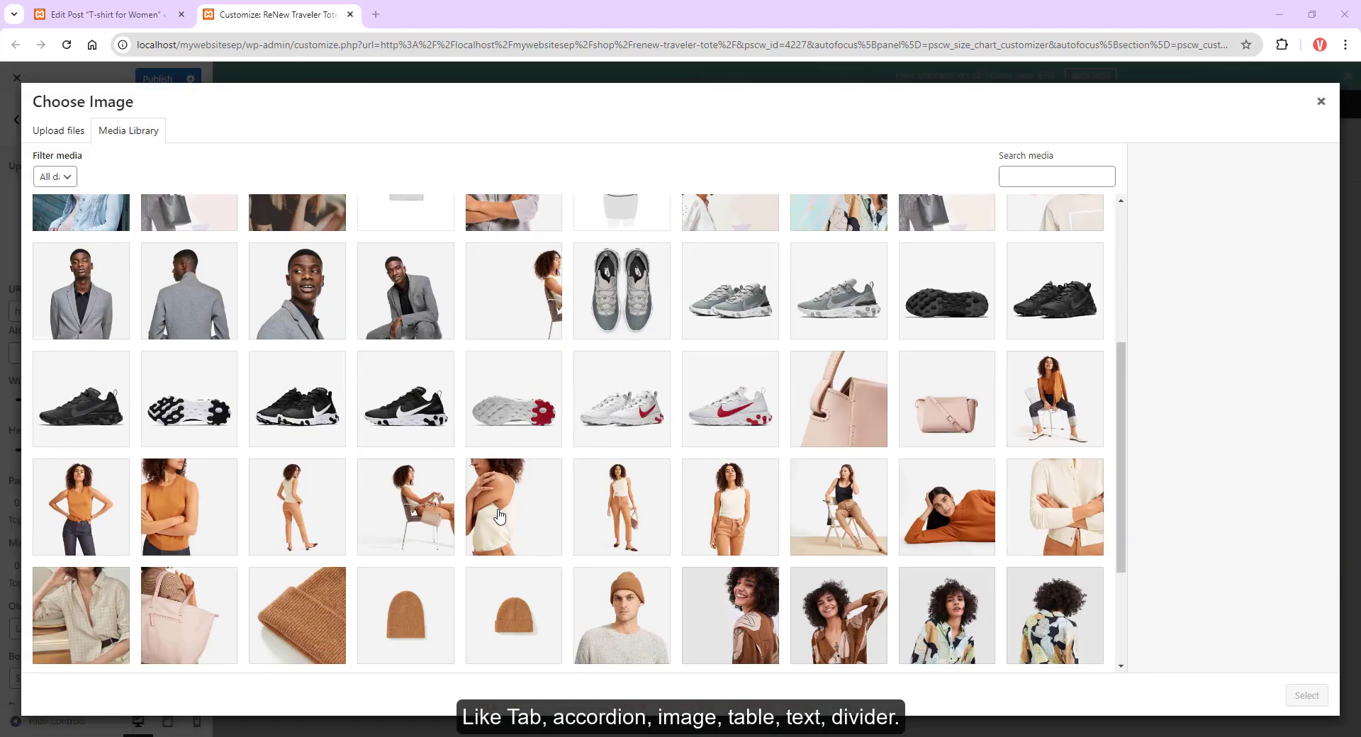
pyautogui.click(499, 516)
pyautogui.click(1055, 507)
pyautogui.click(1307, 696)
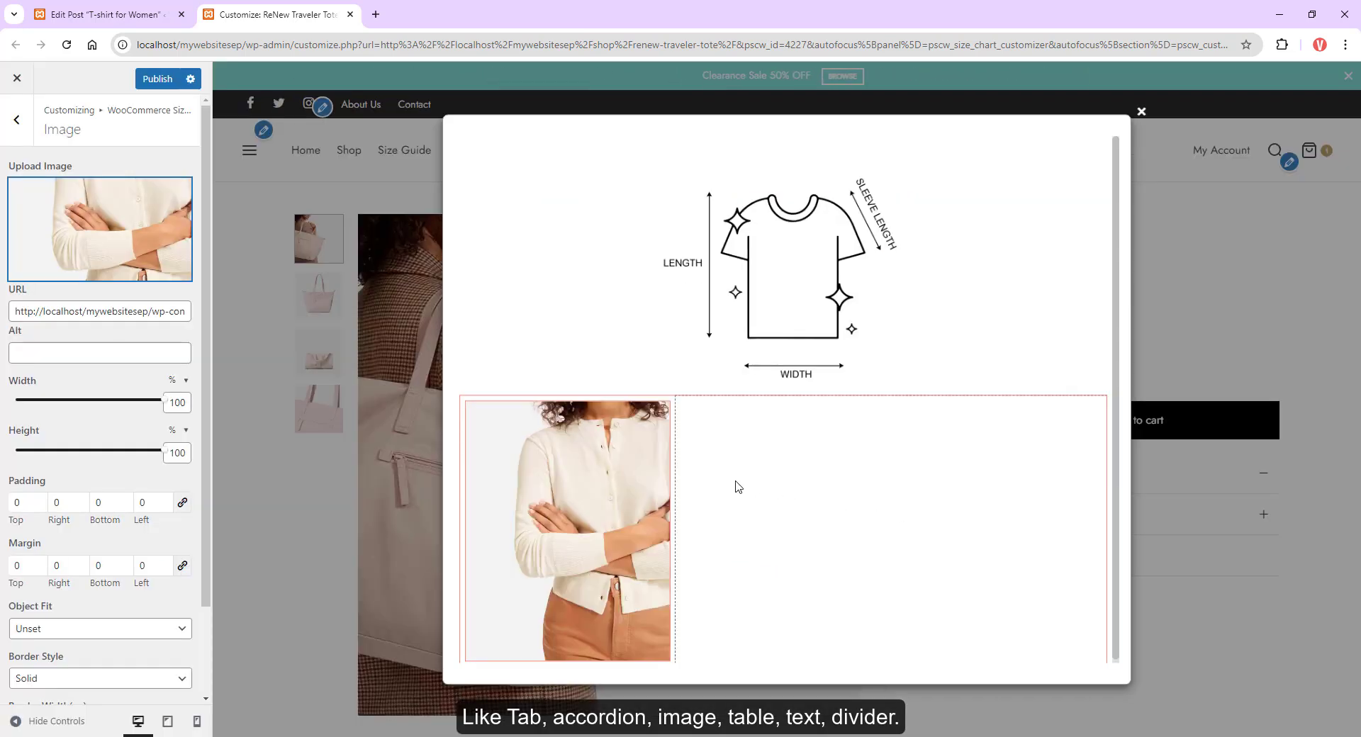
# - Set the cardigan image's height to 283 px and its object fit to Contain, and return to the design layout
pyautogui.click(178, 431)
pyautogui.click(176, 453)
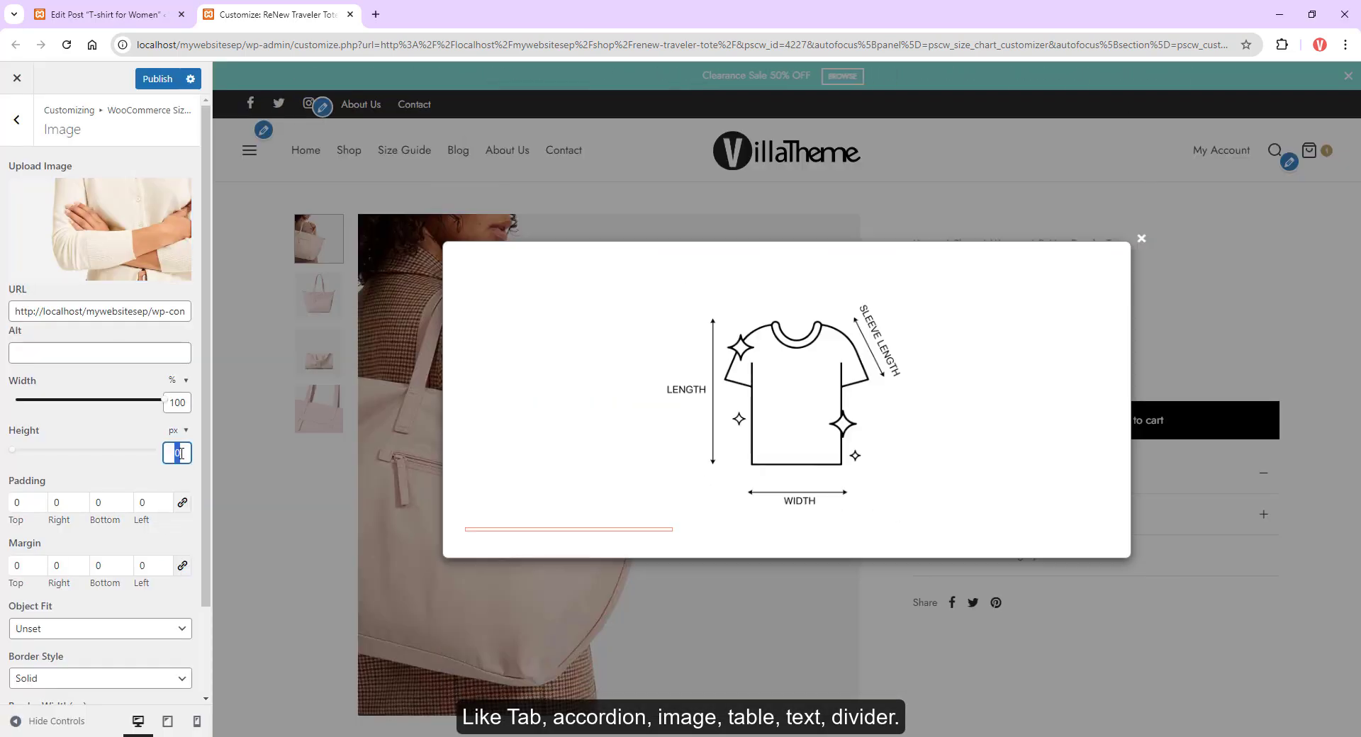
pyautogui.write('283')
pyautogui.click(49, 628)
pyautogui.click(49, 647)
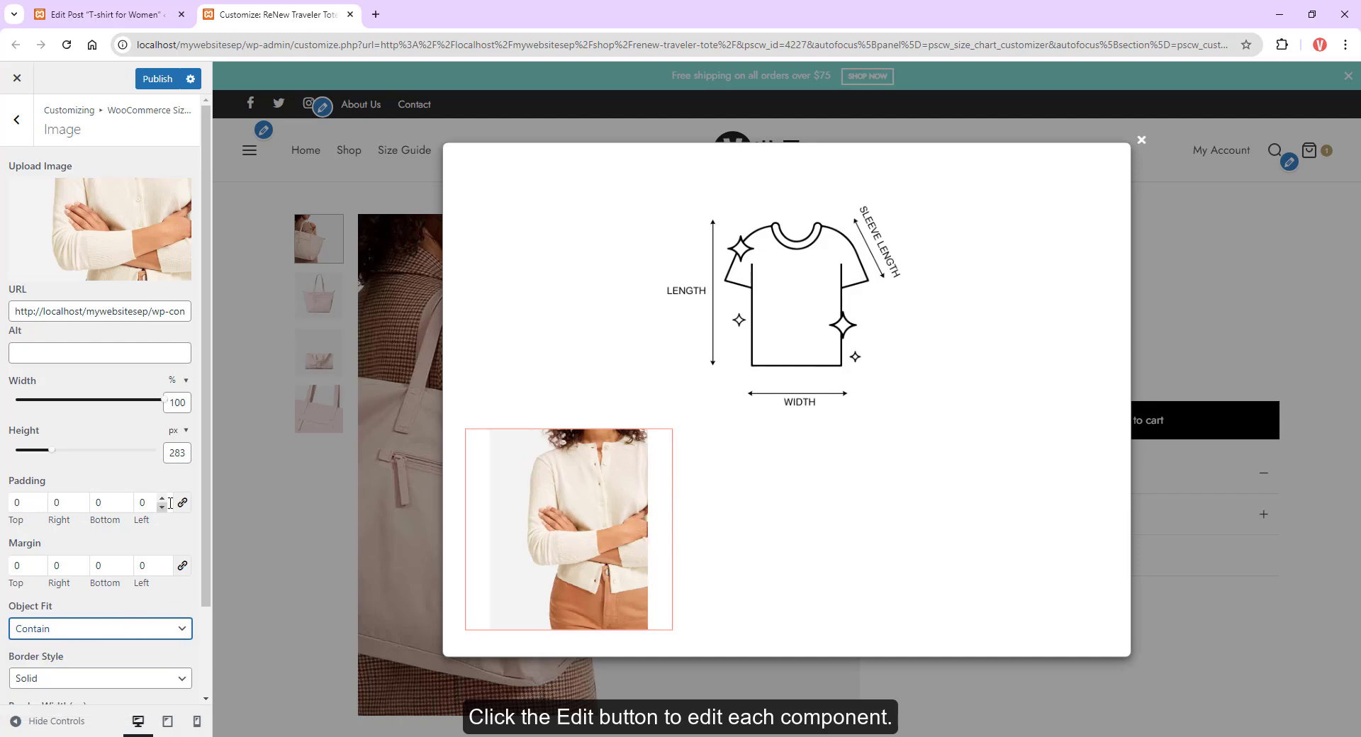
pyautogui.click(16, 120)
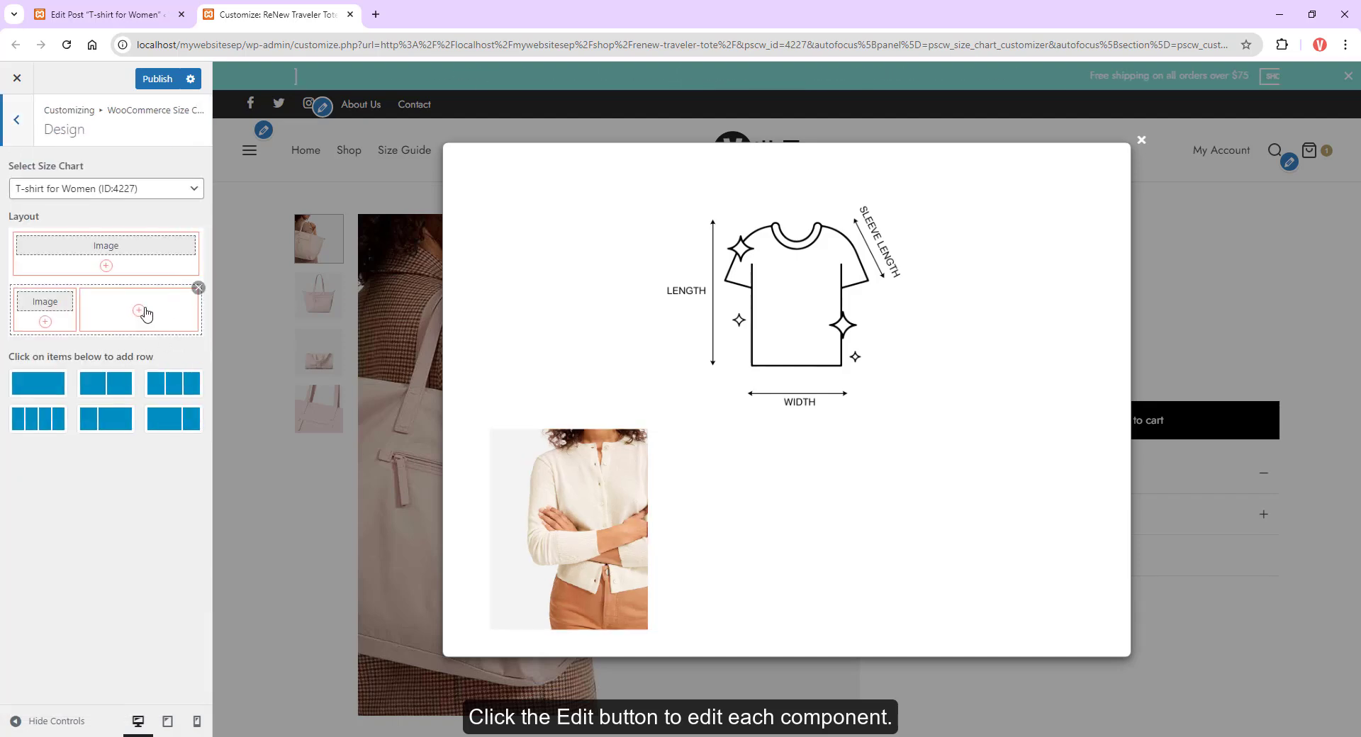
# - Insert a Table component in the wide column and import its data from sample_csv.csv
pyautogui.click(139, 309)
pyautogui.click(355, 202)
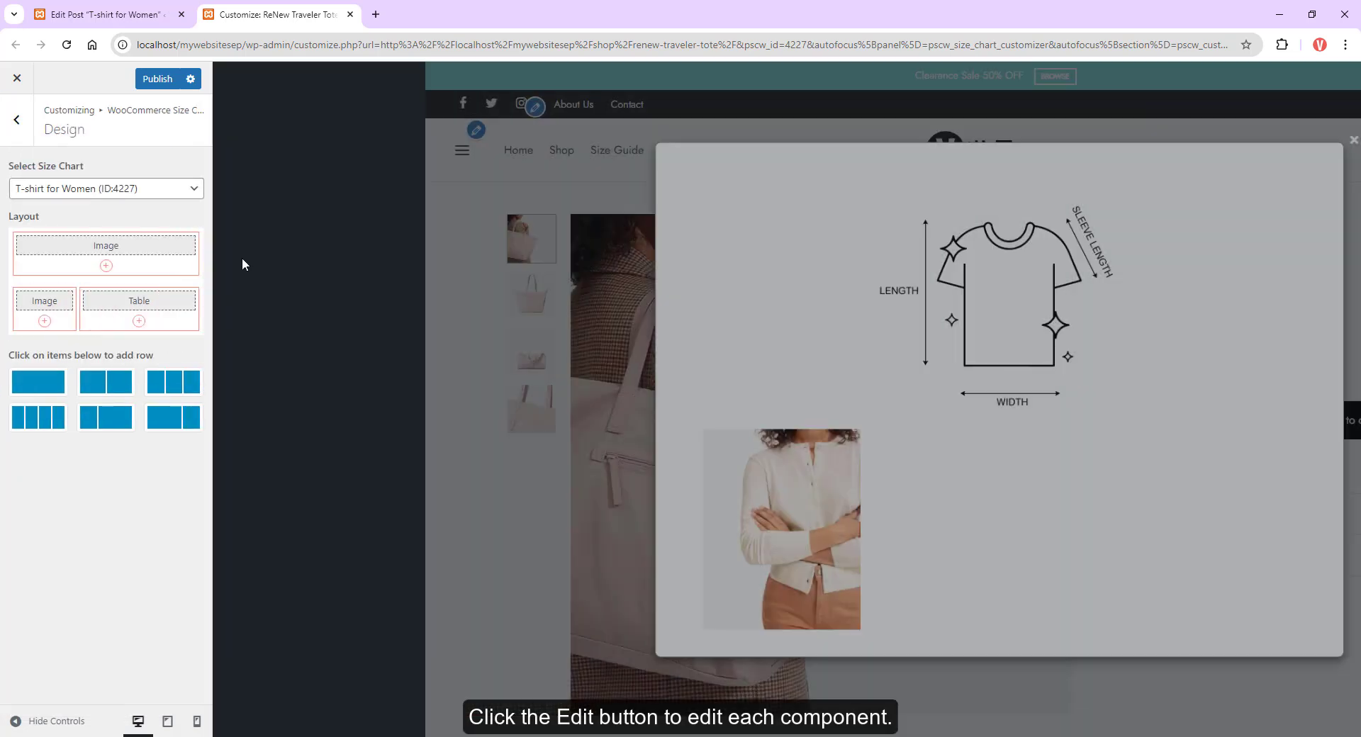
pyautogui.scroll(-10, 99, 425)
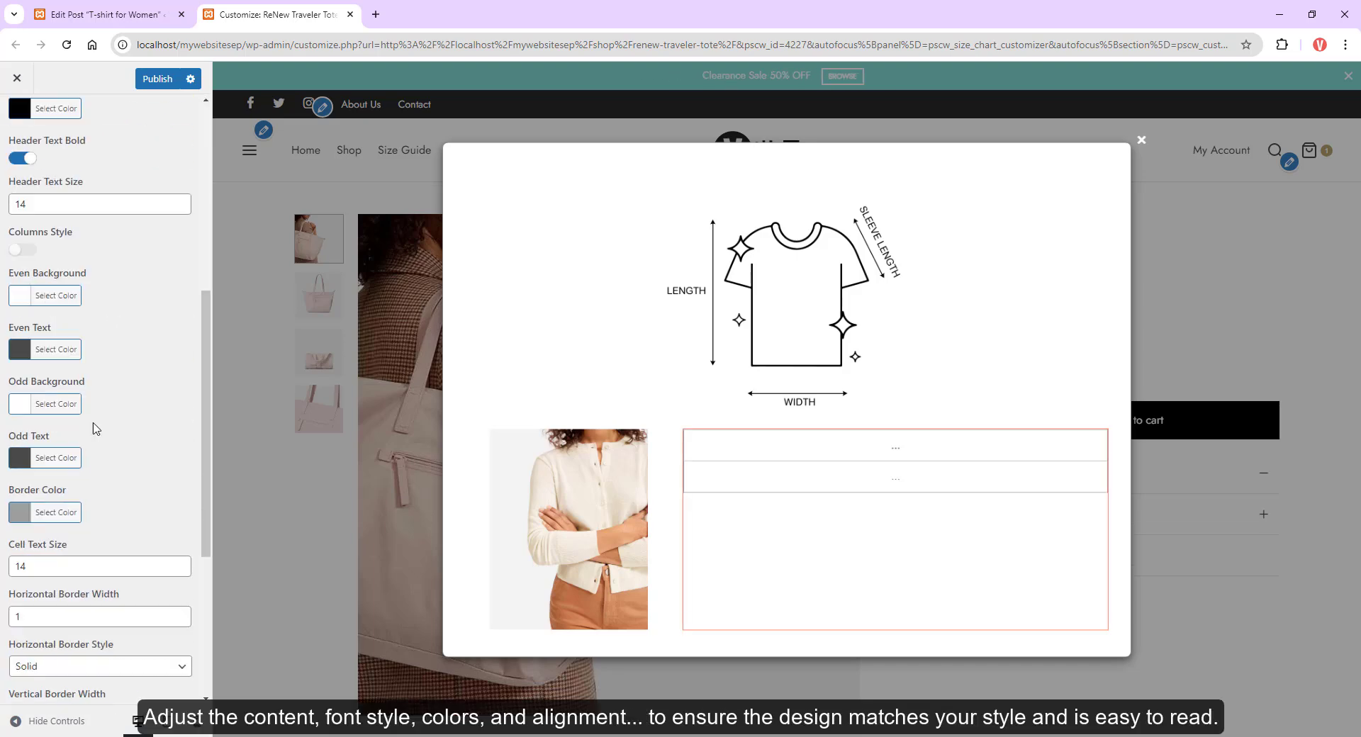
pyautogui.click(57, 673)
pyautogui.click(701, 114)
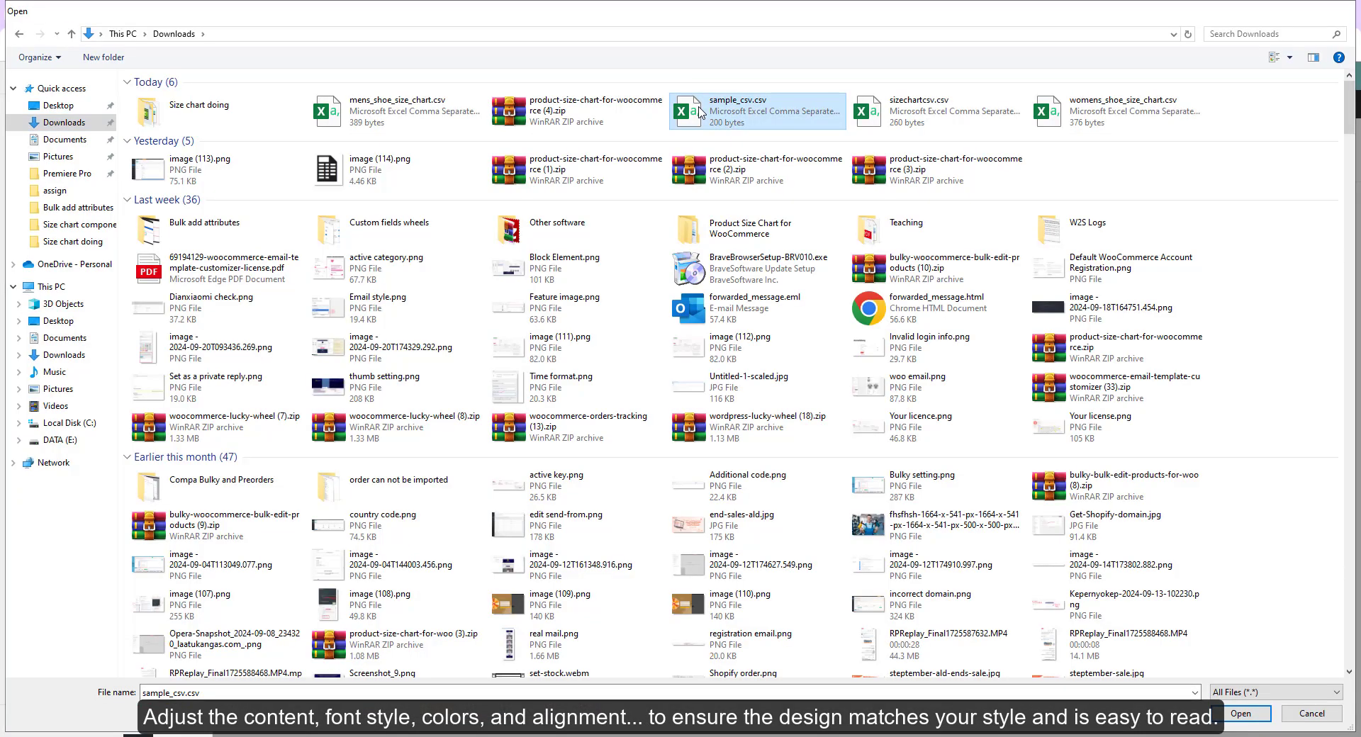
pyautogui.doubleClick(700, 114)
pyautogui.click(738, 133)
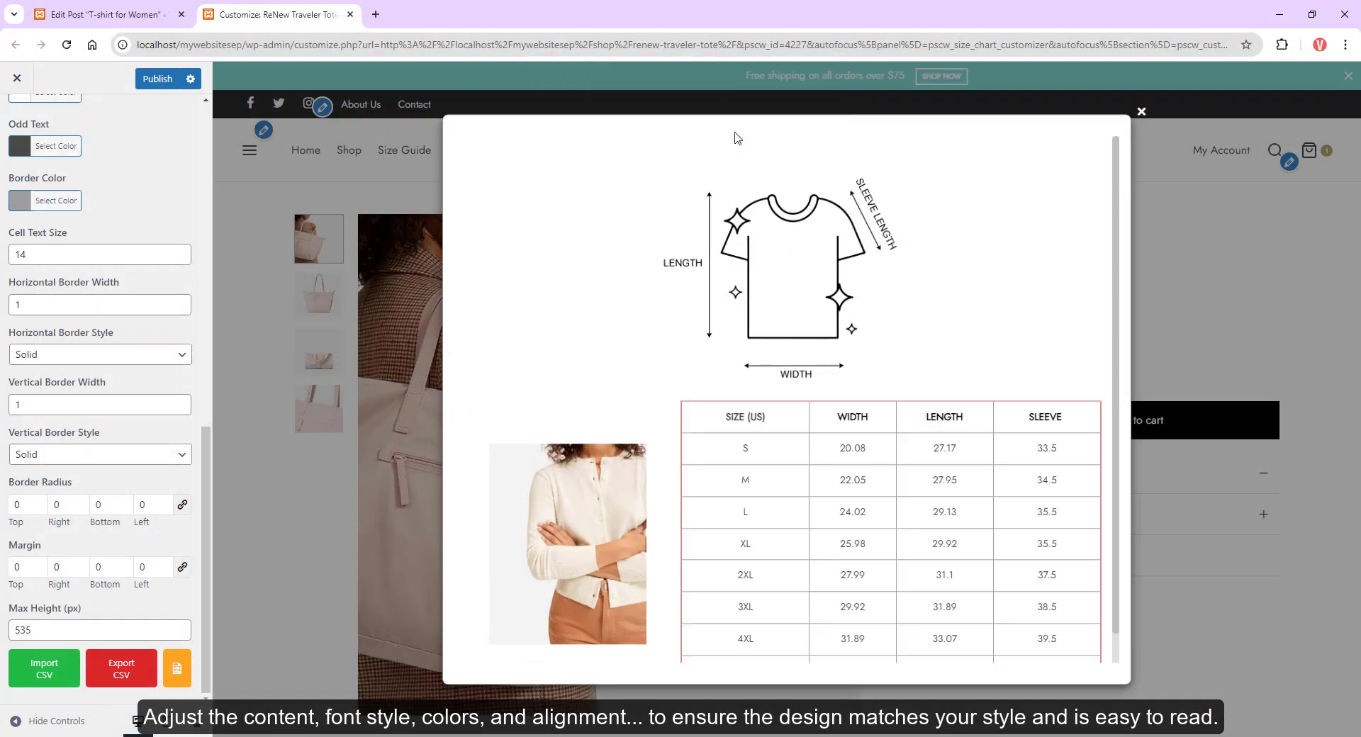
# - Apply the light pink template color to the size table and return to the design layout
pyautogui.click(758, 415)
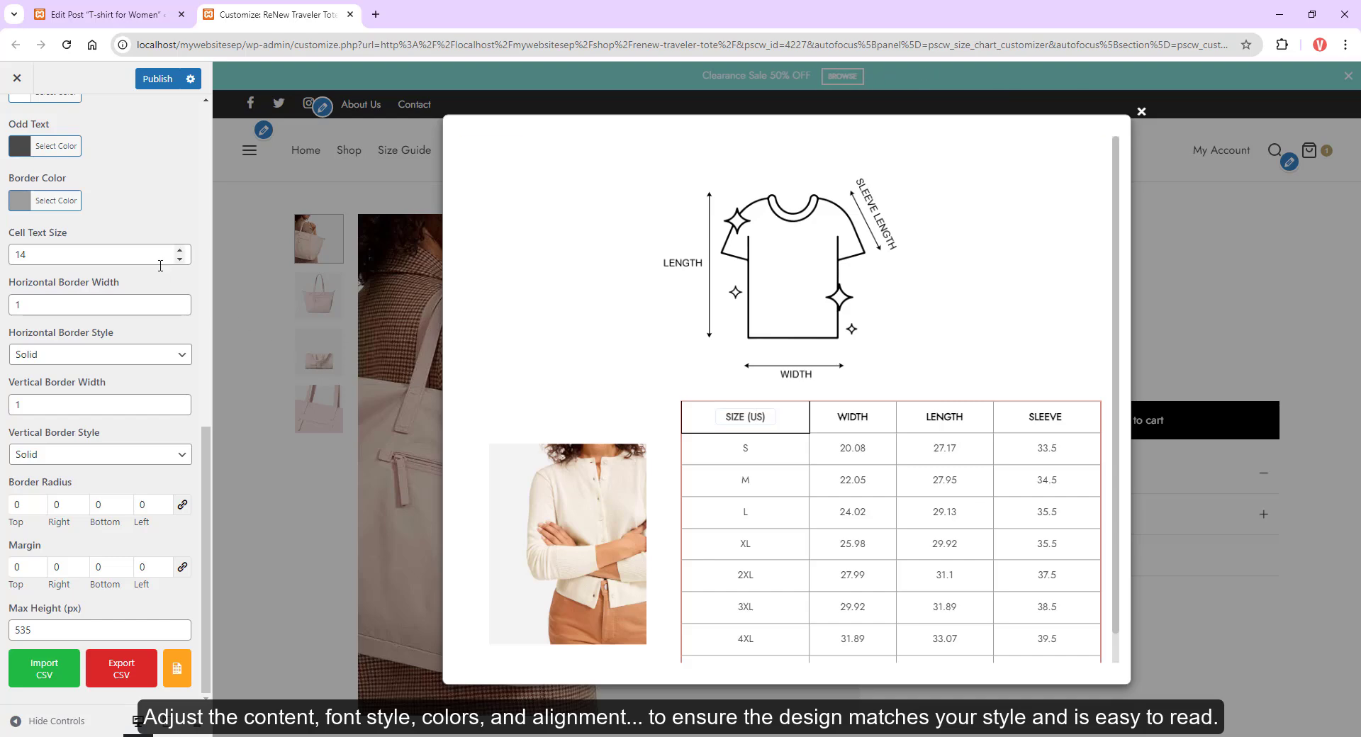
pyautogui.click(122, 198)
pyautogui.click(169, 201)
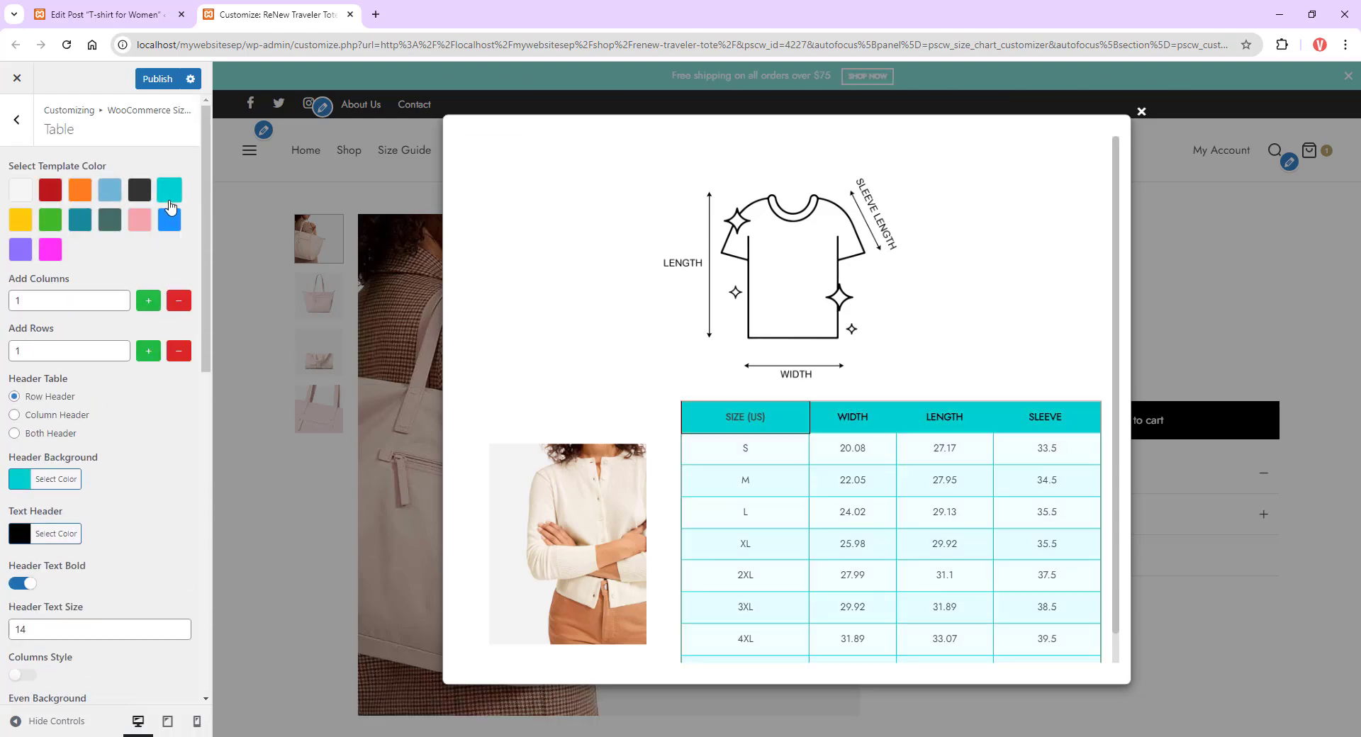
pyautogui.click(149, 217)
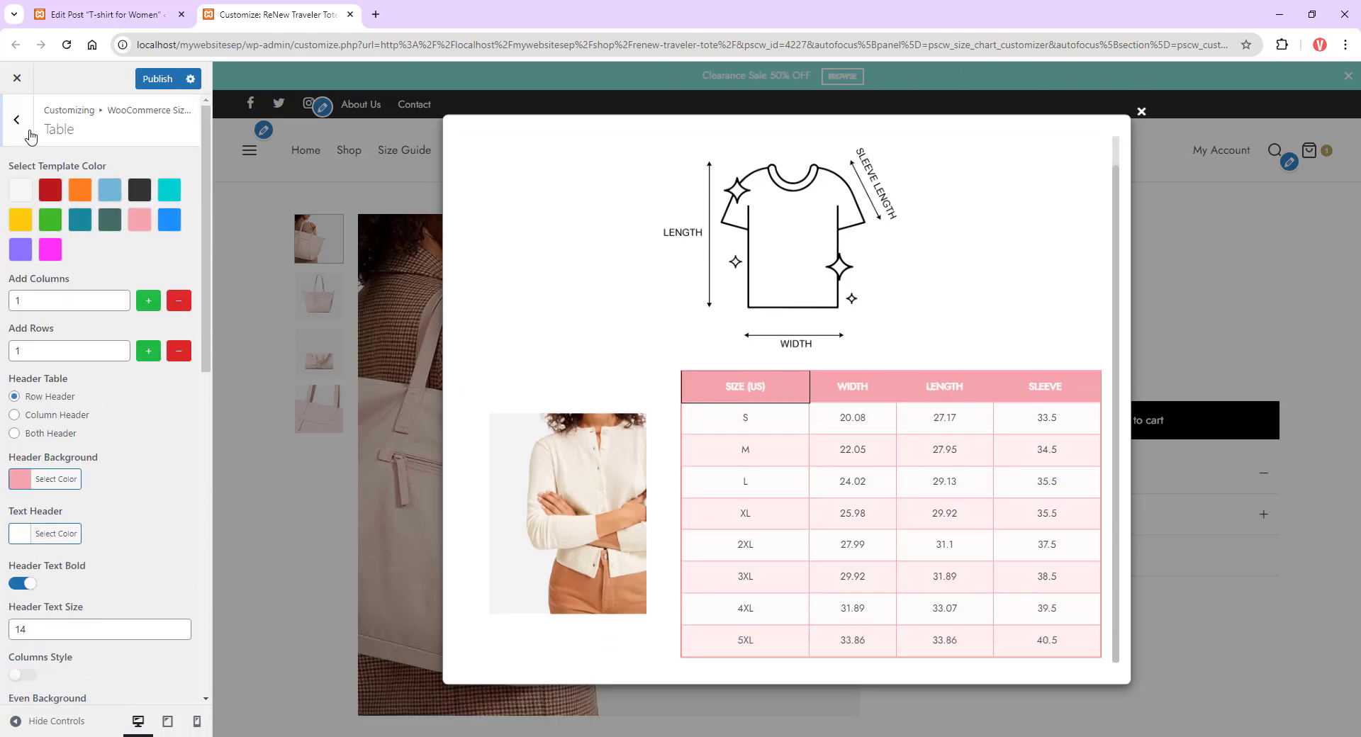
pyautogui.click(21, 124)
# - Add a full-width row below the table and insert a Text component in it
pyautogui.click(41, 383)
pyautogui.click(106, 354)
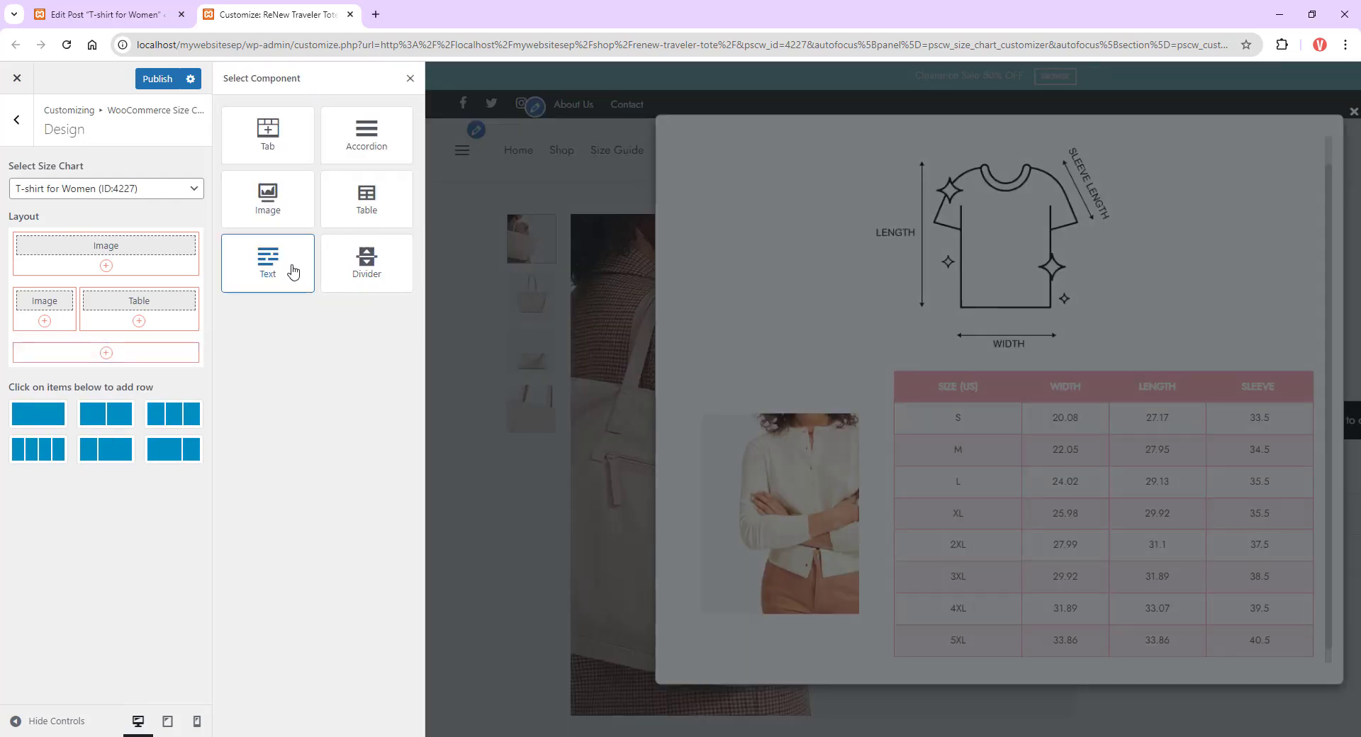
pyautogui.click(287, 269)
# - Append a note about 2-3 centimeters hand-measuring variation, 1inch=2.54cm and differing label sizes to the text component, and set its top margin to 20
pyautogui.click(27, 358)
pyautogui.write('Sizes can vary from 2-3 centimeters because they are measured by hand. 1inch=2.54cm The size matched on a label can differ from the one you have ordered')
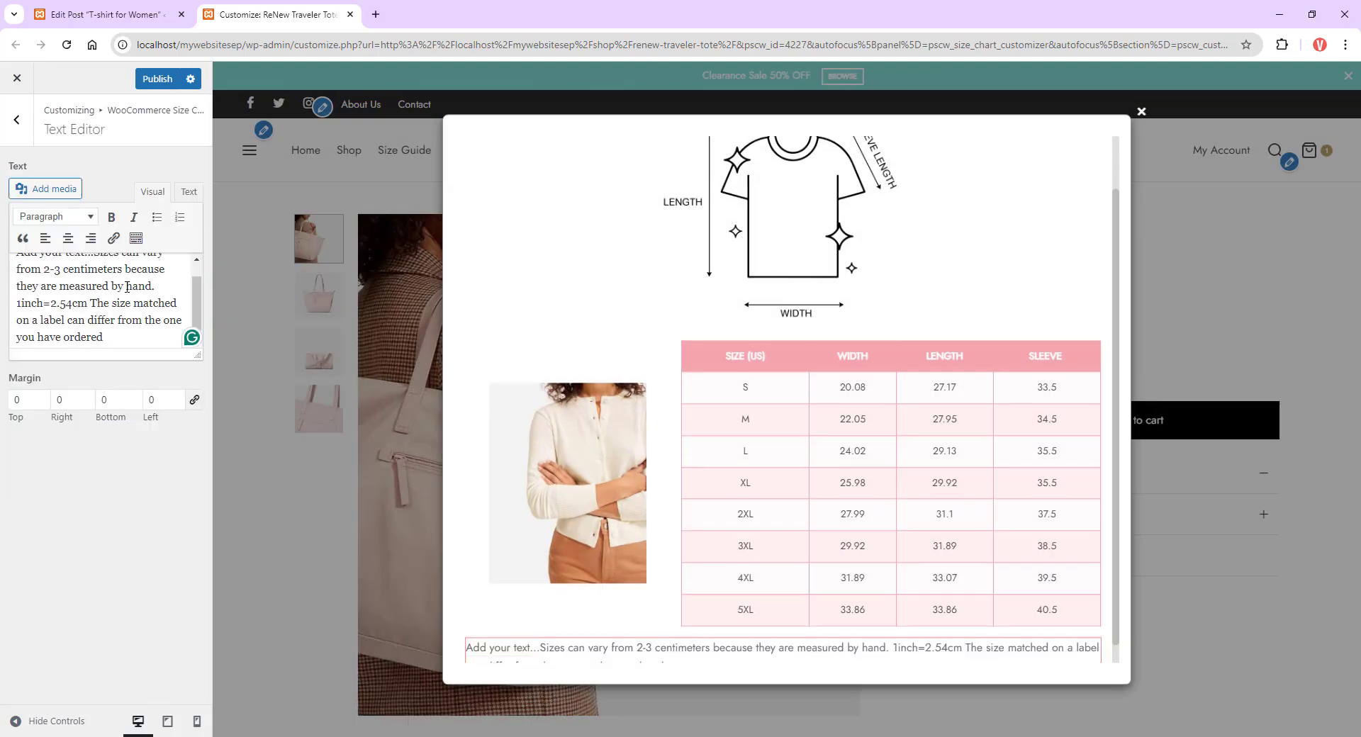
pyautogui.scroll(-1, 490, 471)
pyautogui.press('Tab')
pyautogui.write('20')
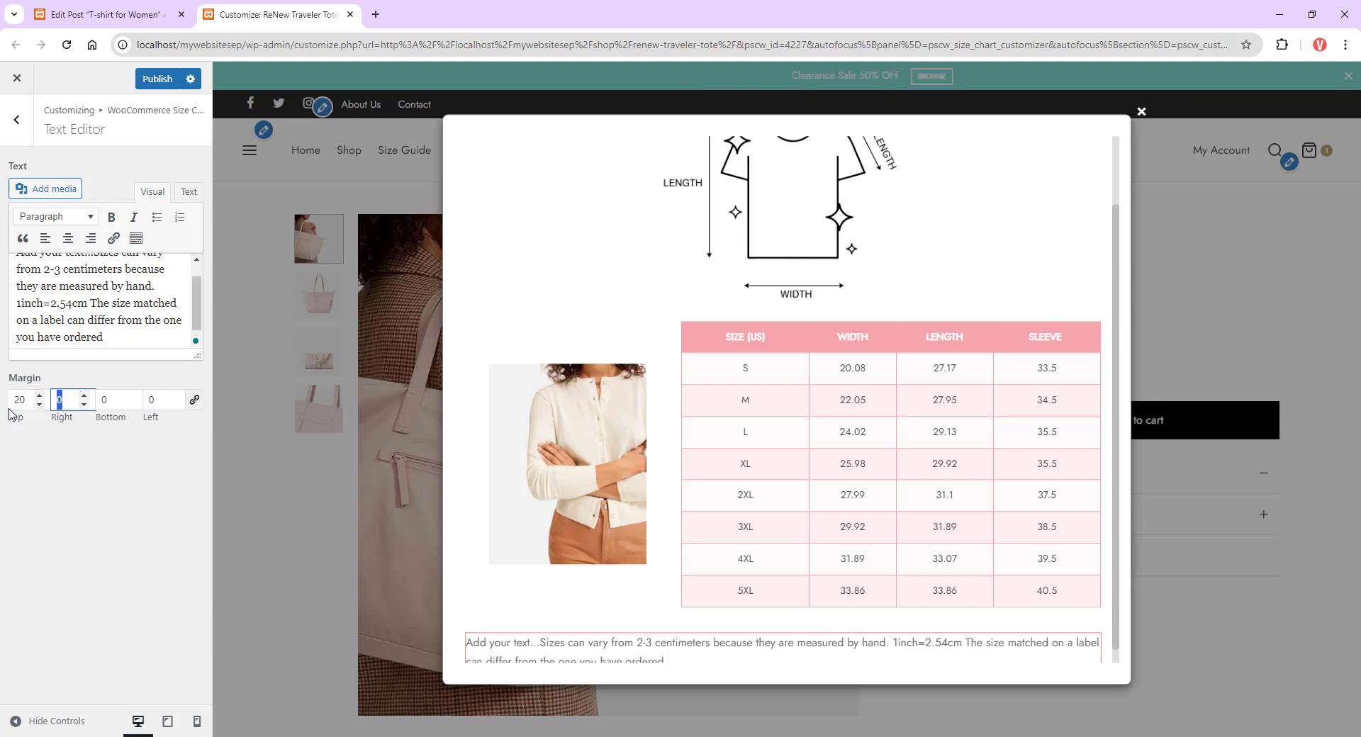
# - Set the bottom margin of the sizing note's text component to 10
pyautogui.press('Tab')
pyautogui.press('Tab')
pyautogui.write('10')
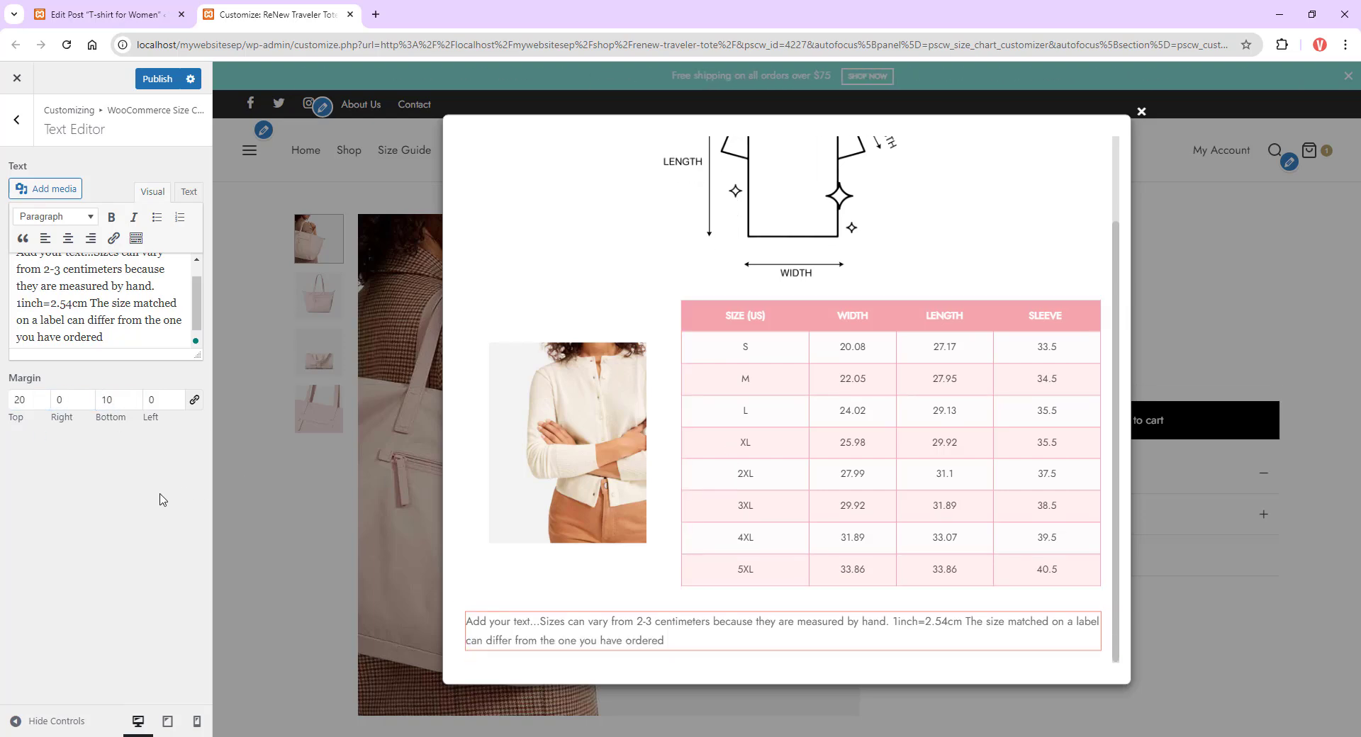
# - Return to the design layout and insert an Accordion component below the Text component in the last row
pyautogui.click(17, 119)
pyautogui.click(106, 382)
pyautogui.click(366, 132)
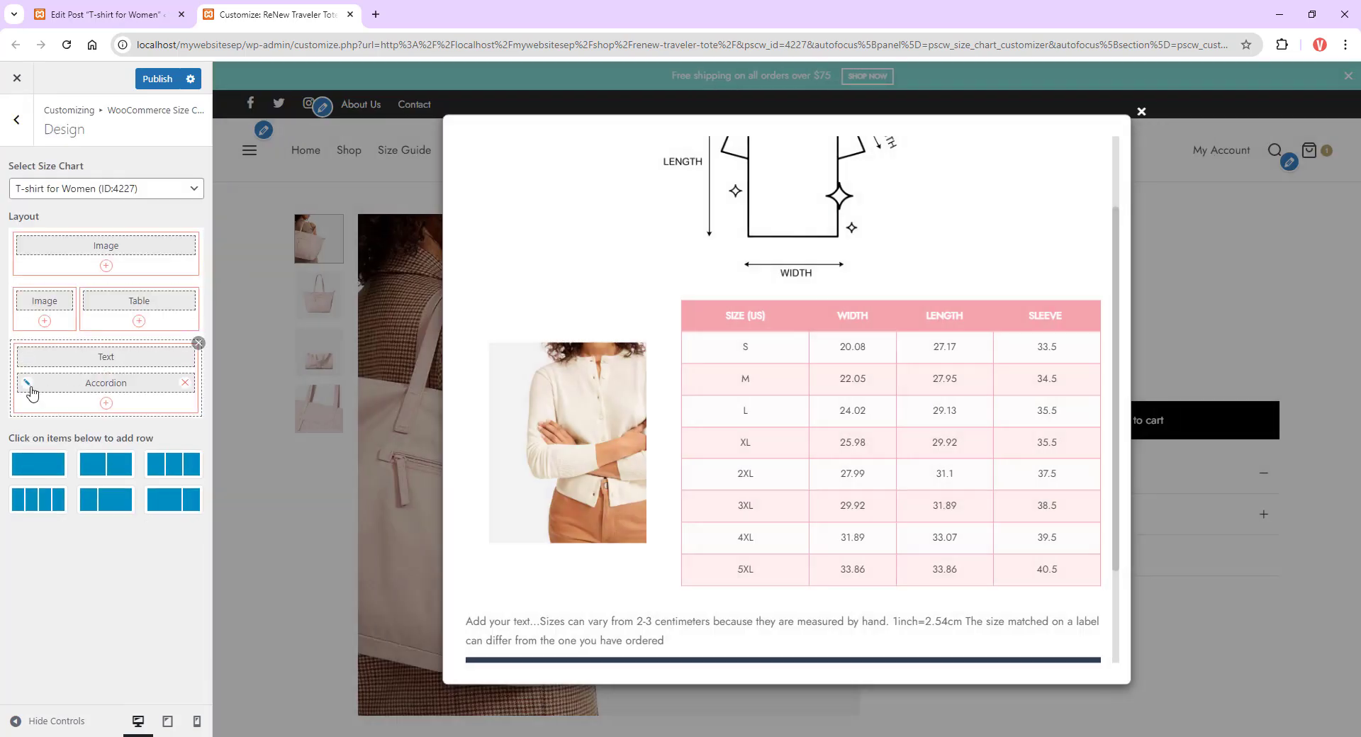
# - Open the accordion's settings and retitle its first section as Chest
pyautogui.click(30, 381)
pyautogui.tripleClick(36, 378)
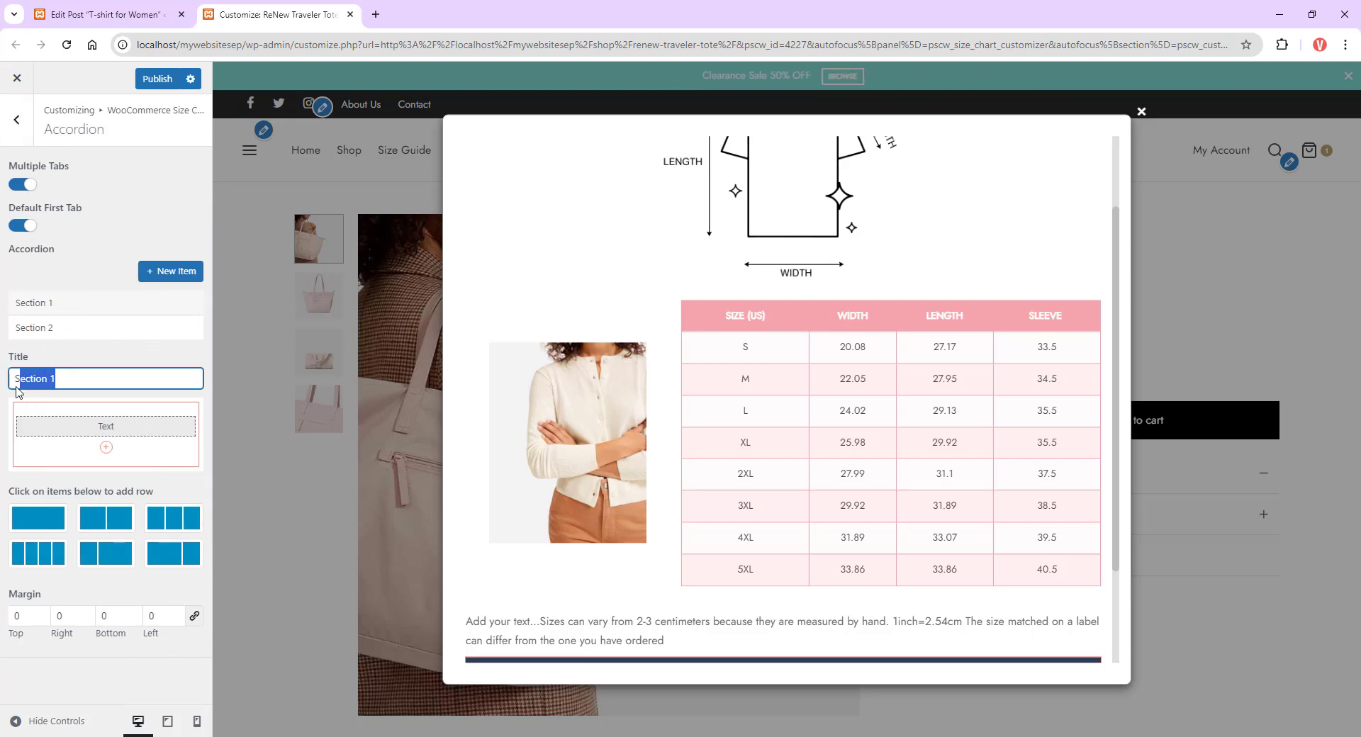
pyautogui.write('Chee')
pyautogui.press('BackSpace')
pyautogui.write('st')
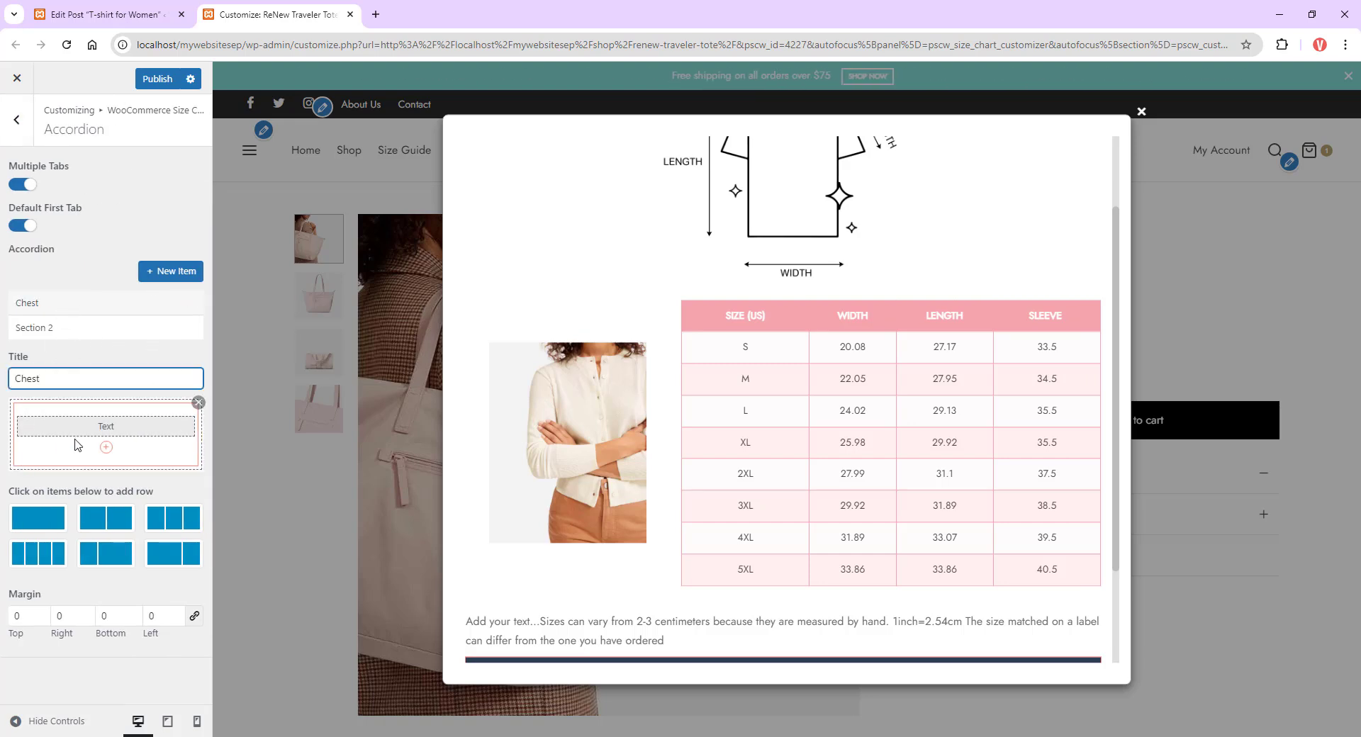
# - Replace the Chest section's text with "Lift your arms slightly and measure around your body, crossing over the fullest part of your chest."
pyautogui.click(27, 428)
pyautogui.hotkey('ctrl', 'a')
pyautogui.write('Lift your arms slightly and measure around your body, crossing over the fullest part of your chest.')
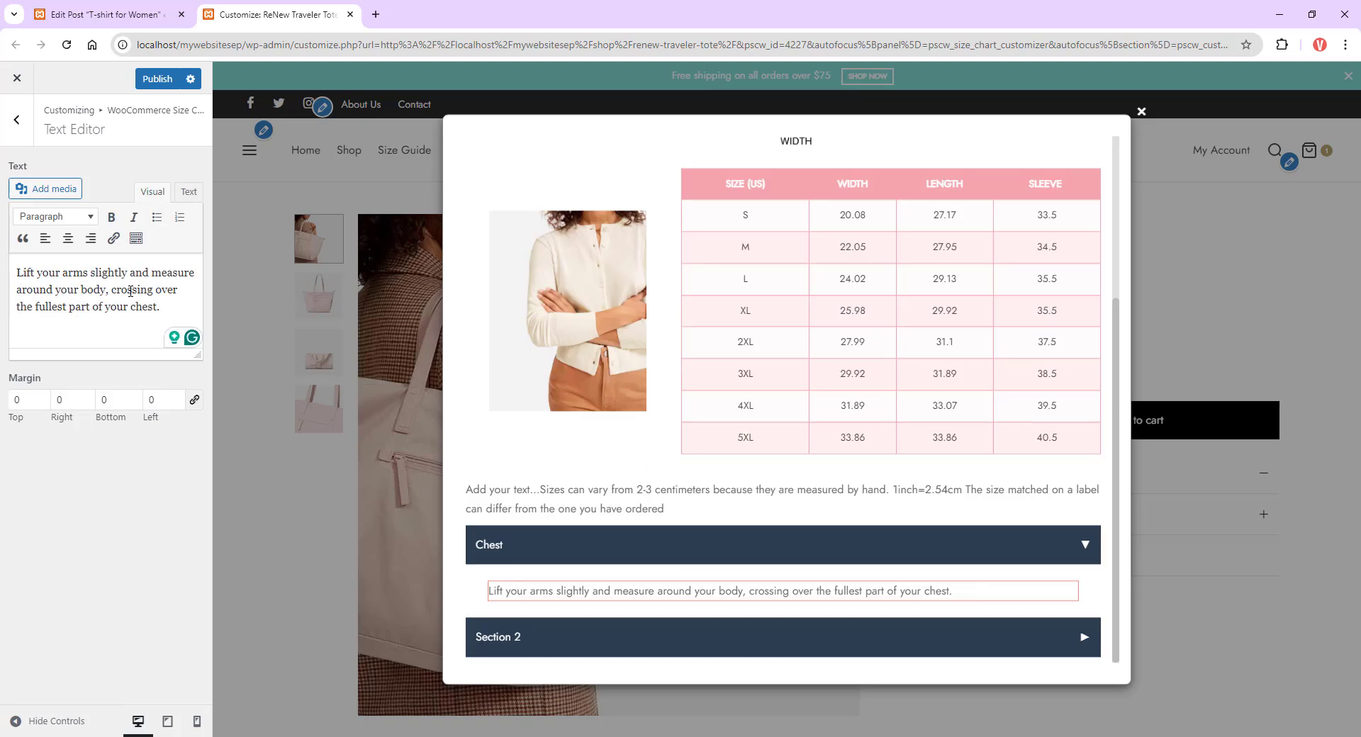
pyautogui.click(17, 120)
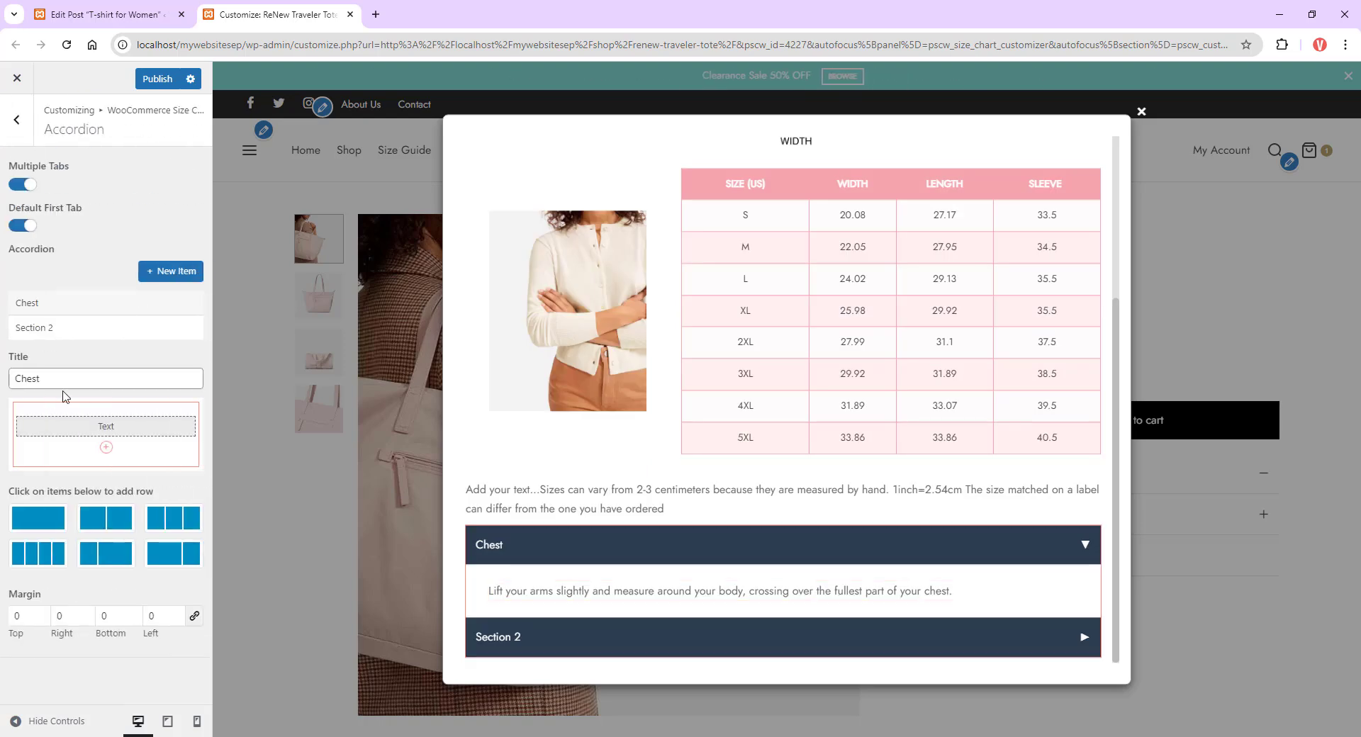
# - Insert an Image component below the Chest section's text and assign it women.jpg from the media library
pyautogui.click(106, 448)
pyautogui.click(278, 138)
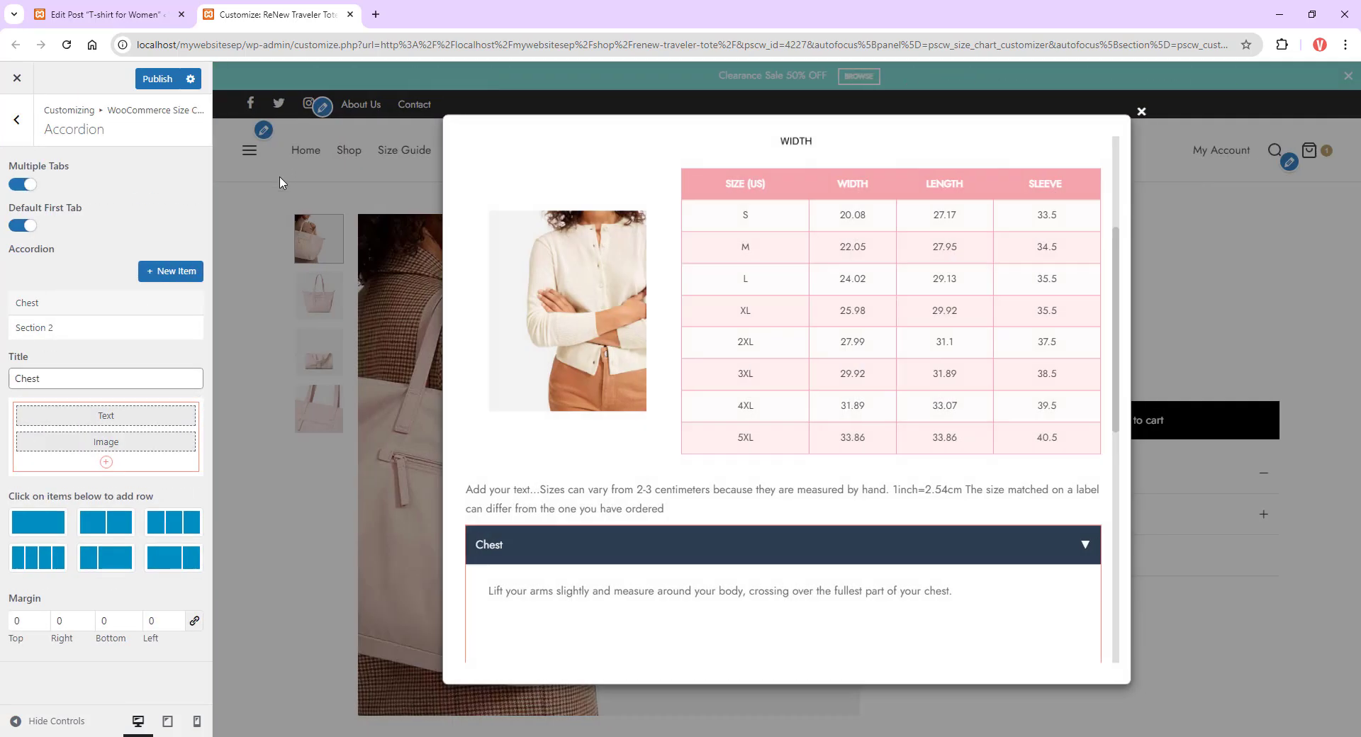
pyautogui.click(28, 454)
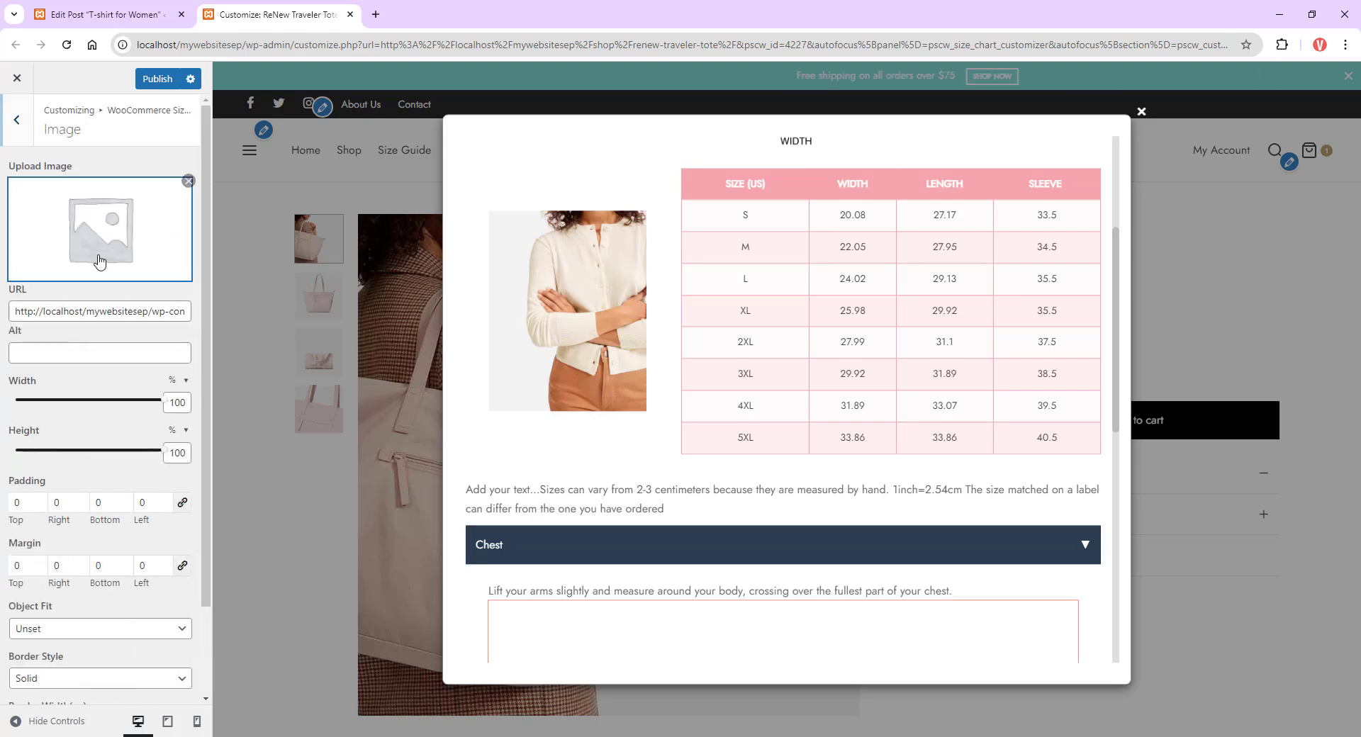
pyautogui.click(99, 262)
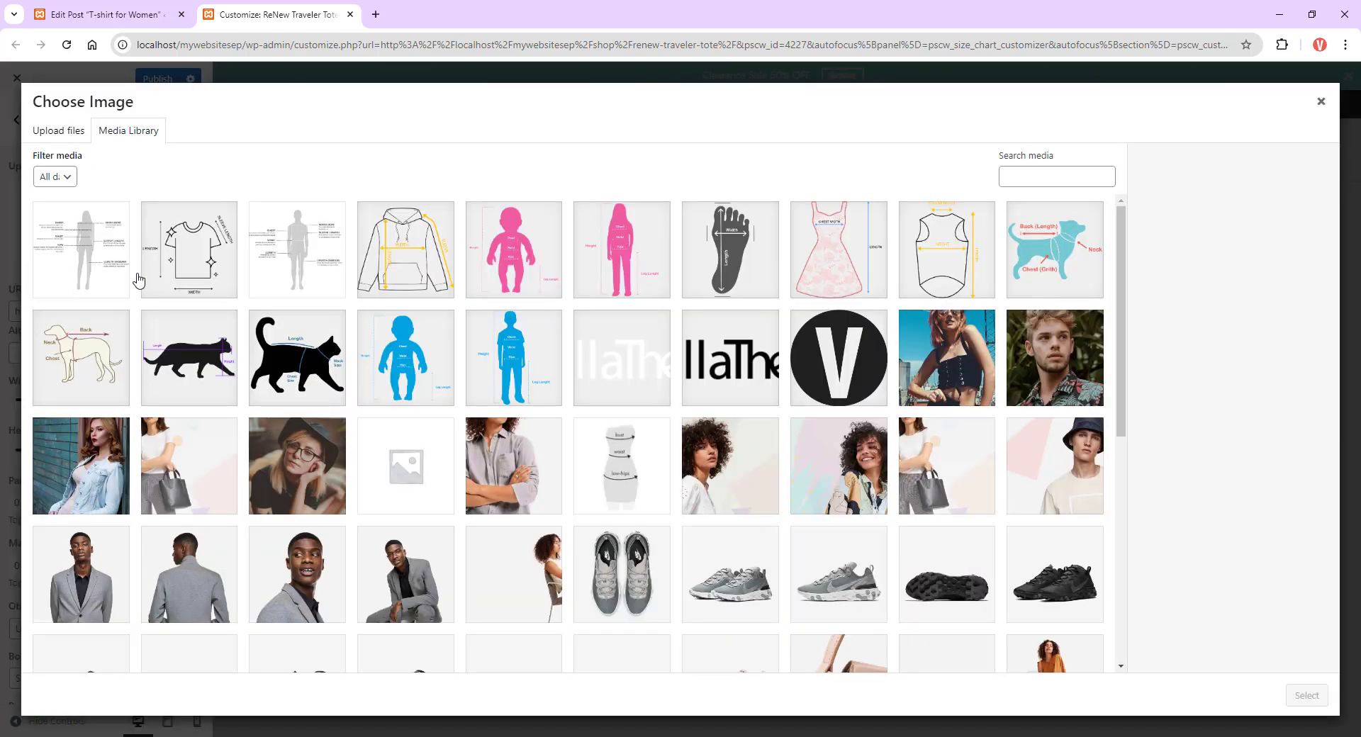
pyautogui.click(107, 269)
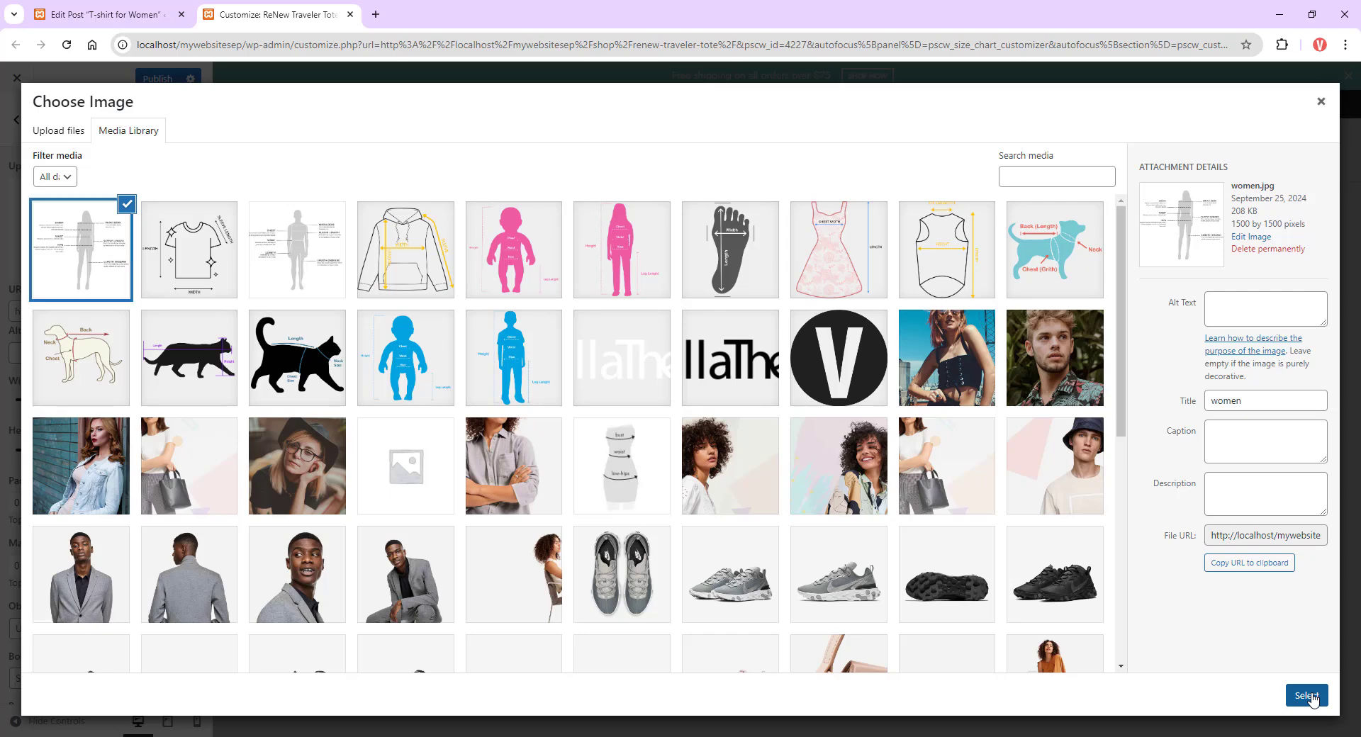
pyautogui.click(1306, 696)
pyautogui.scroll(-5, 922, 567)
pyautogui.scroll(-4, 936, 552)
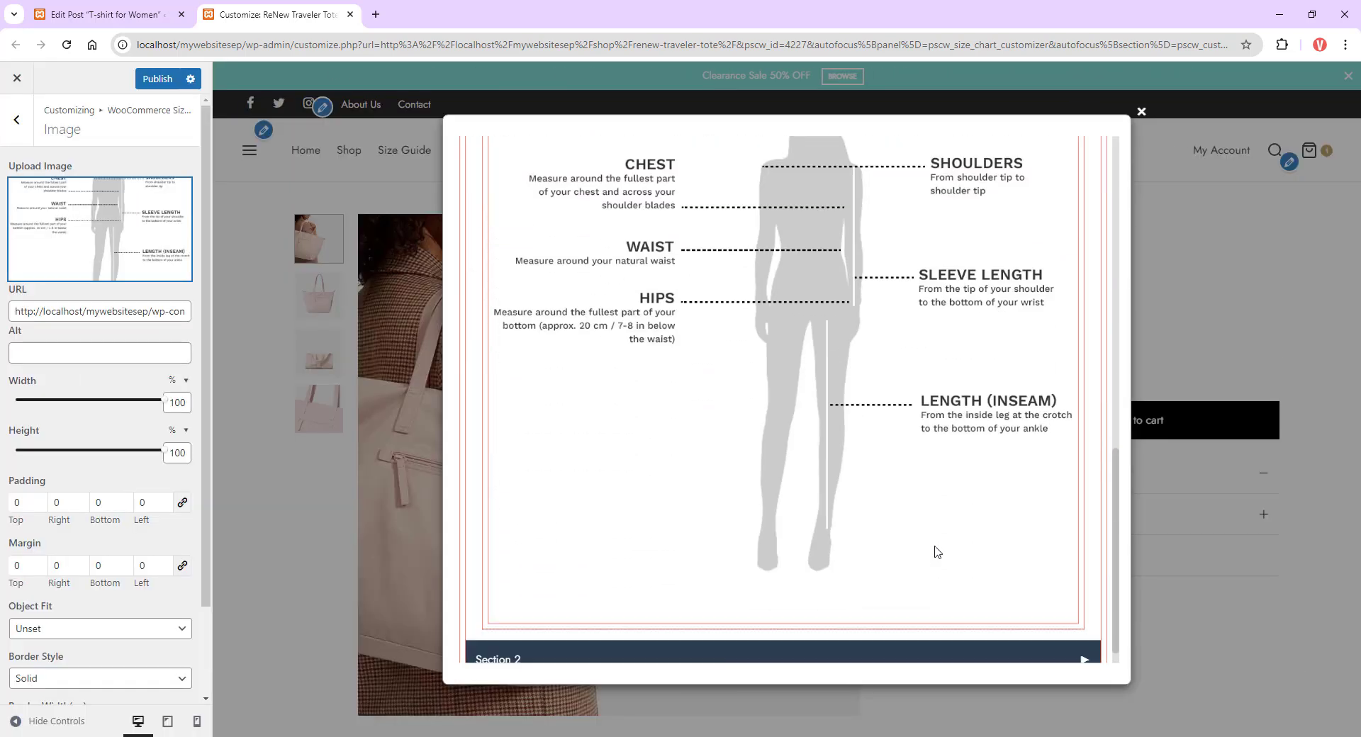
# - Publish the size chart design and look through its preview
pyautogui.click(19, 136)
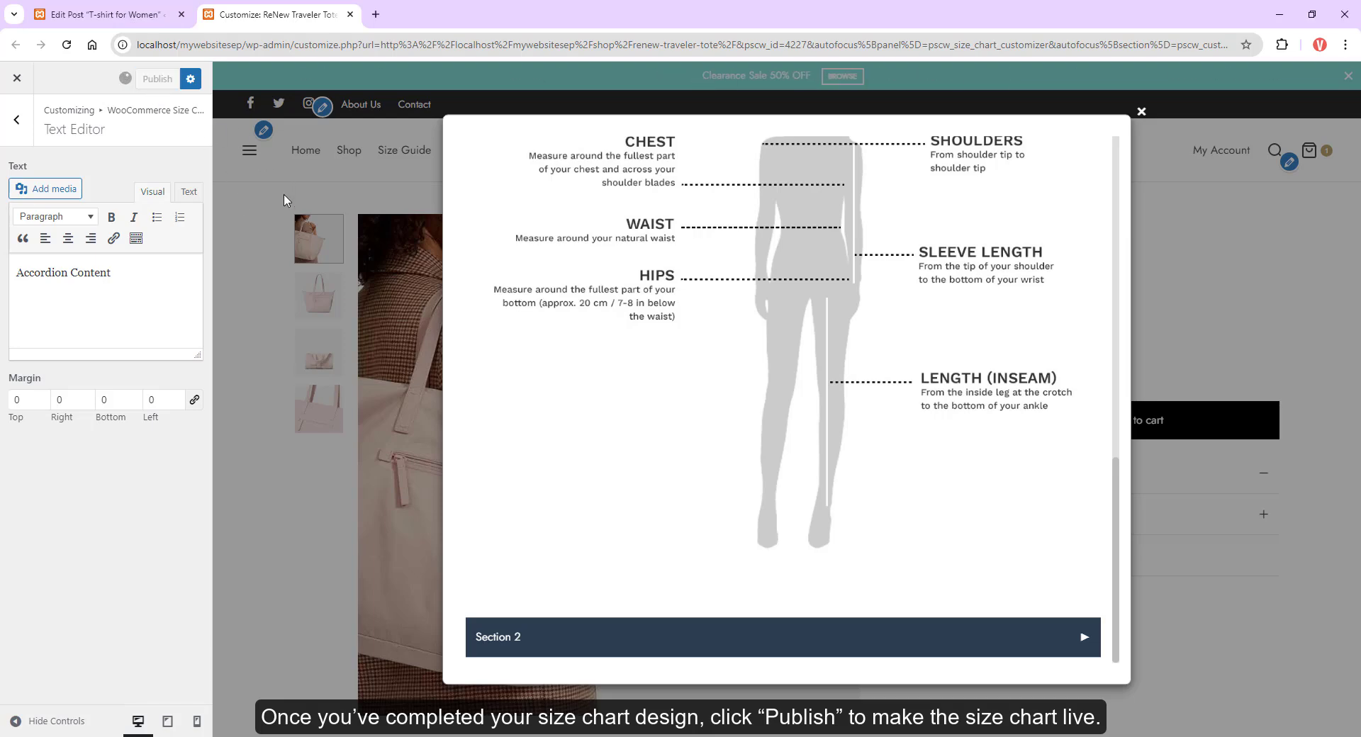
pyautogui.scroll(-6, 1136, 482)
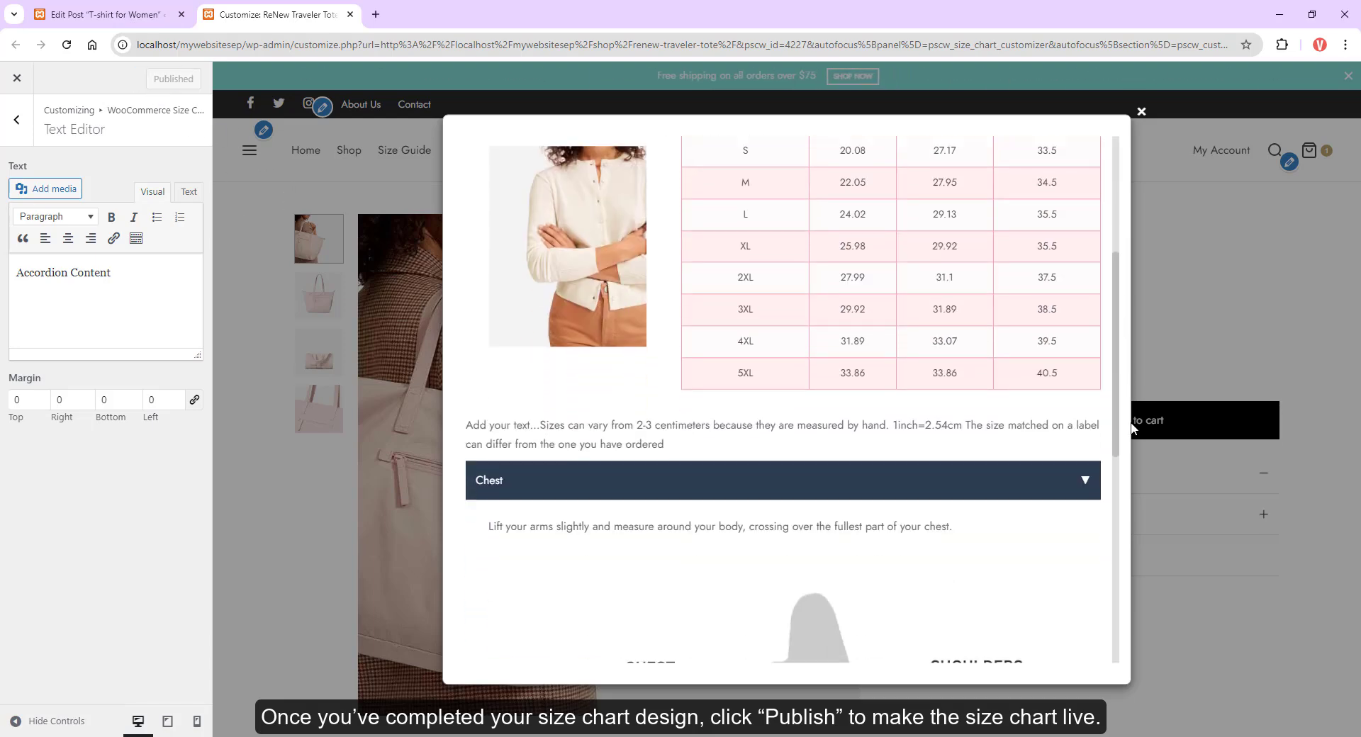
pyautogui.scroll(-5, 1137, 483)
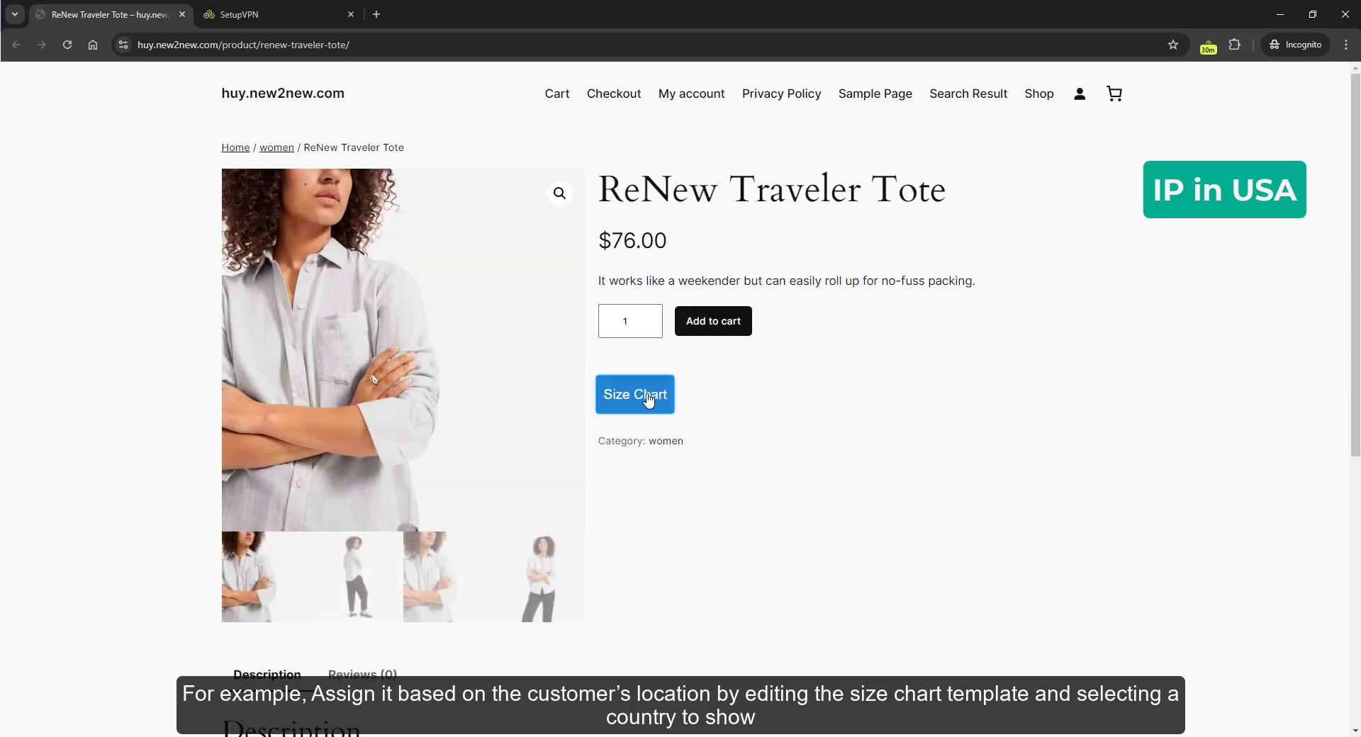
# - Open the size chart from the ReNew Traveler Tote product page on the storefront
pyautogui.click(648, 398)
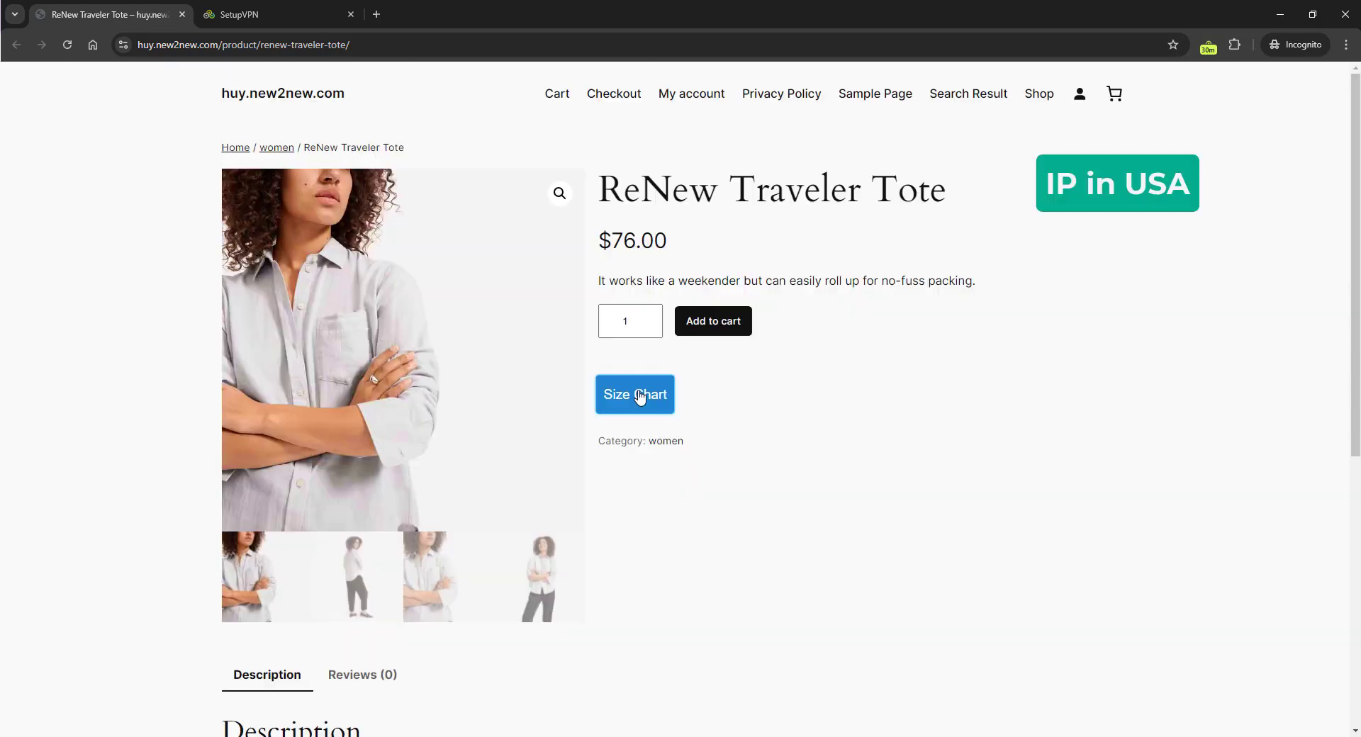
pyautogui.click(633, 395)
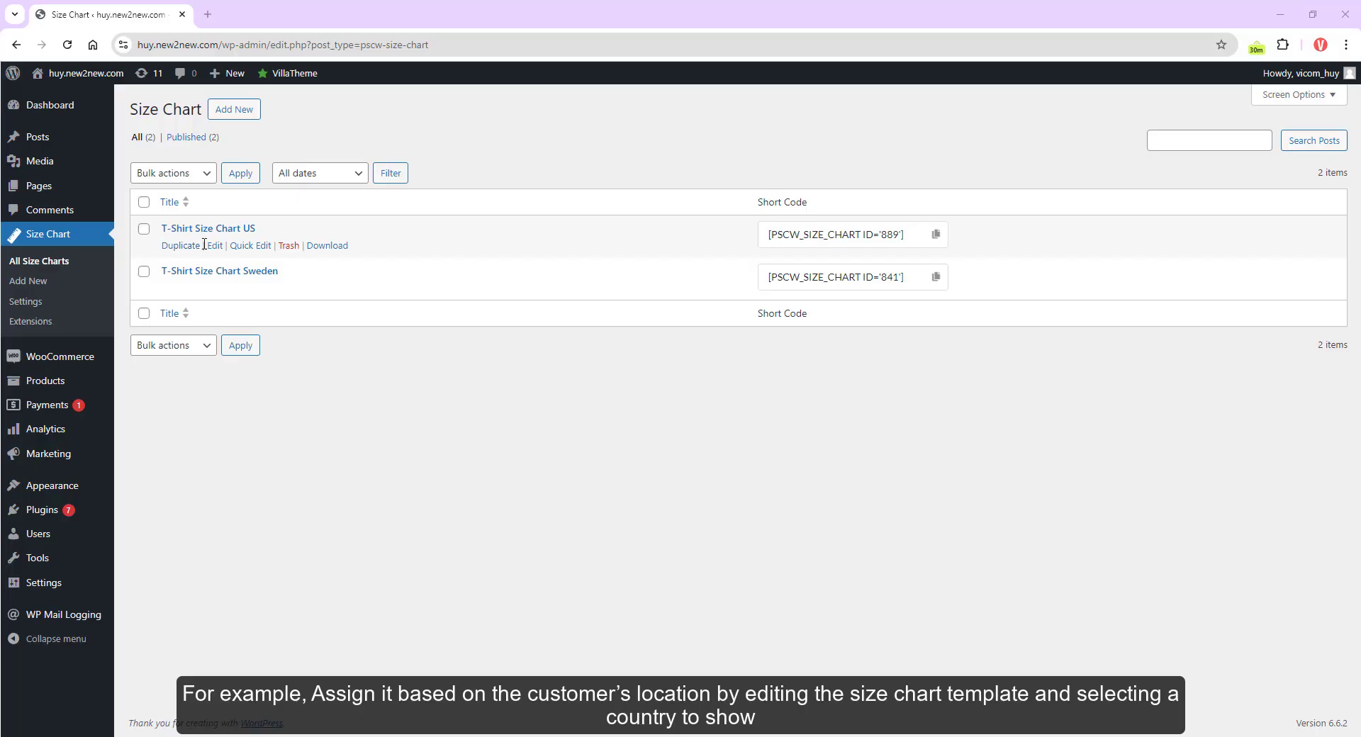
# - Open the T-Shirt Size Chart US and T-Shirt Size Chart Sweden for editing and examine the countries selected for each
pyautogui.middleClick(214, 288)
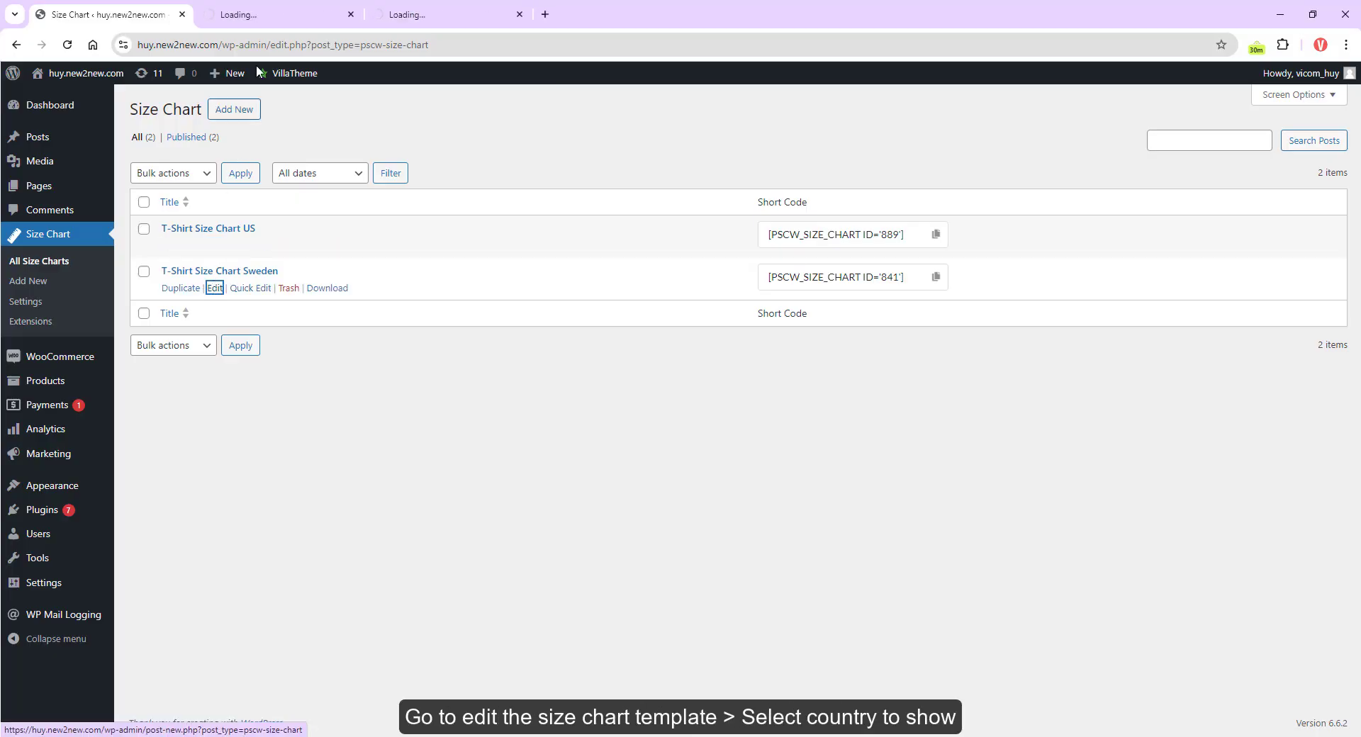
pyautogui.click(262, 19)
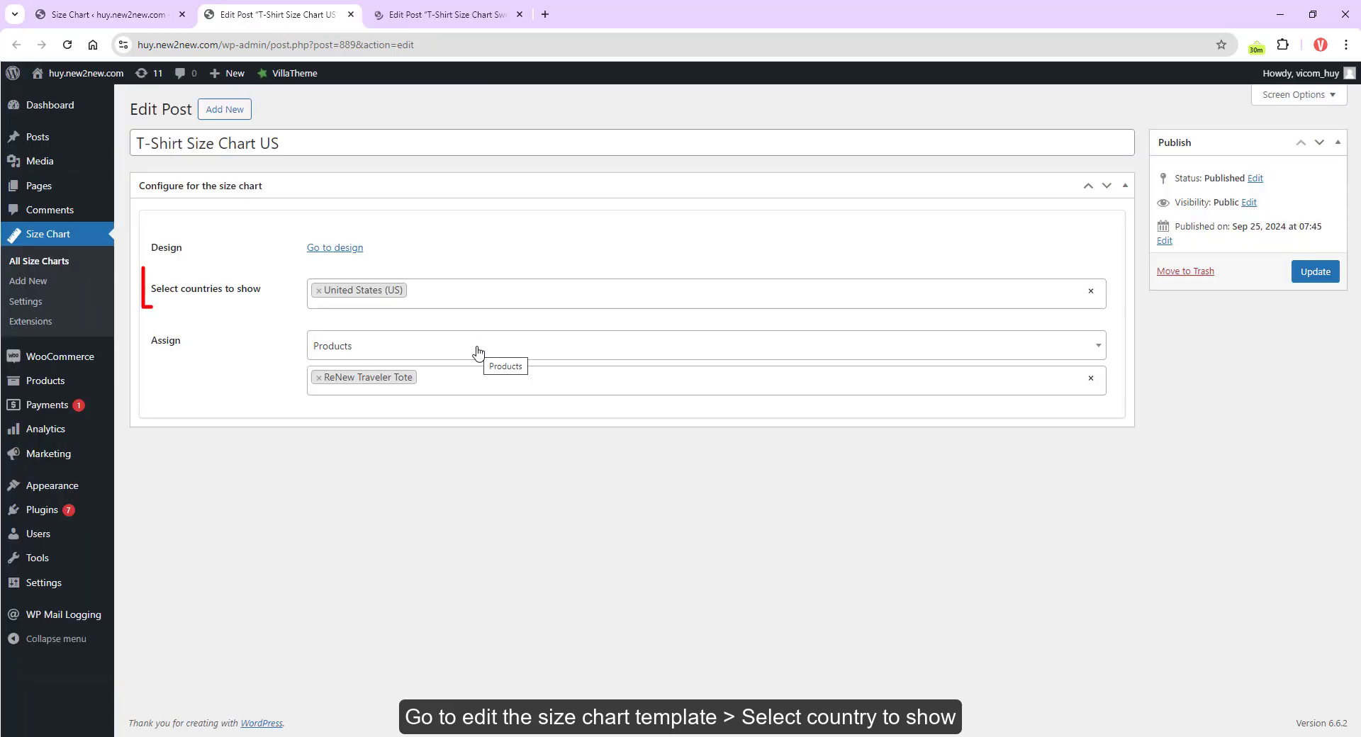
pyautogui.click(441, 296)
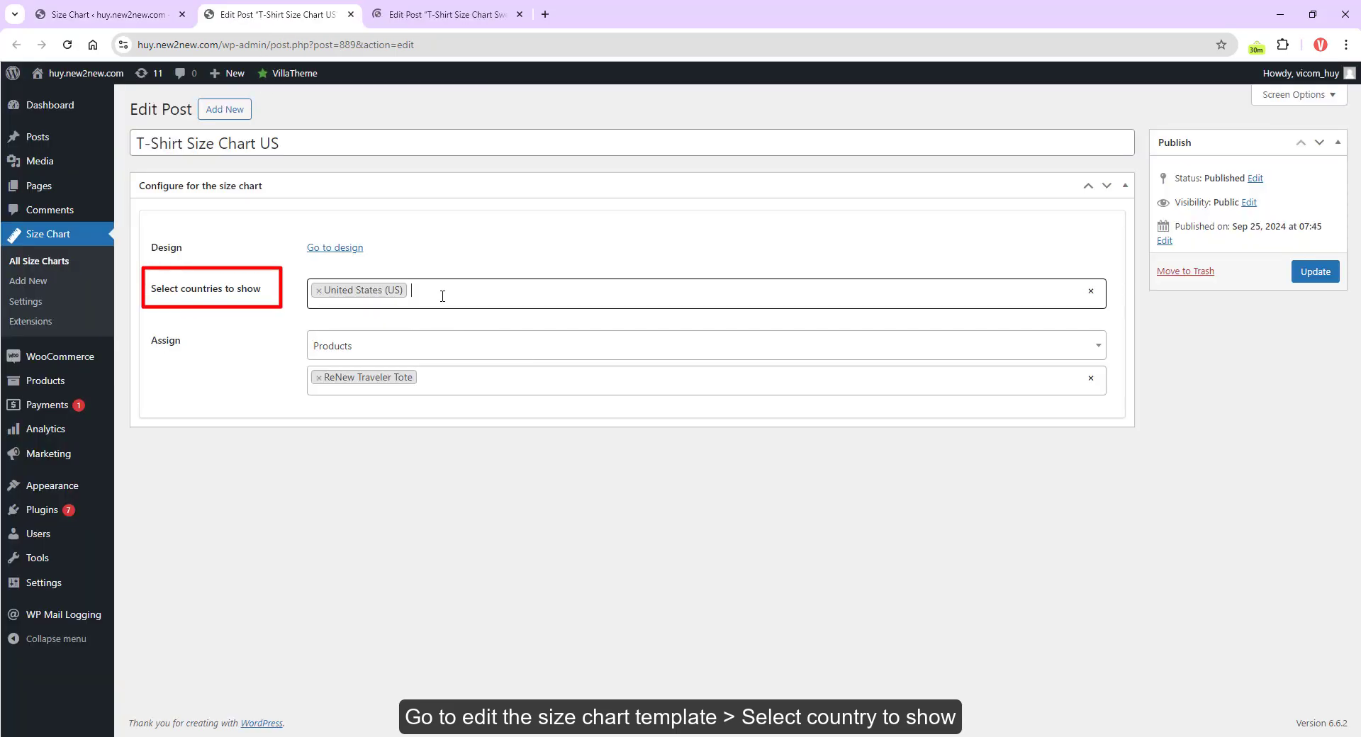
pyautogui.hotkey('ctrl', 'Tab')
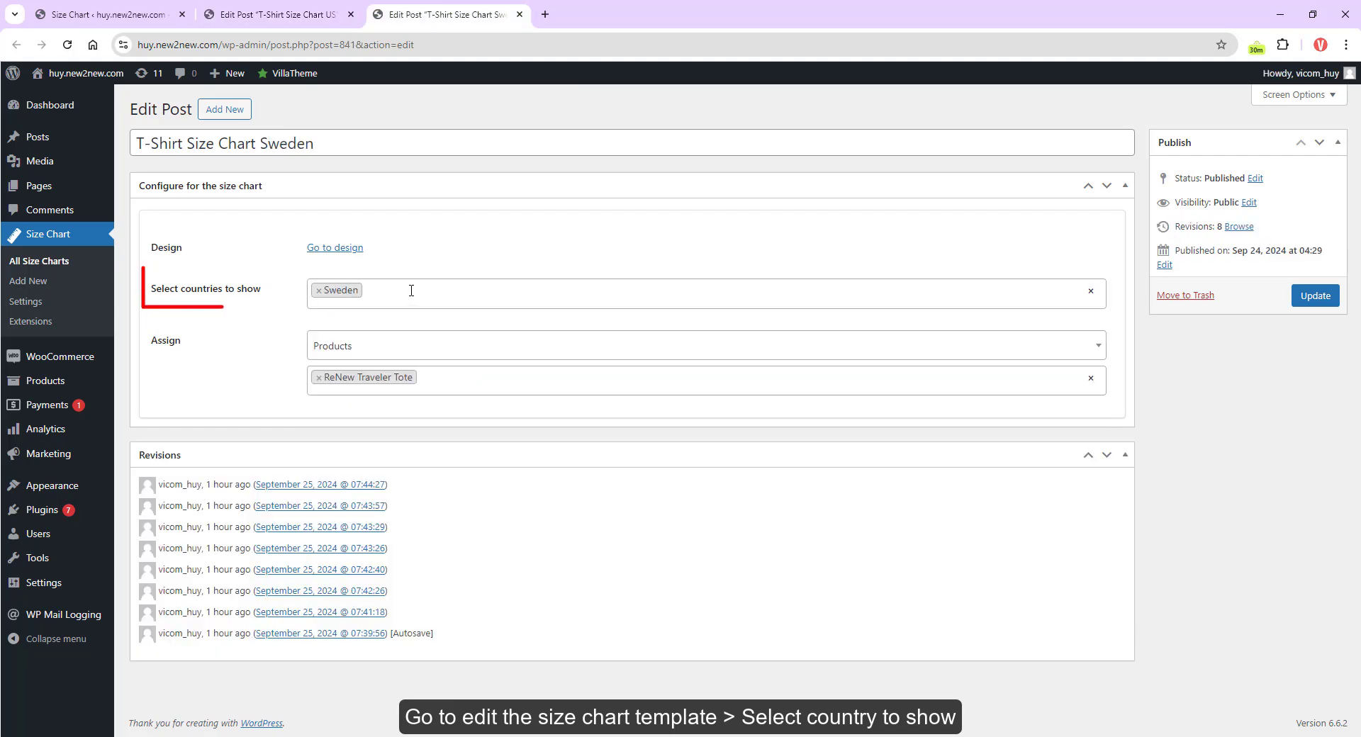
pyautogui.click(411, 290)
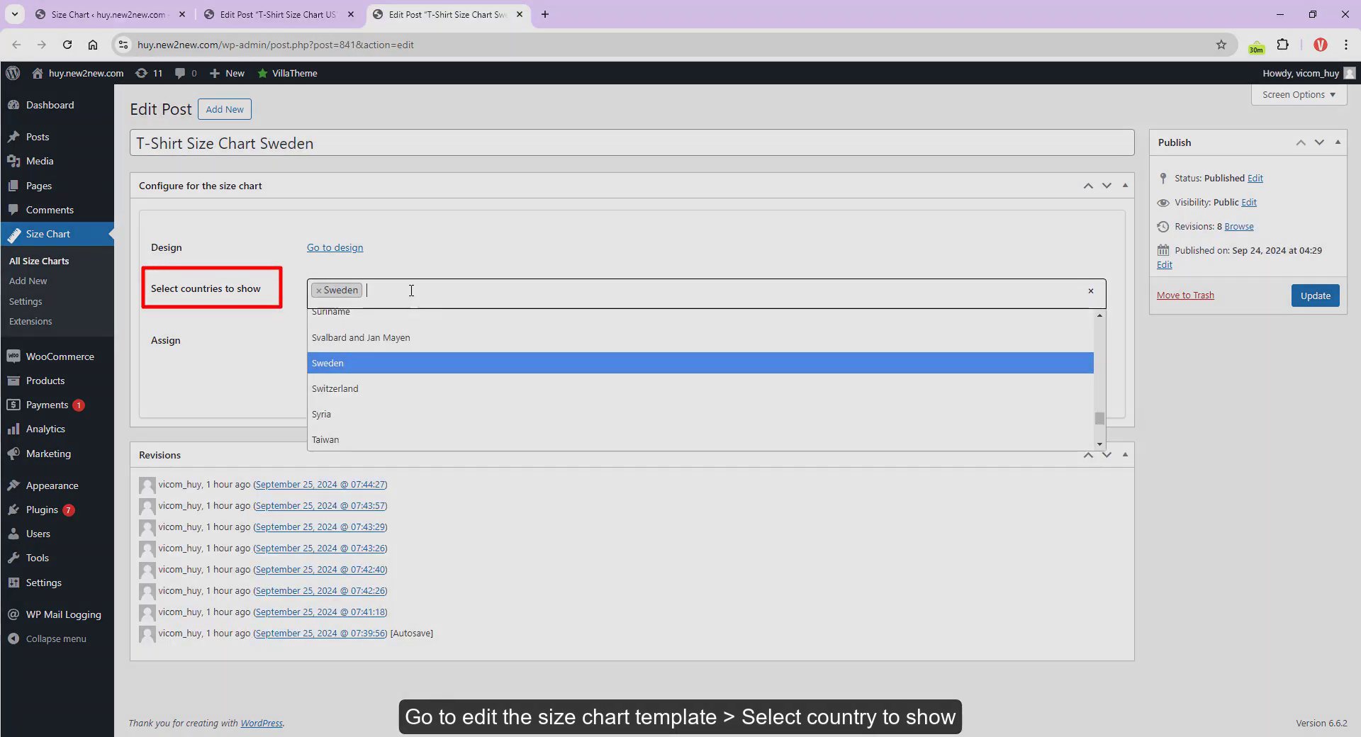
pyautogui.click(411, 290)
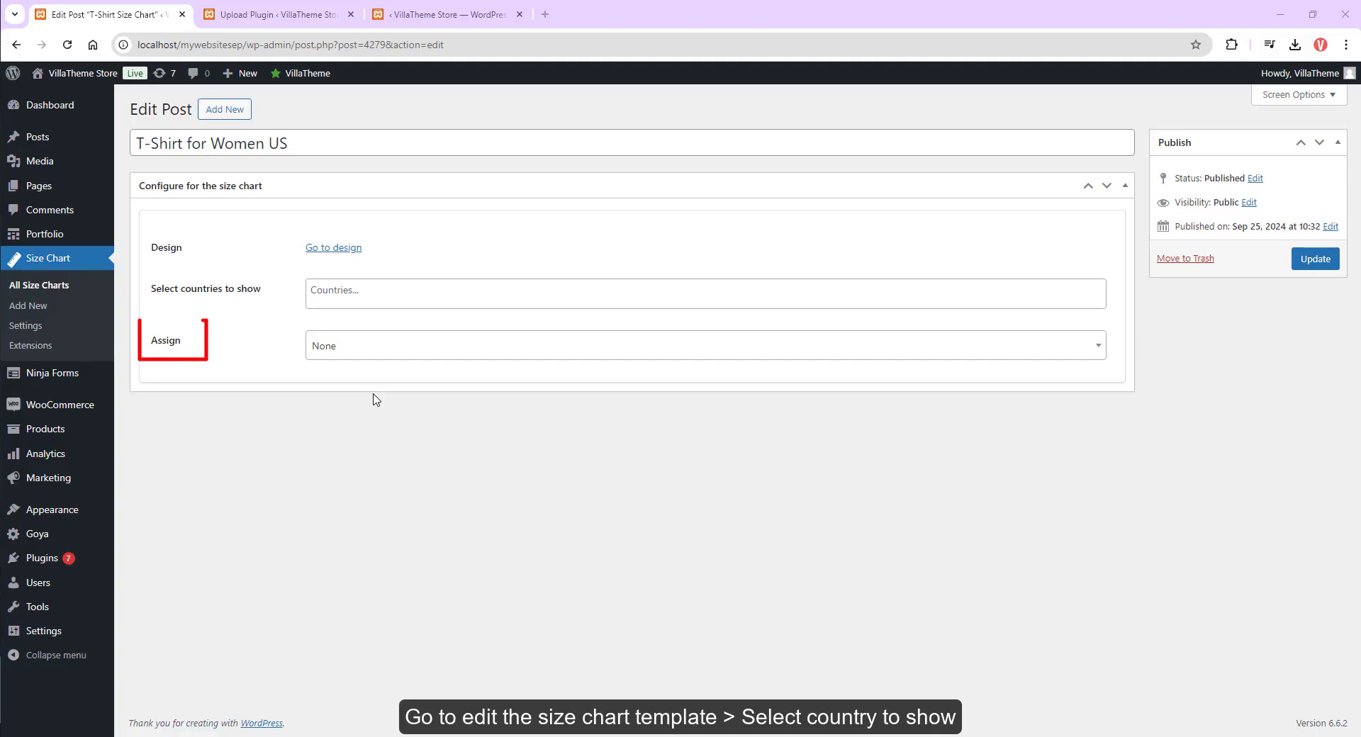
# - Review the assignment conditions of the T-Shirt for Women US size chart and assign it to All Products
pyautogui.click(358, 348)
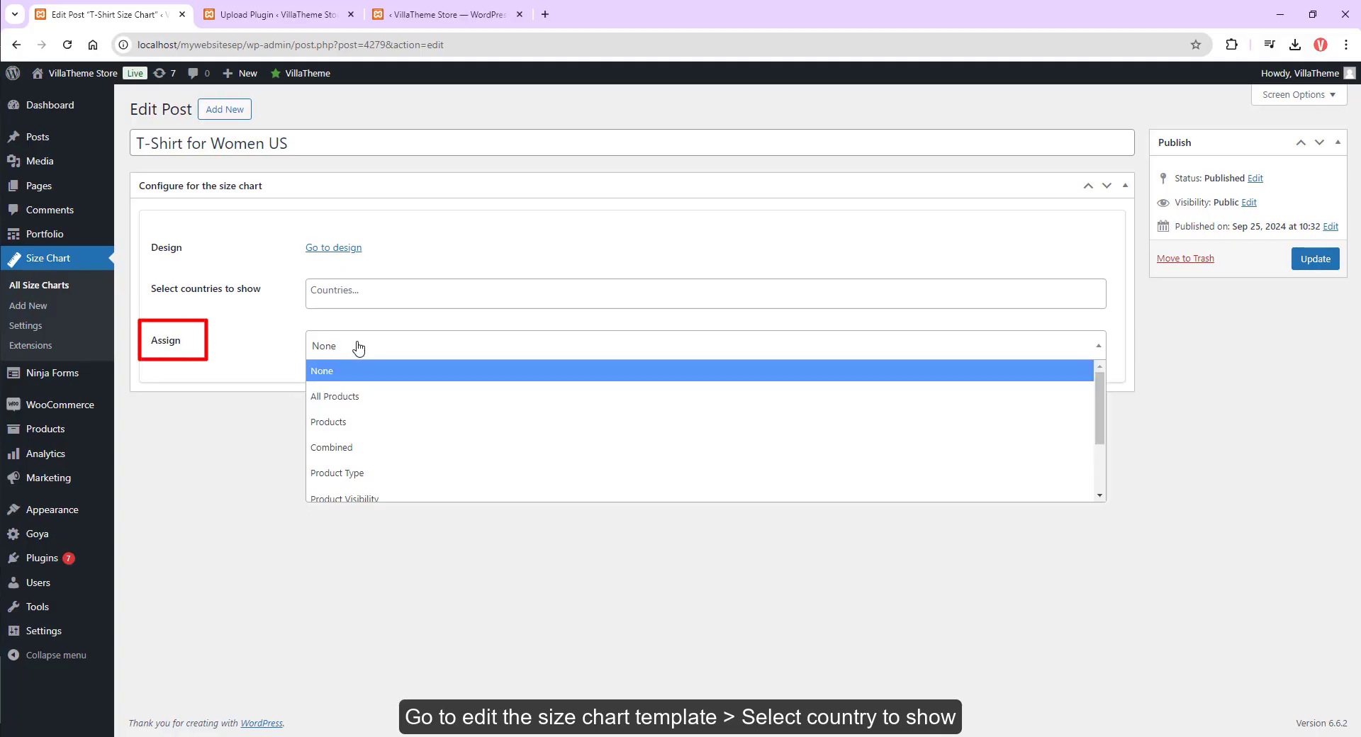
pyautogui.scroll(-3, 358, 404)
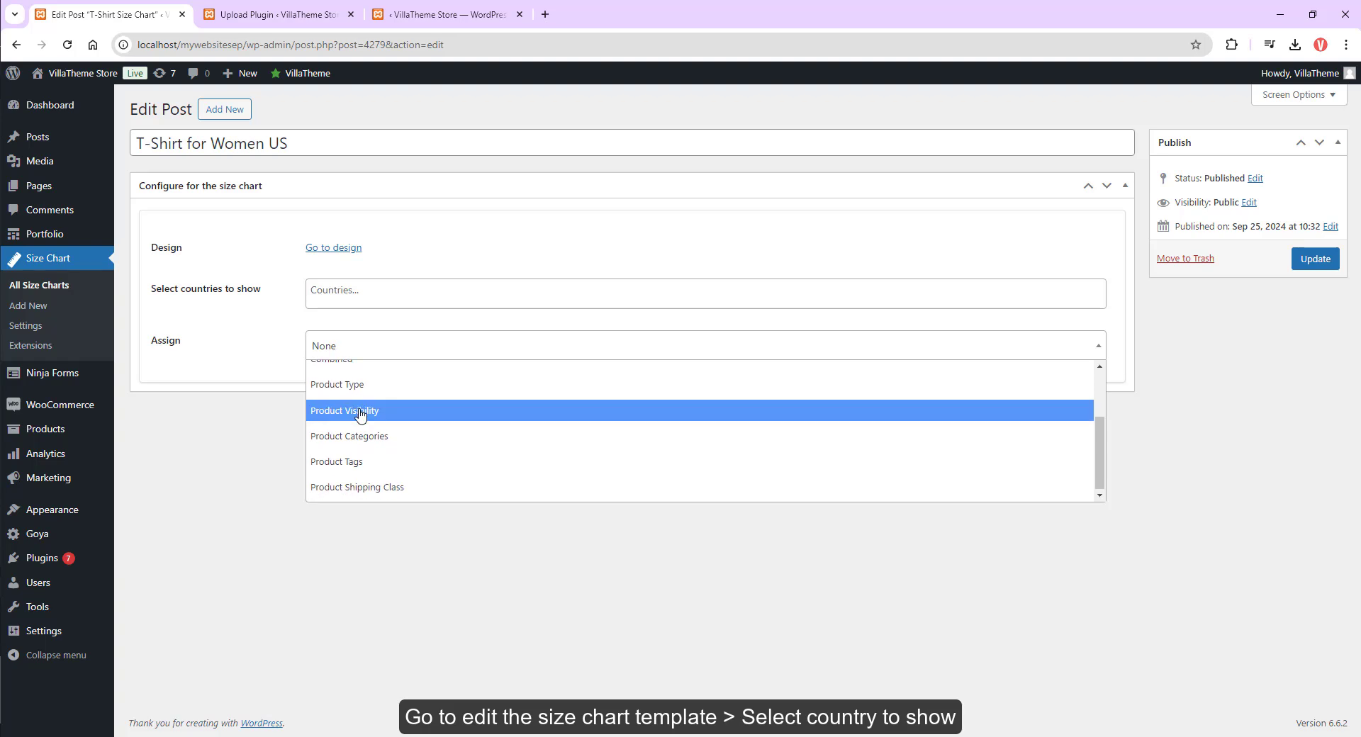
pyautogui.scroll(3, 360, 414)
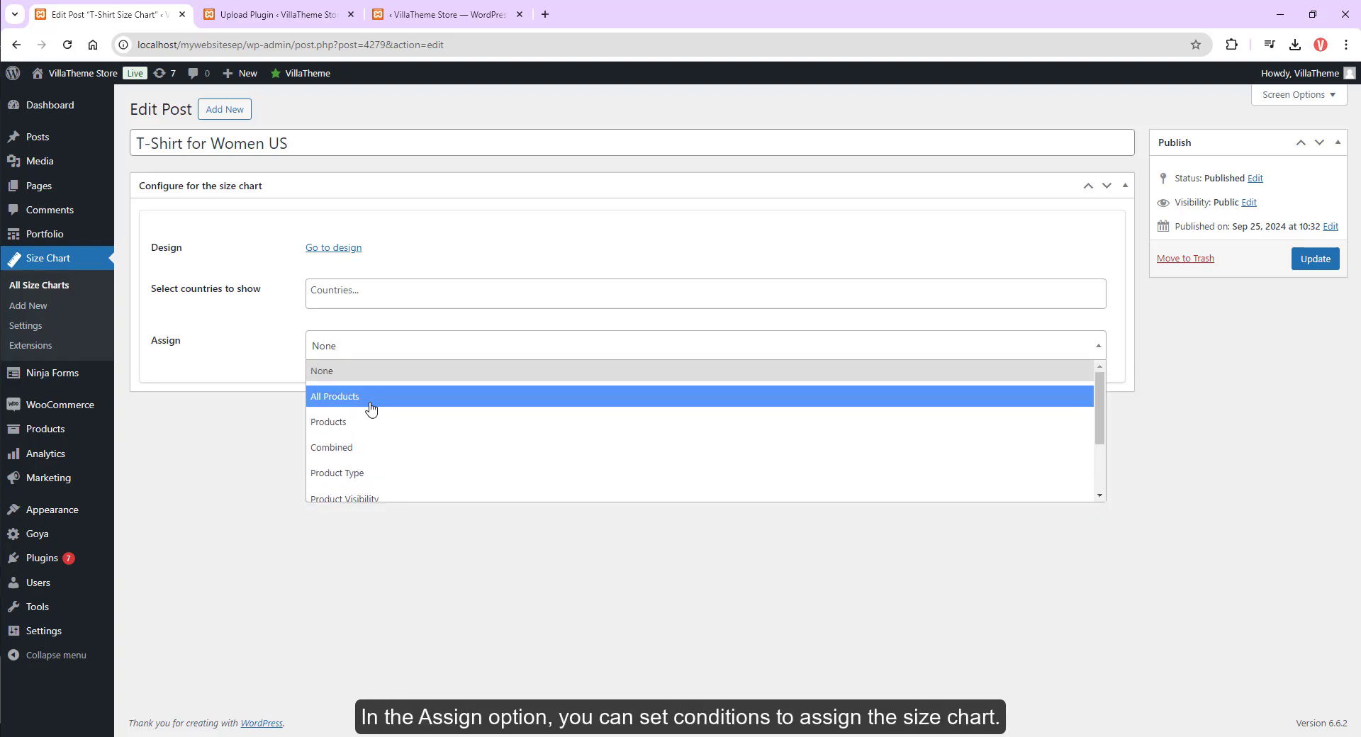
pyautogui.click(371, 397)
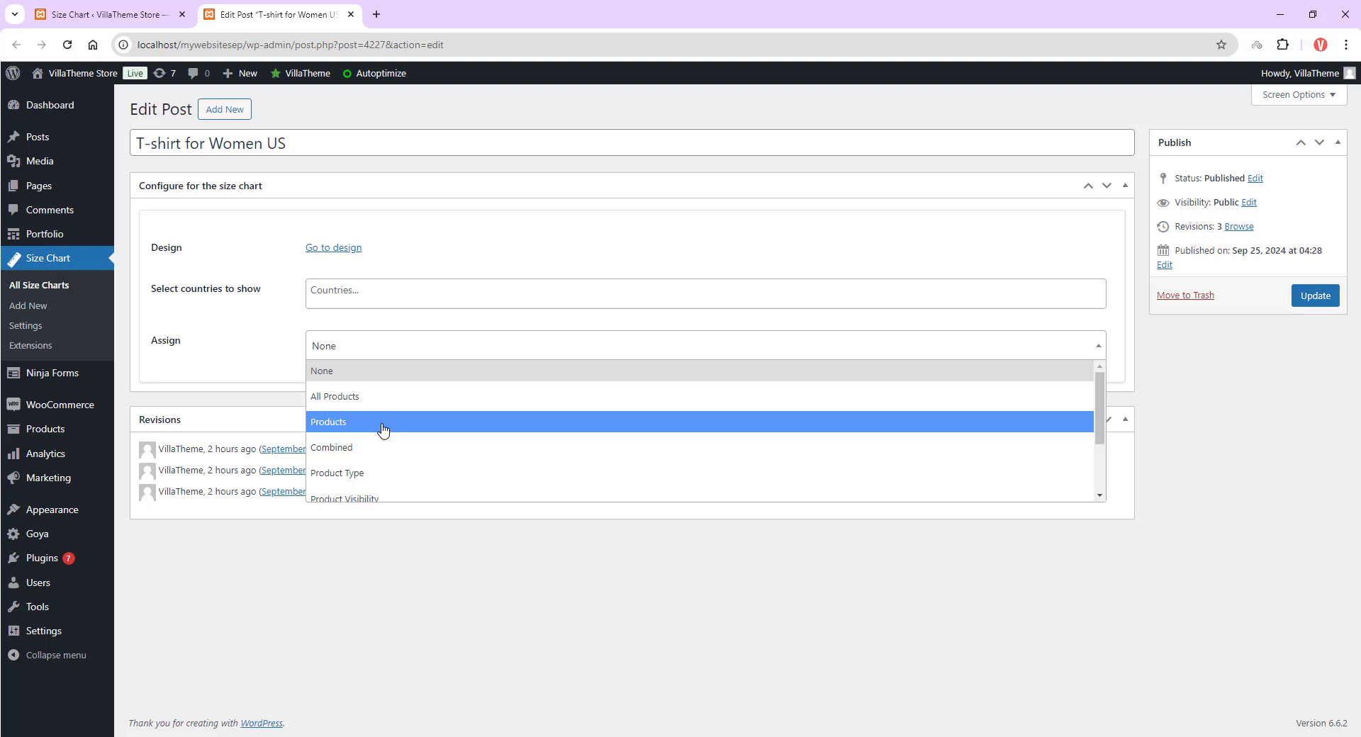
# - Assign the T-shirt for Women US size chart to the specific product ReNew Traveler Tote and update the chart
pyautogui.click(383, 426)
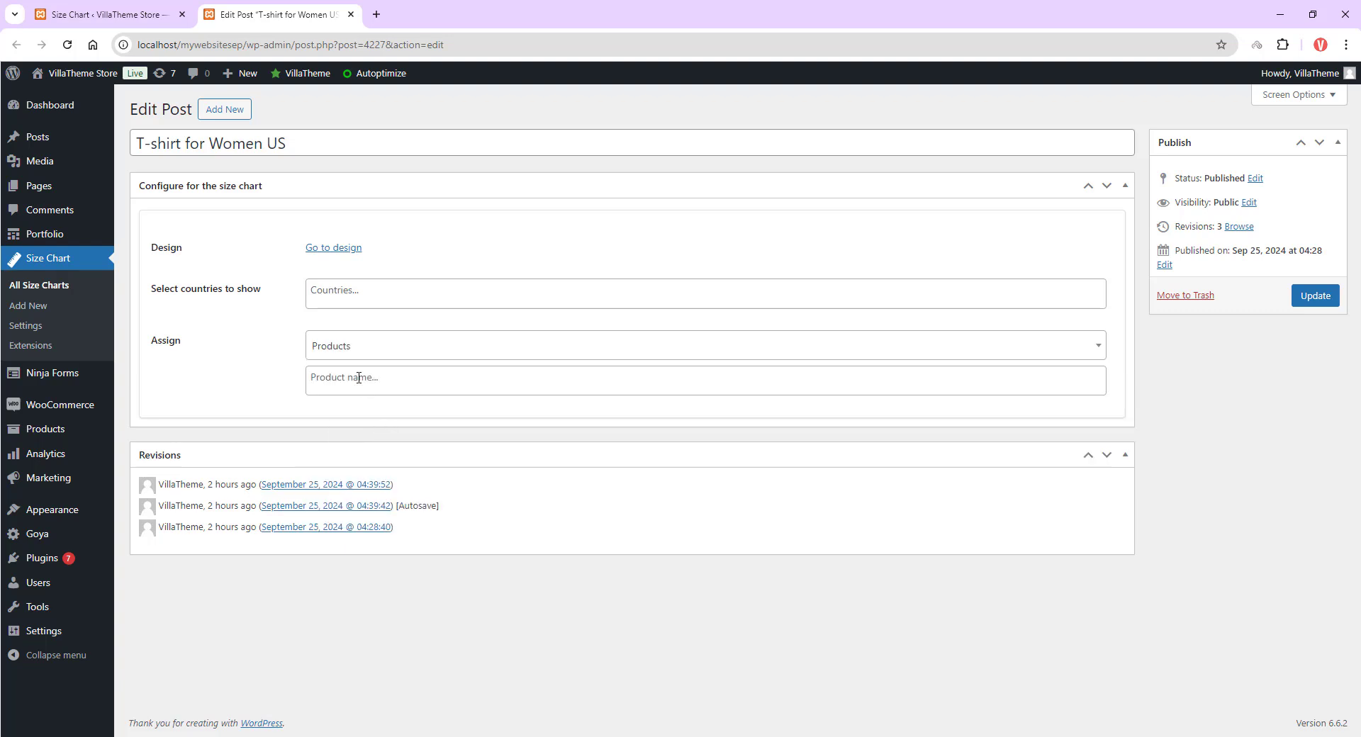
pyautogui.click(358, 378)
pyautogui.write('re')
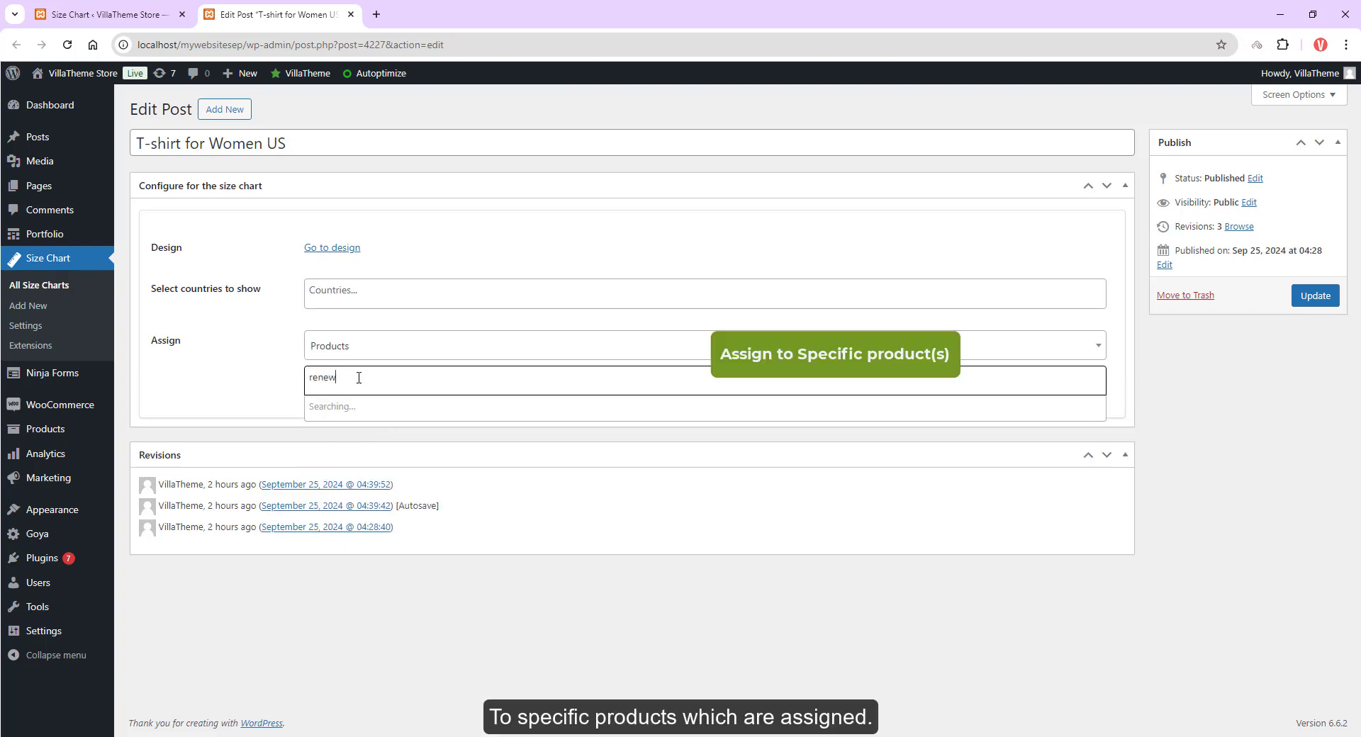
pyautogui.write('new')
pyautogui.click(352, 407)
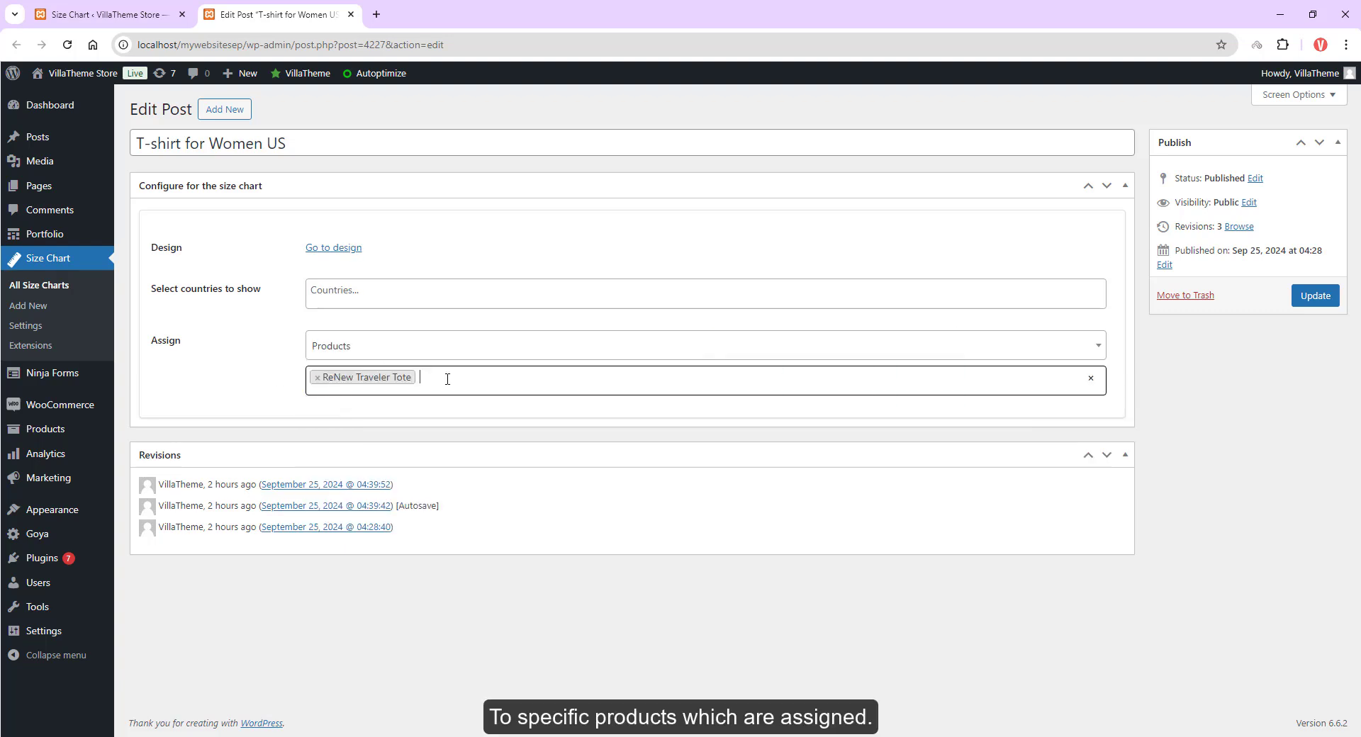
pyautogui.click(1315, 296)
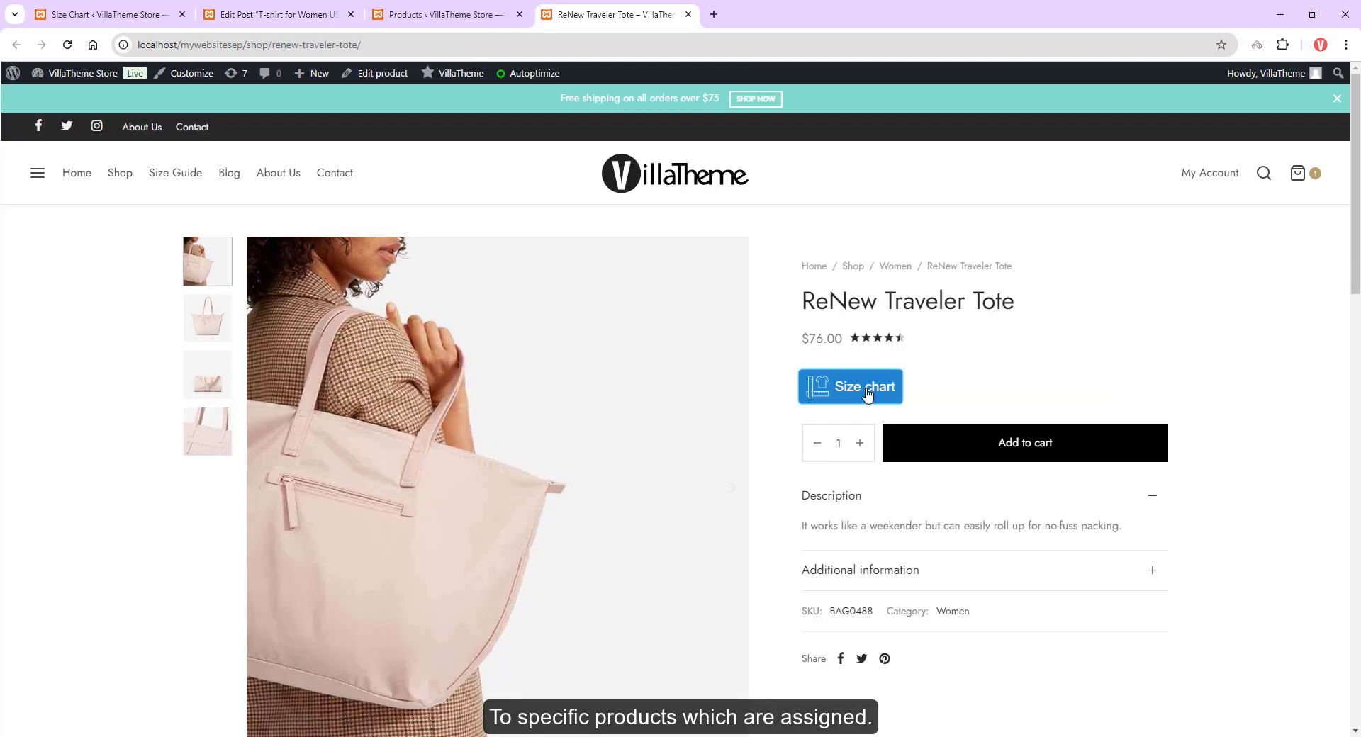
# - Open the size chart on the ReNew Traveler Tote product page and look through its content
pyautogui.click(867, 394)
pyautogui.scroll(-3, 1076, 203)
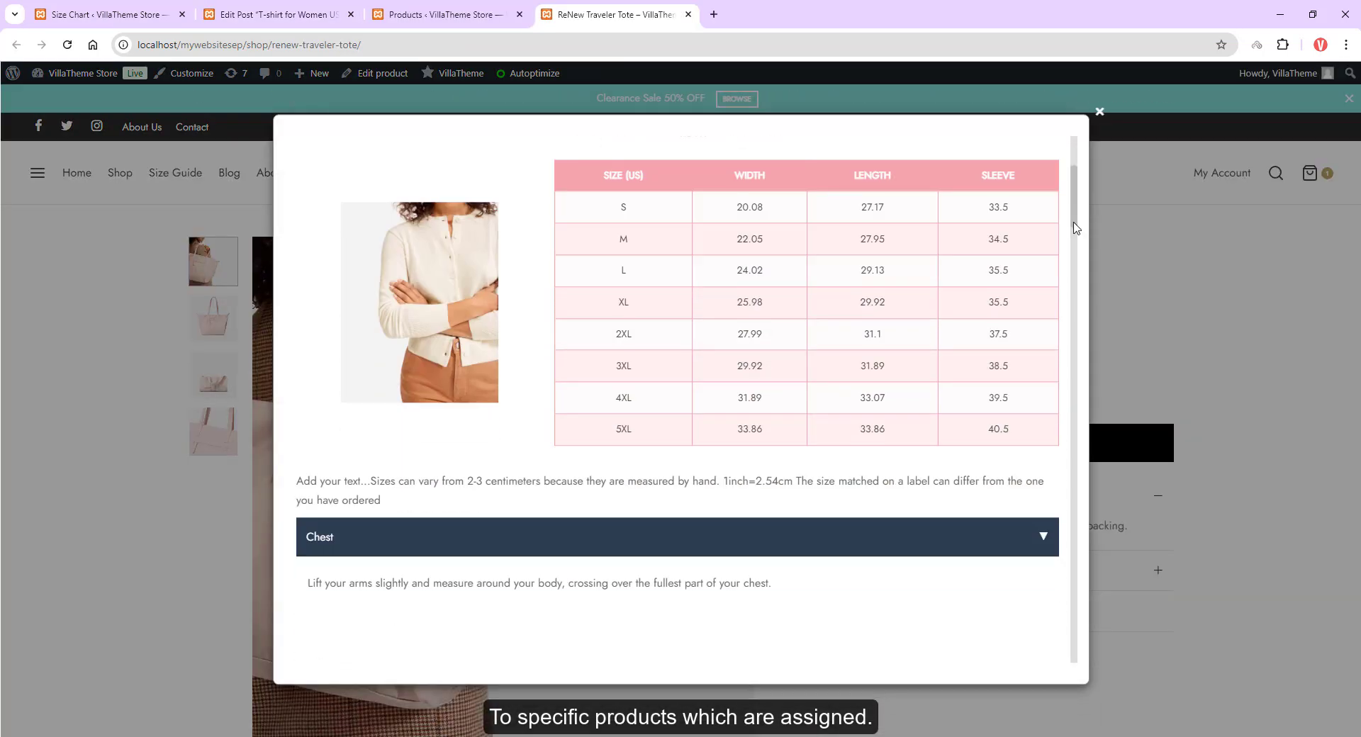
pyautogui.moveTo(1075, 228); pyautogui.dragTo(1049, 364)
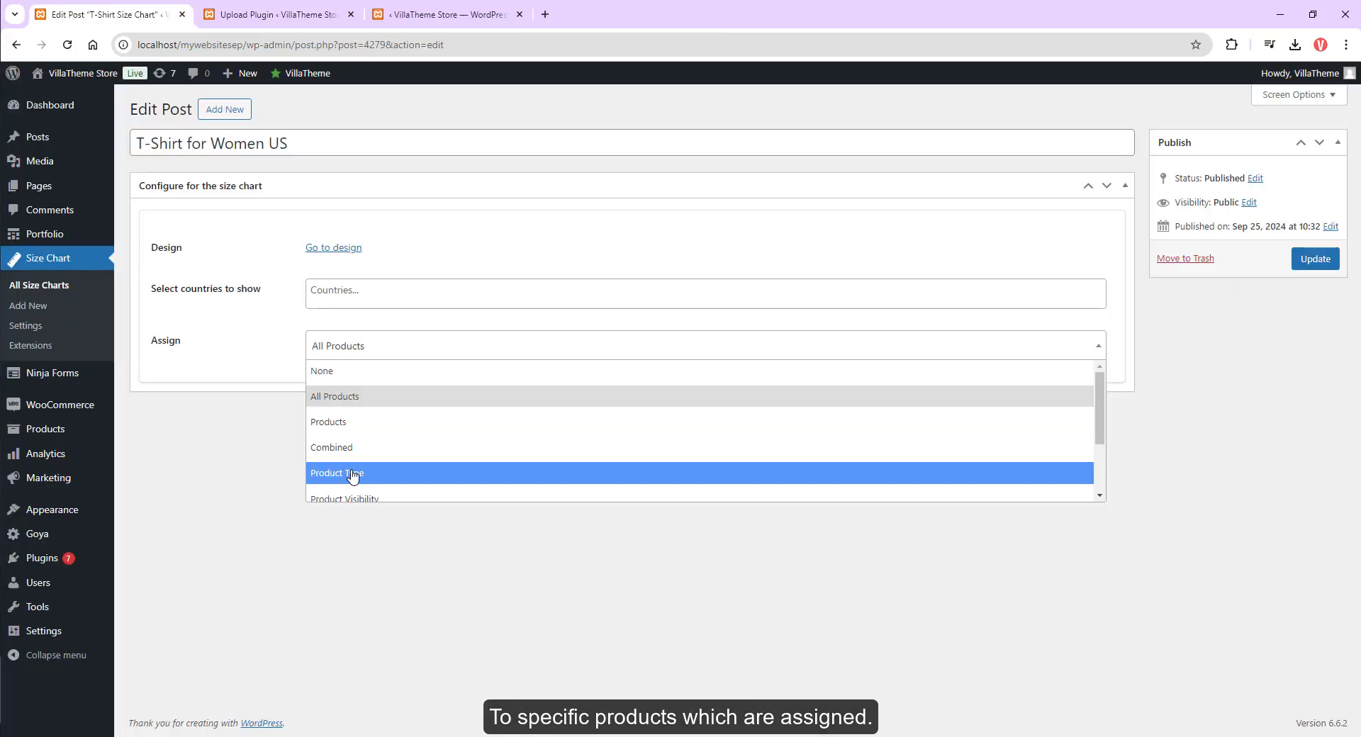
# - Assign the T-Shirt for Women US size chart by Product Type to simple products
pyautogui.click(352, 474)
pyautogui.click(369, 381)
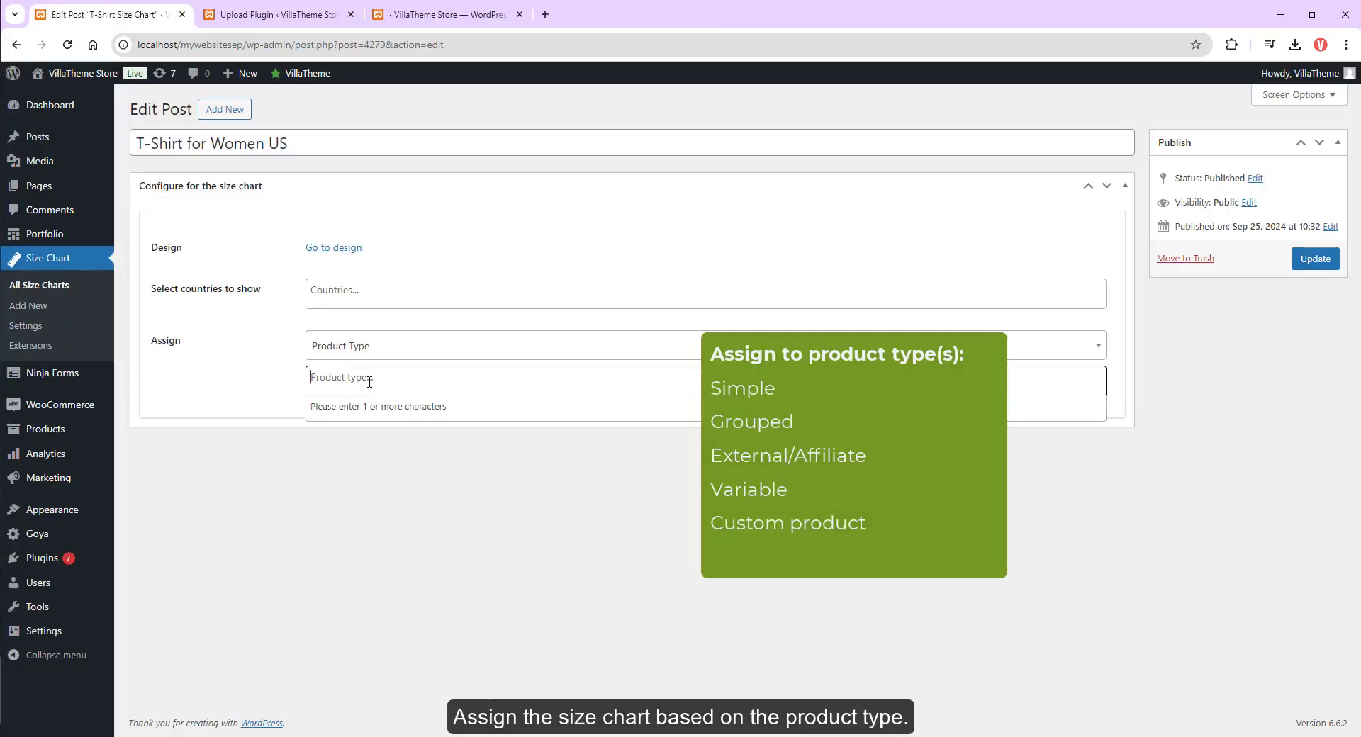
pyautogui.write('simple')
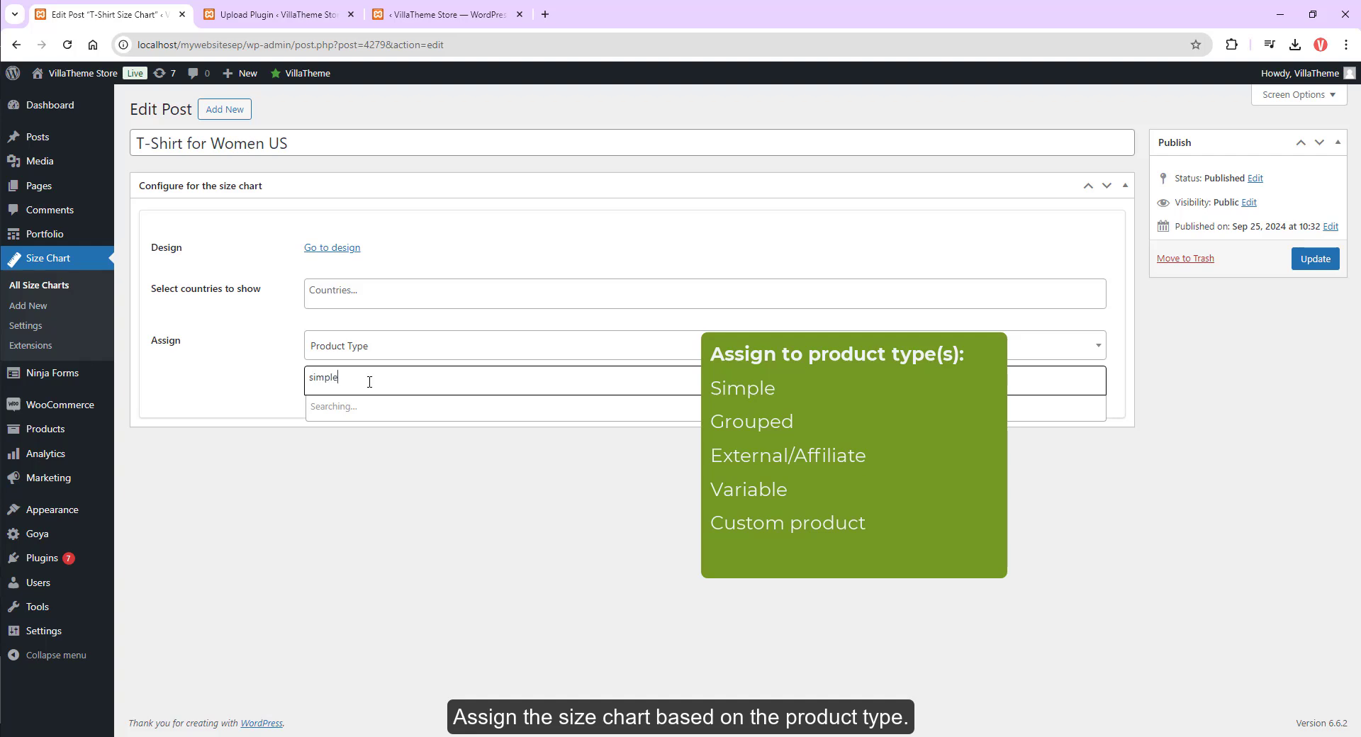
pyautogui.click(361, 408)
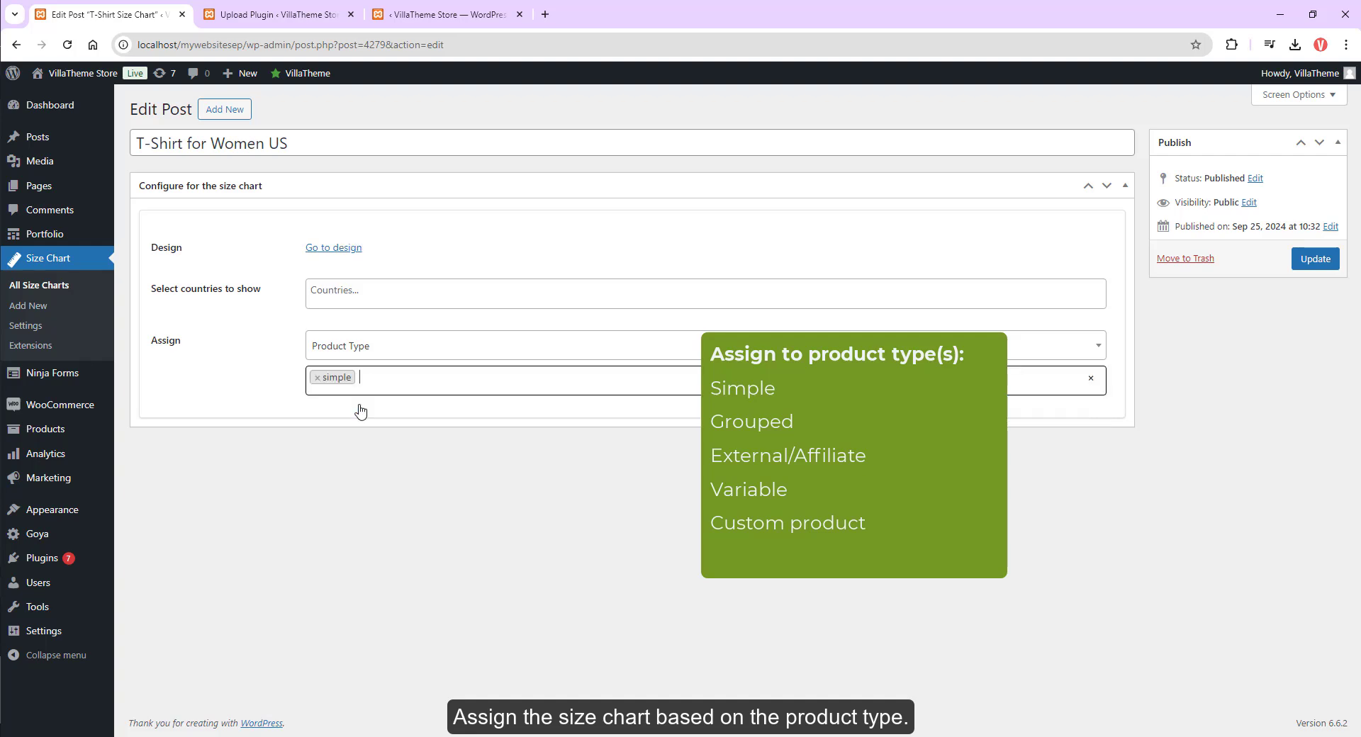
# - Add the variable product type to the size chart's Product Type assignment
pyautogui.write('vari')
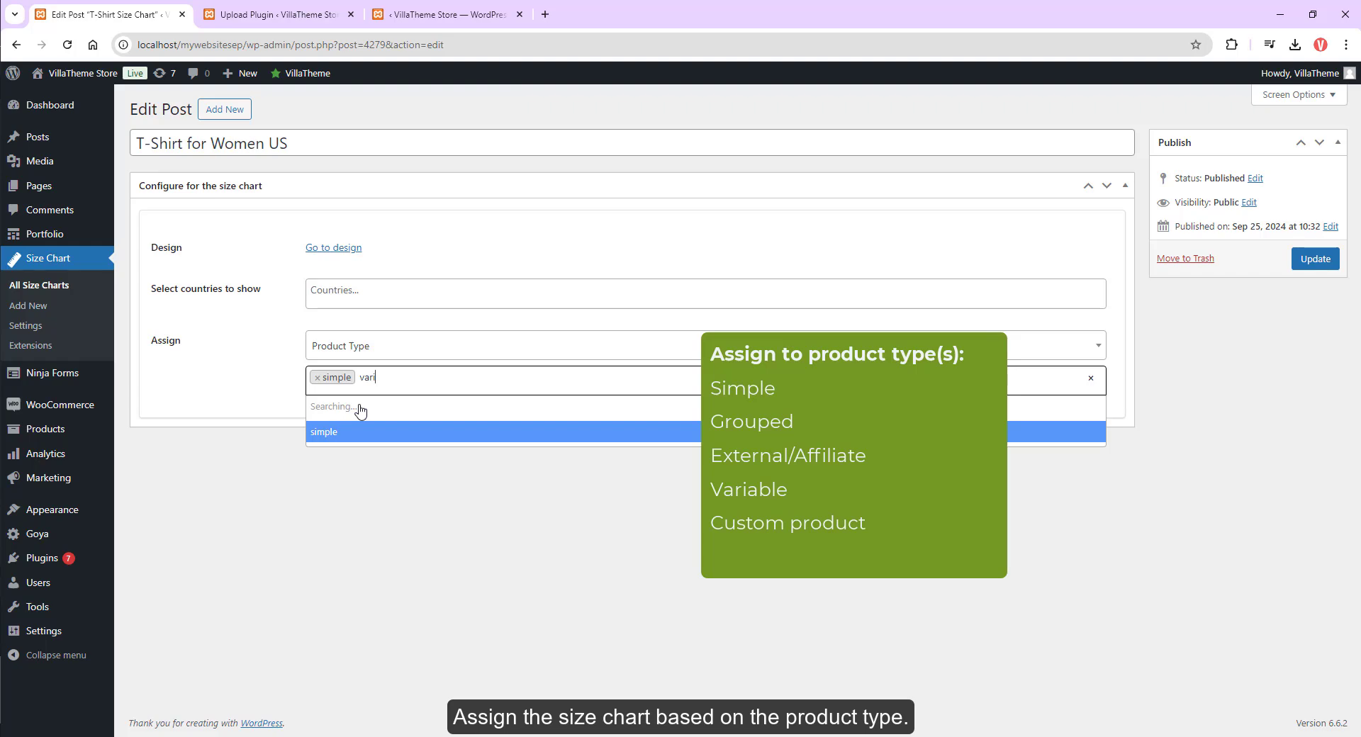
pyautogui.click(362, 408)
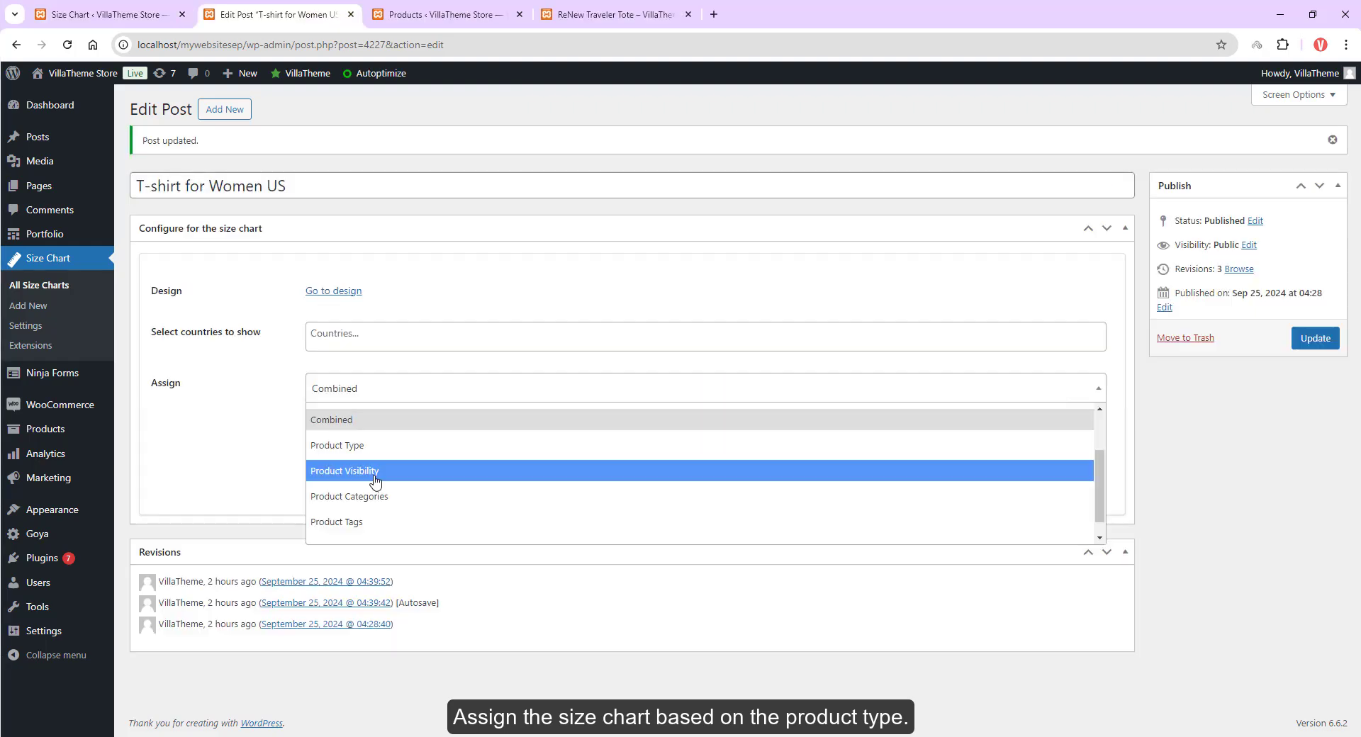
# - Switch the assignment of the T-shirt for Women US chart to Product Visibility and search for the rated and exclude terms
pyautogui.click(368, 474)
pyautogui.click(402, 424)
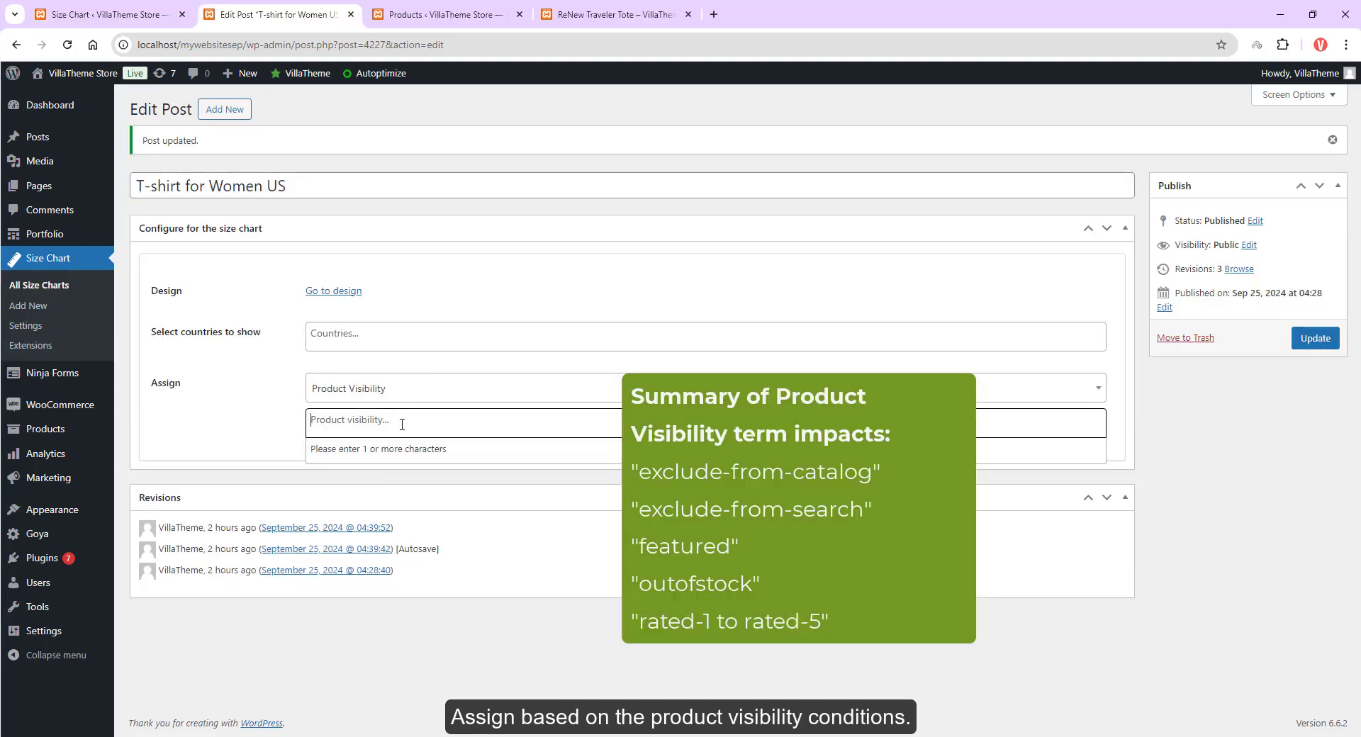
pyautogui.write('ra')
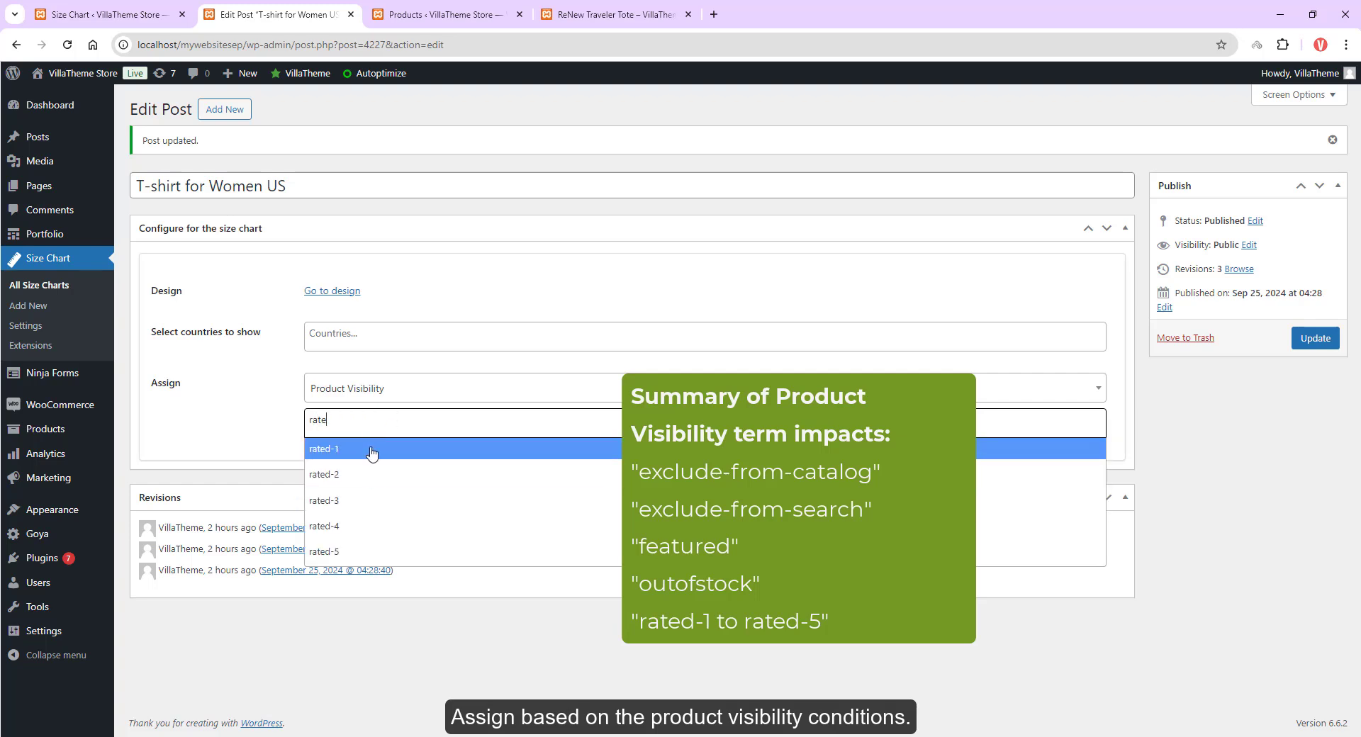
pyautogui.write('te')
pyautogui.doubleClick(373, 423)
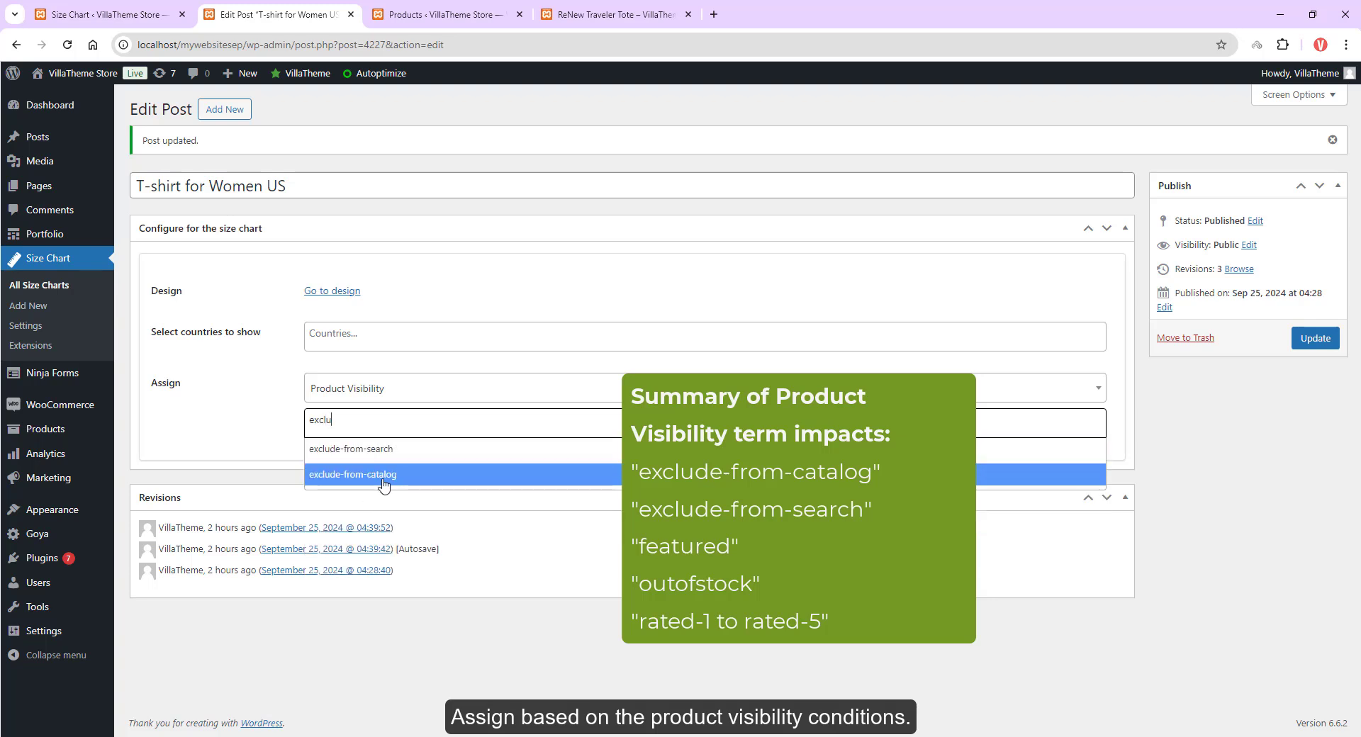
# - Set the size chart's assignment criterion to Product Tags
pyautogui.click(386, 395)
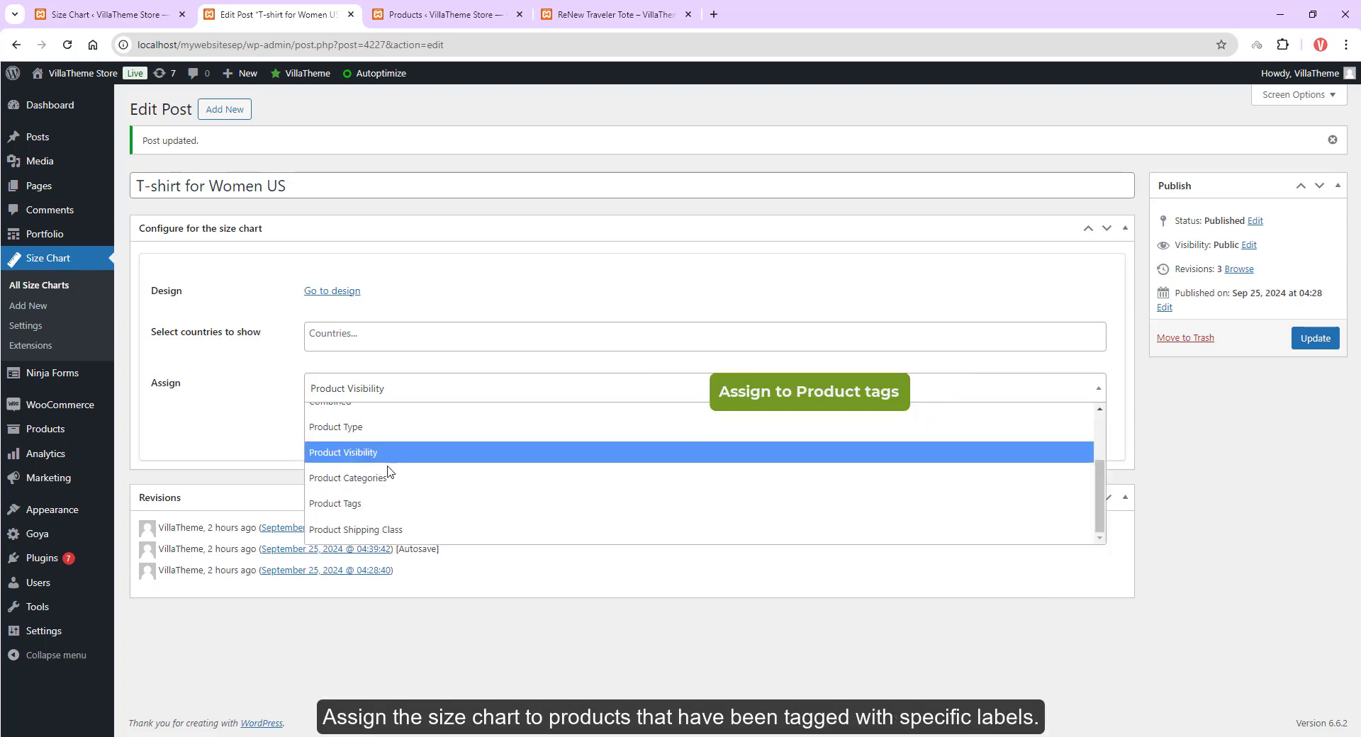
pyautogui.click(383, 502)
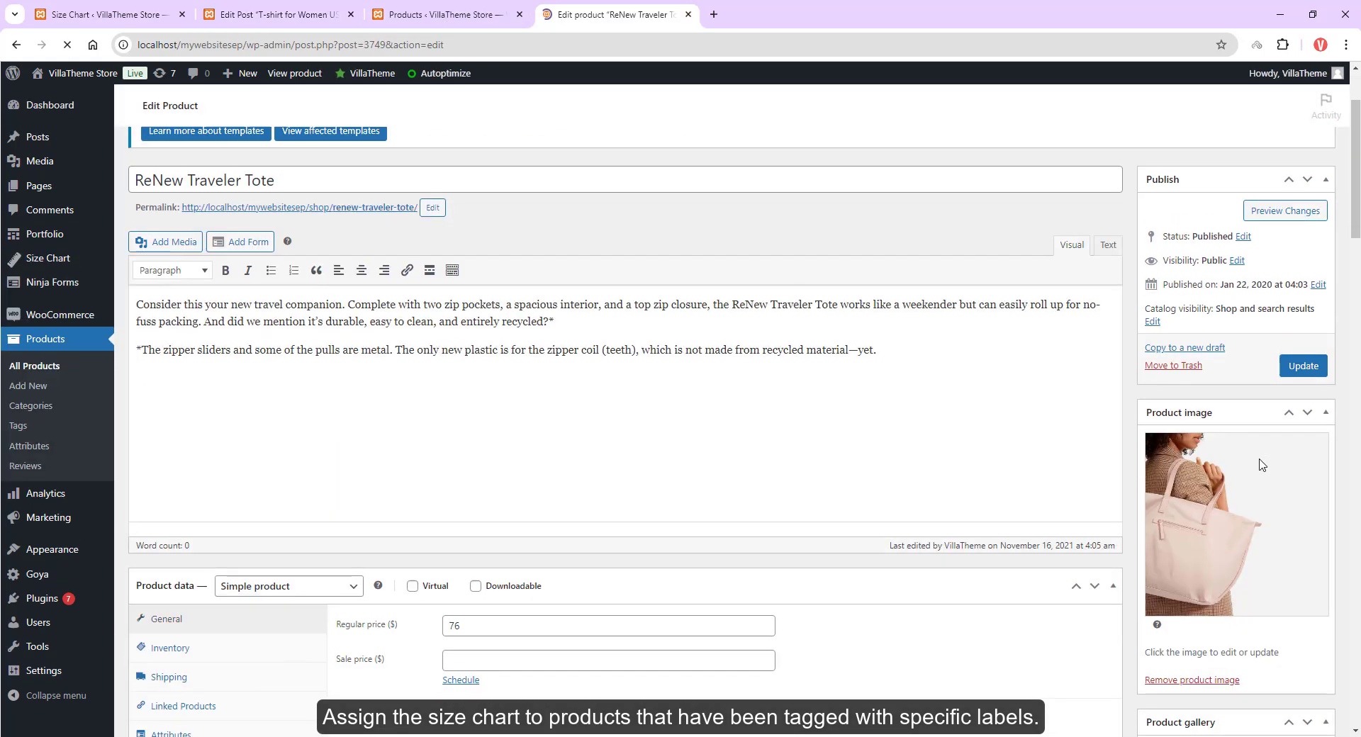
# - Add the tag Bag to the ReNew Traveler Tote product, update the product and open the store's product tags list
pyautogui.scroll(-4, 1276, 533)
pyautogui.scroll(-3, 1276, 533)
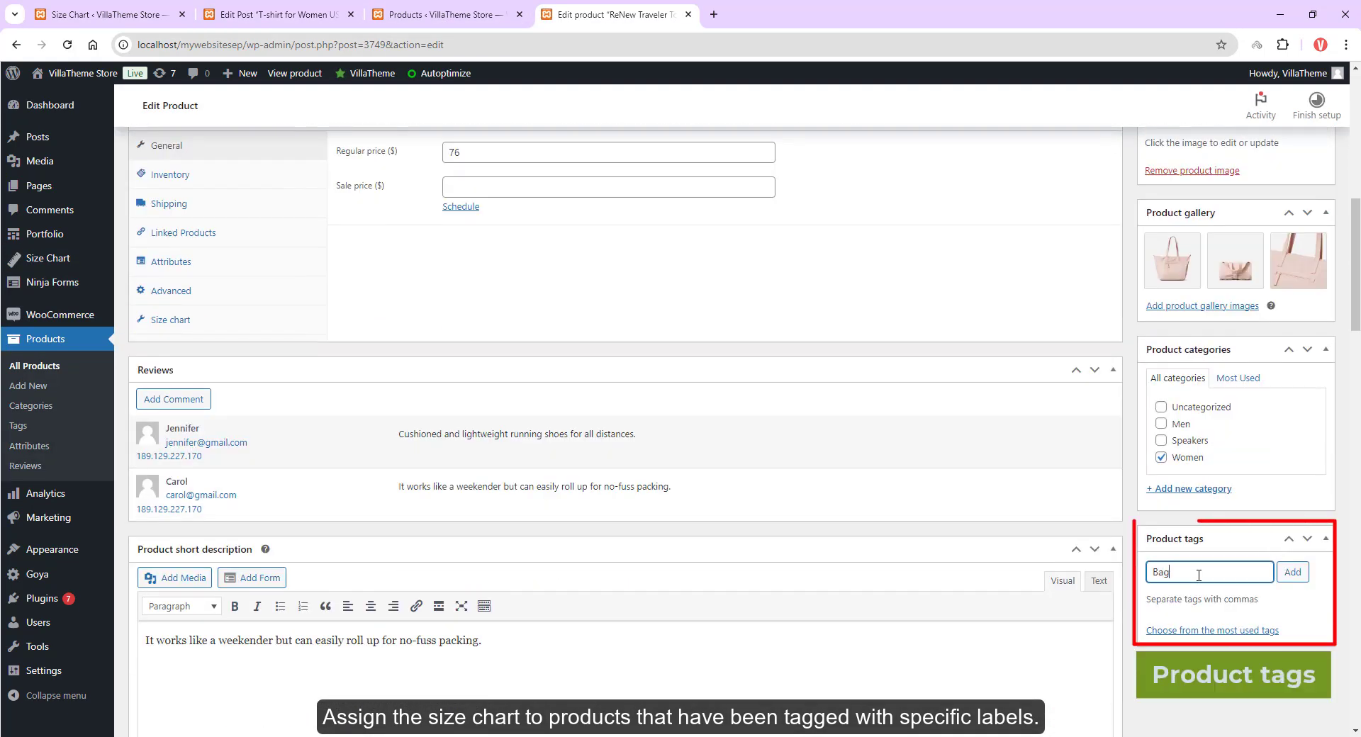
pyautogui.click(1291, 578)
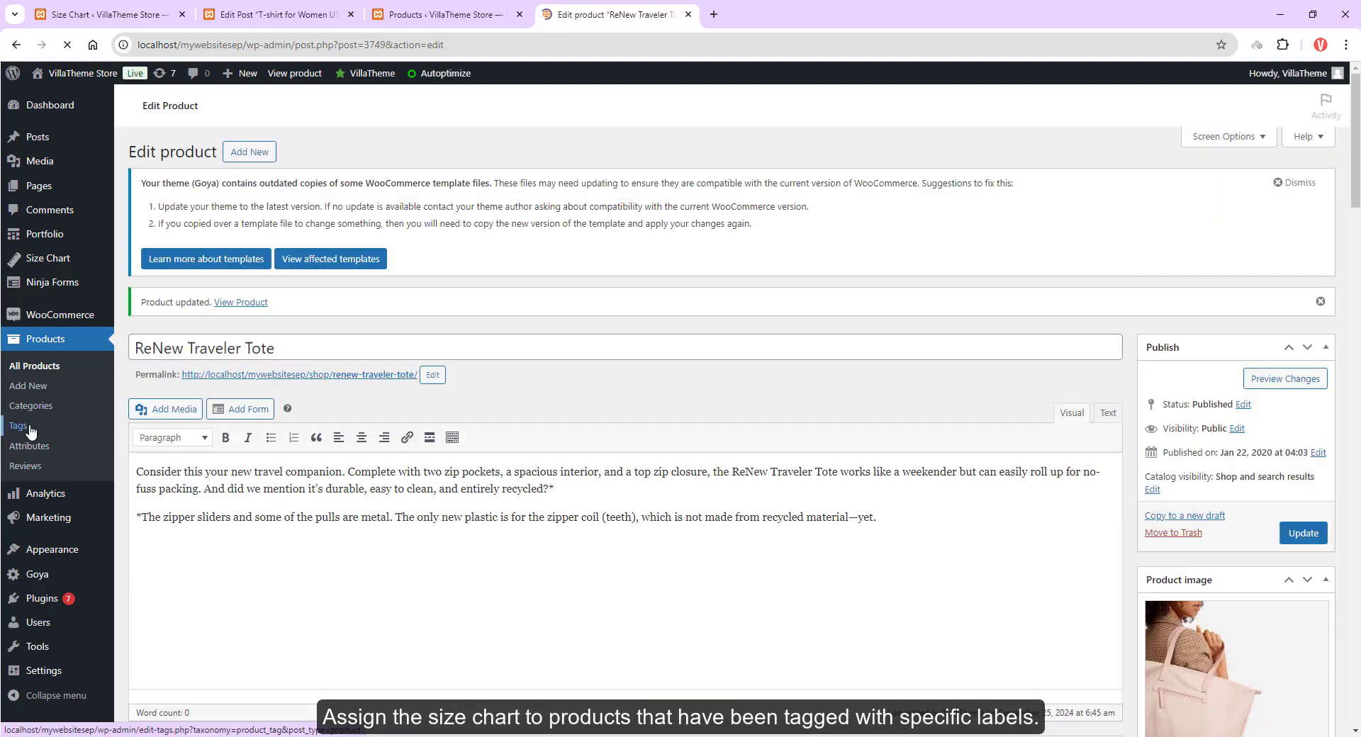
pyautogui.keyDown('ctrl'); pyautogui.keyDown('shift'); pyautogui.click(30, 431); pyautogui.keyUp('shift'); pyautogui.keyUp('ctrl')
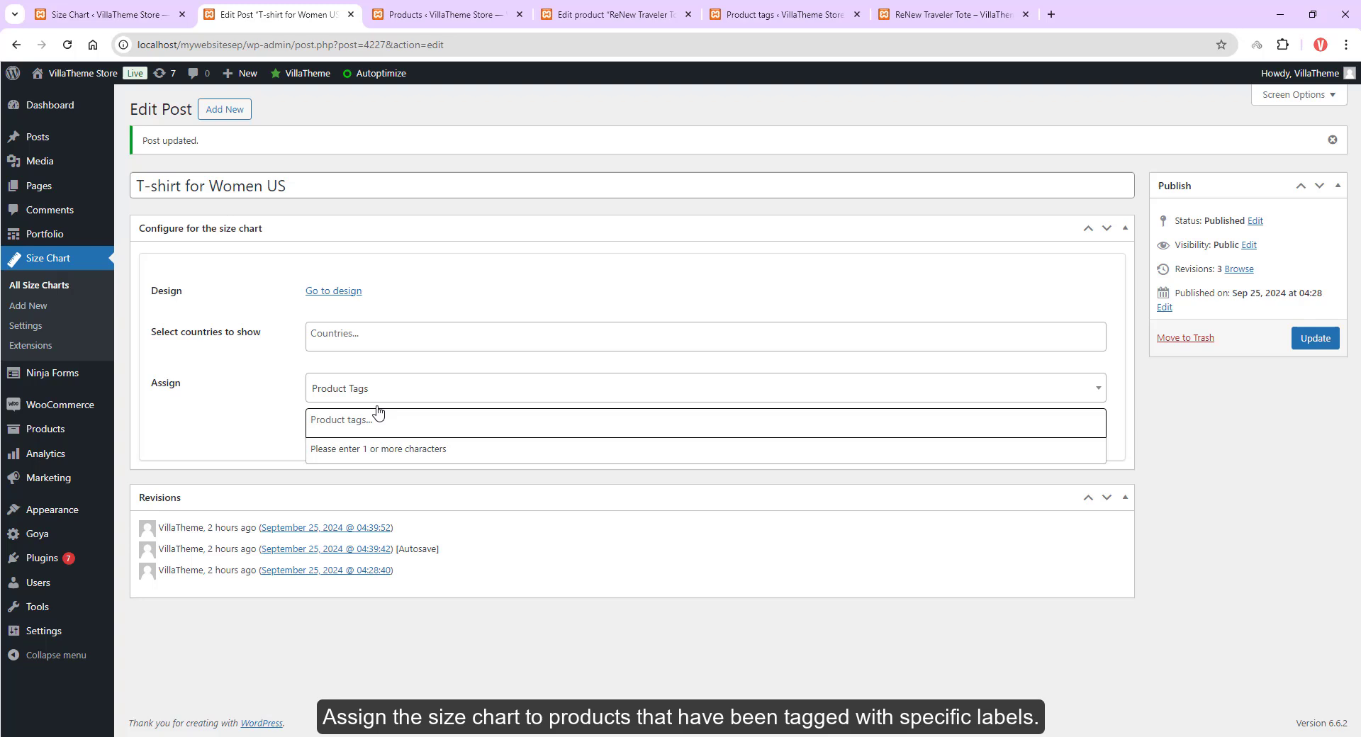
# - Assign the T-shirt for Women US size chart to products tagged Bag
pyautogui.write('bag')
pyautogui.click(377, 454)
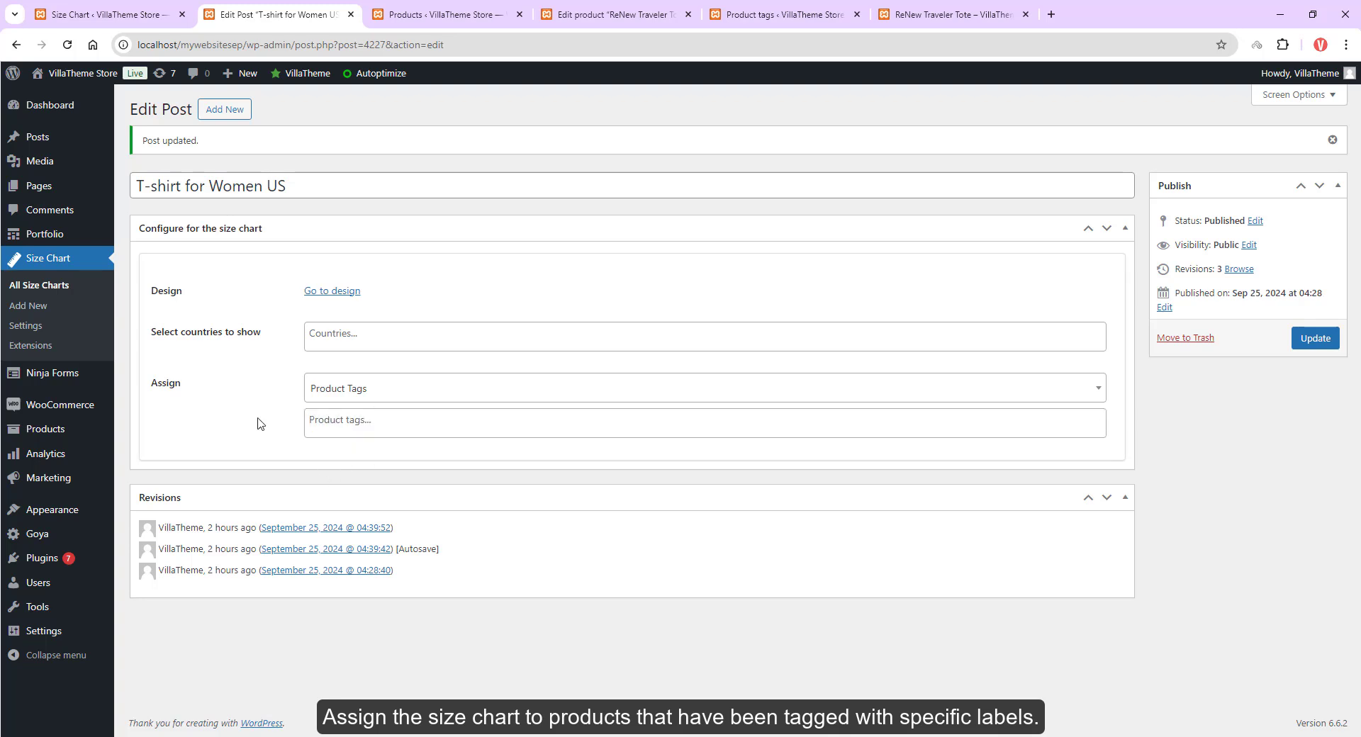
# - Change the size chart's assignment criterion to Product Shipping Class
pyautogui.click(337, 390)
pyautogui.click(347, 509)
pyautogui.click(312, 425)
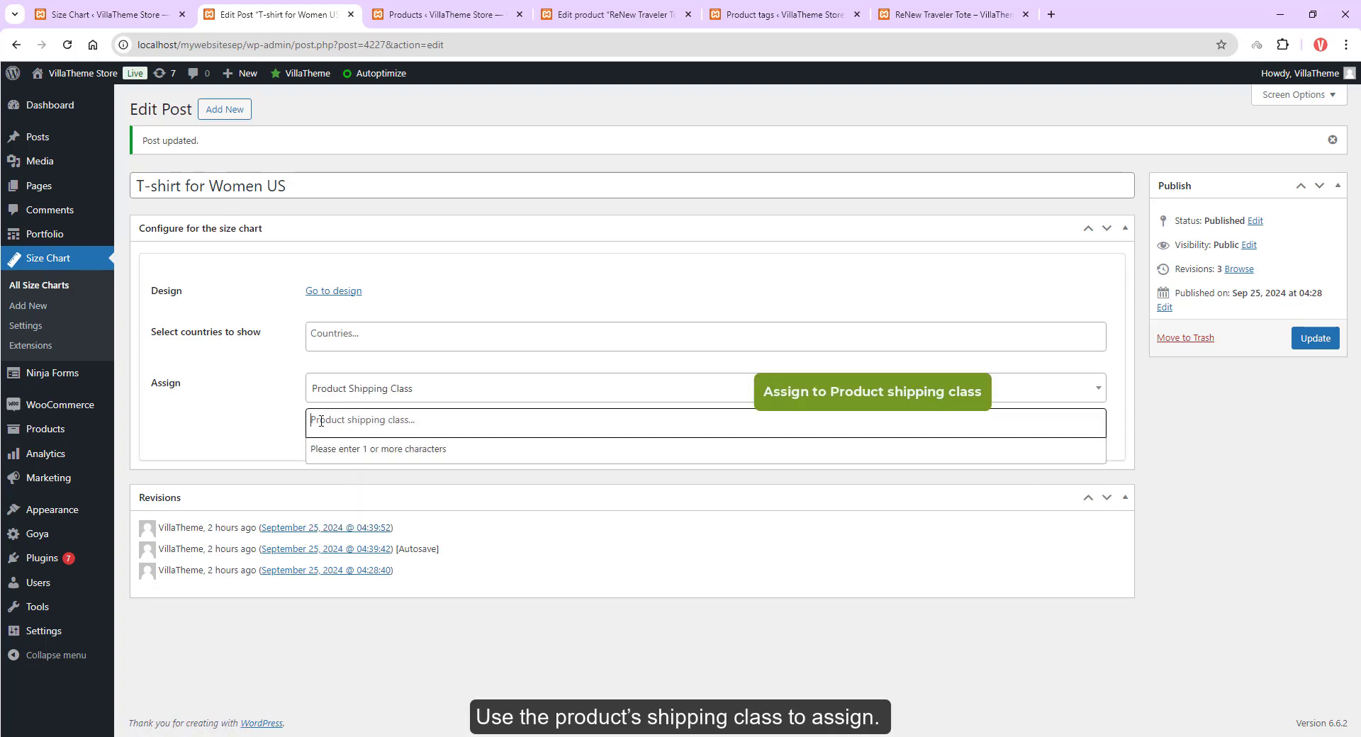
# - Open the WooCommerce shipping settings and review the available shipping classes
pyautogui.moveTo(71, 405)
pyautogui.middleClick(145, 495)
pyautogui.click(524, 4)
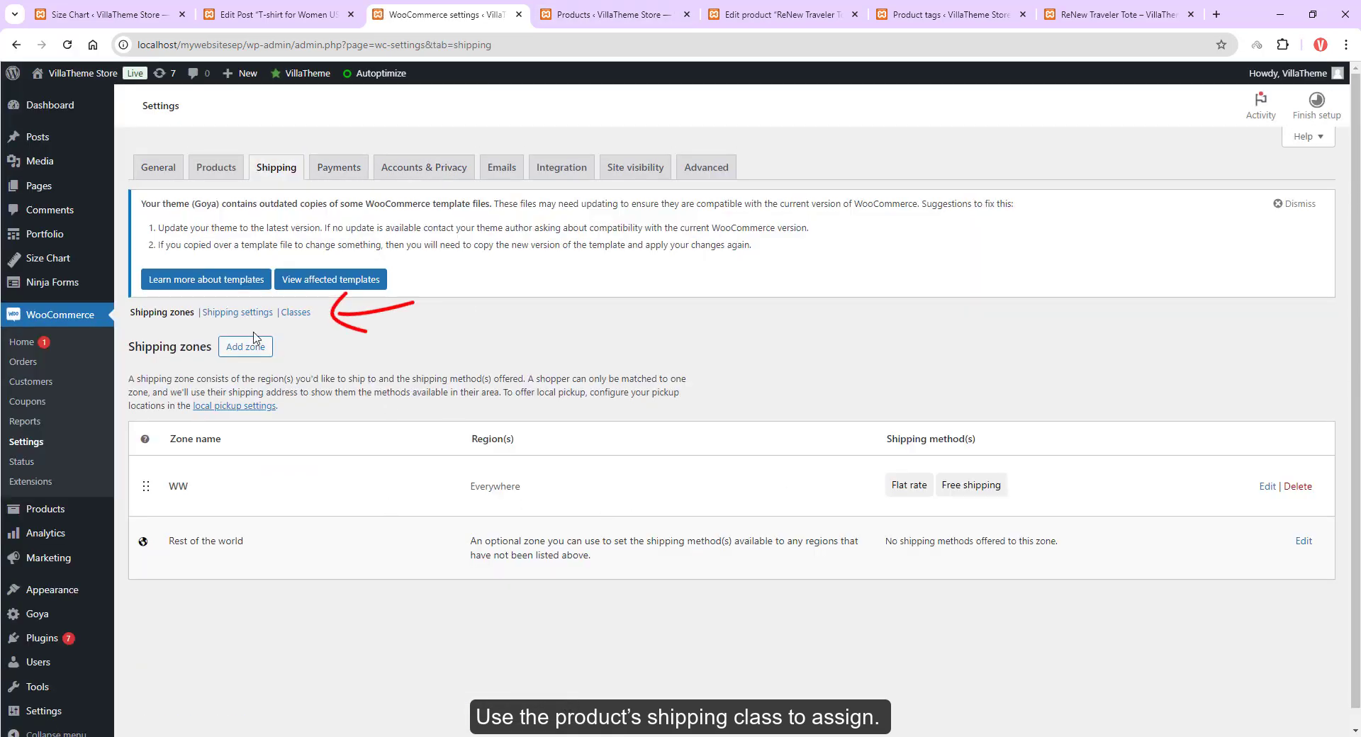
pyautogui.click(295, 313)
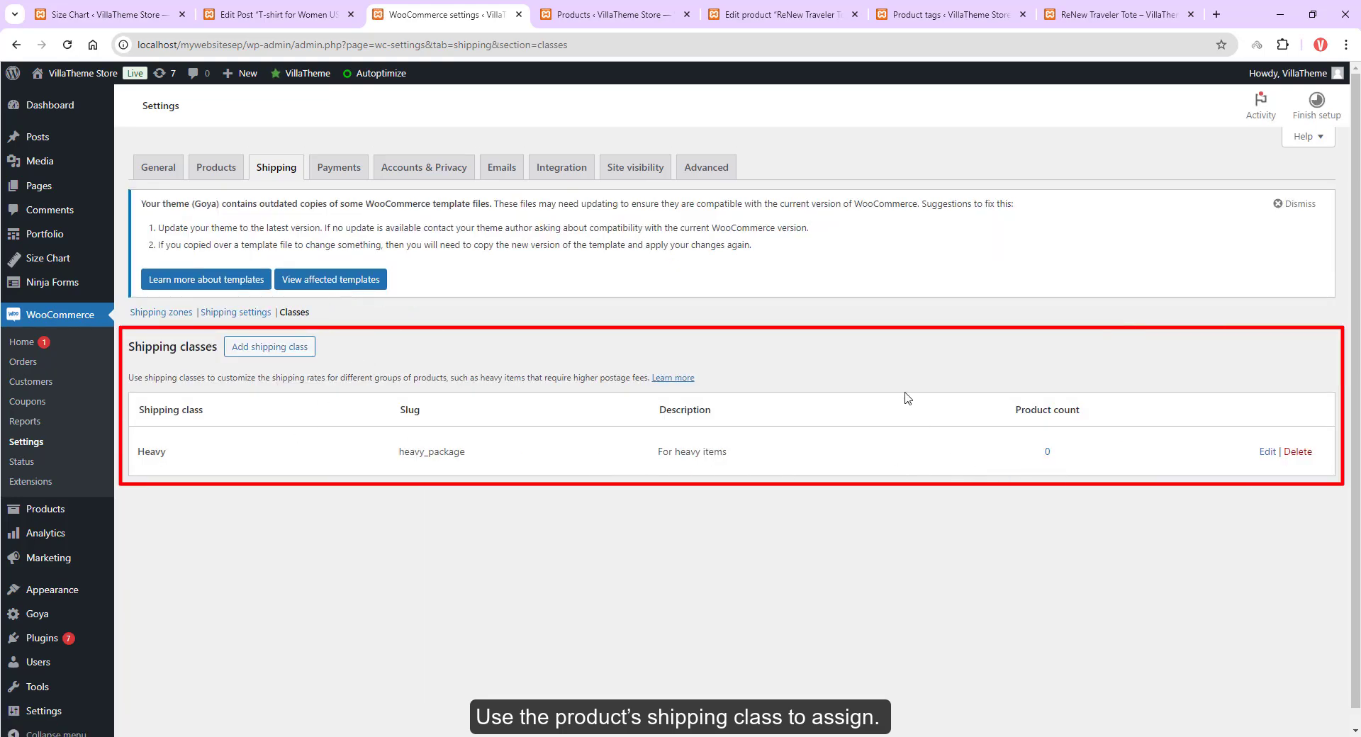
# - Set the shipping class of the ReNew Traveler Tote product to Heavy and update the product
pyautogui.click(780, 14)
pyautogui.moveTo(1356, 197); pyautogui.dragTo(1356, 282)
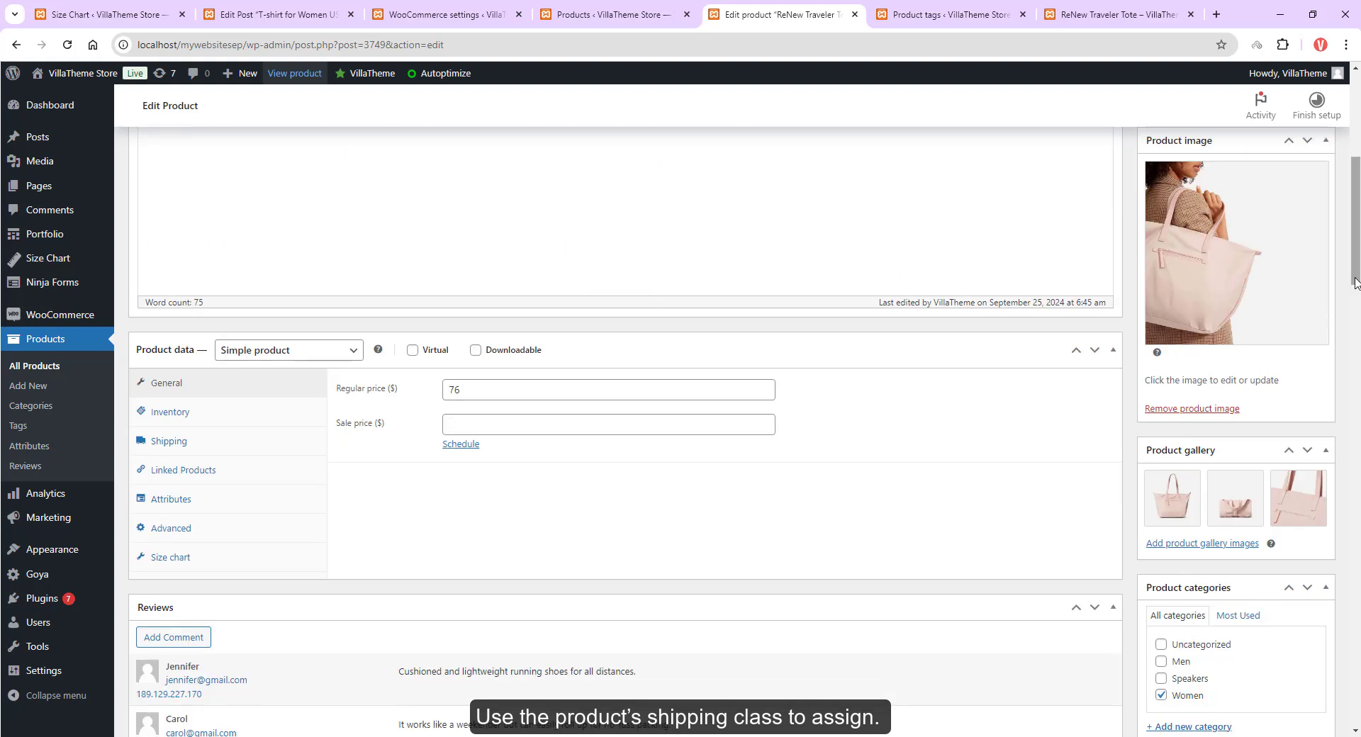
pyautogui.click(217, 446)
pyautogui.click(464, 466)
pyautogui.click(465, 513)
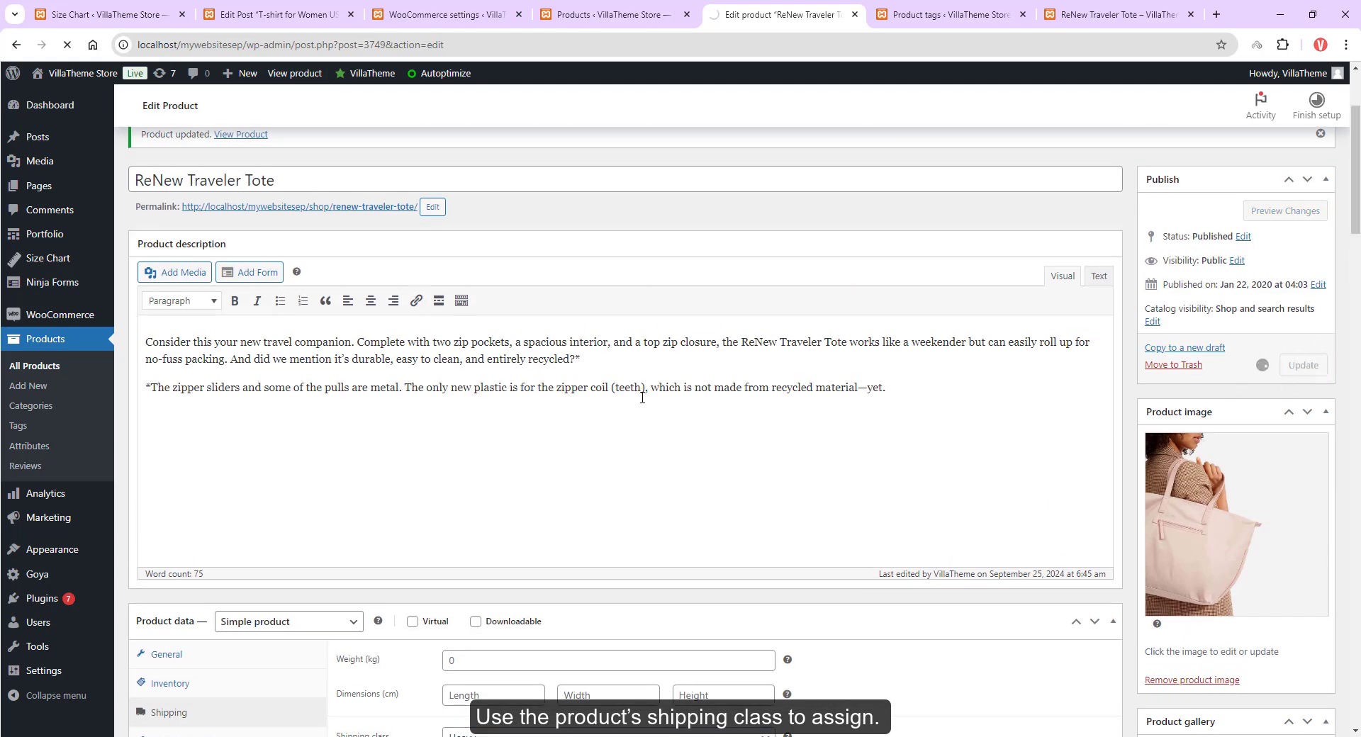
# - Return to the T-shirt for Women US size chart and assign it by Product Shipping Class, looking up the Heavy class
pyautogui.click(275, 14)
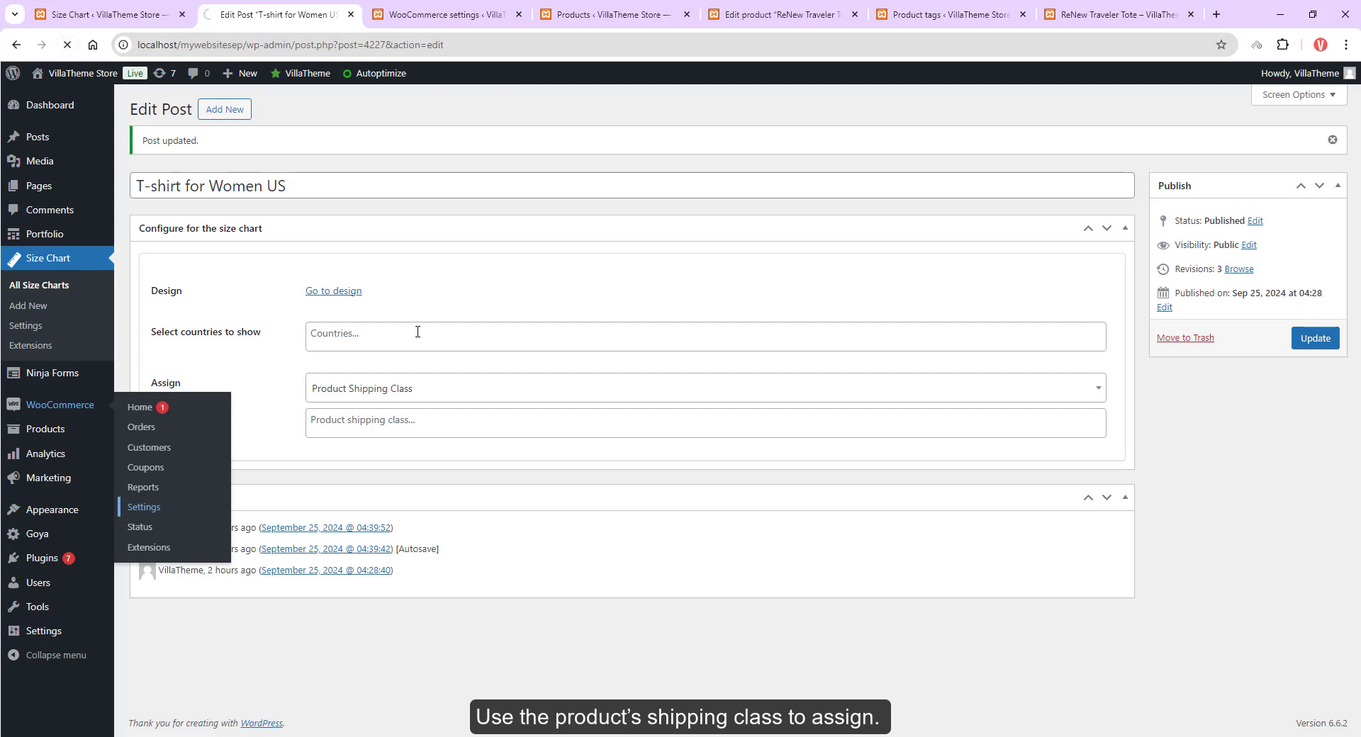
pyautogui.click(386, 347)
pyautogui.click(358, 496)
pyautogui.click(379, 376)
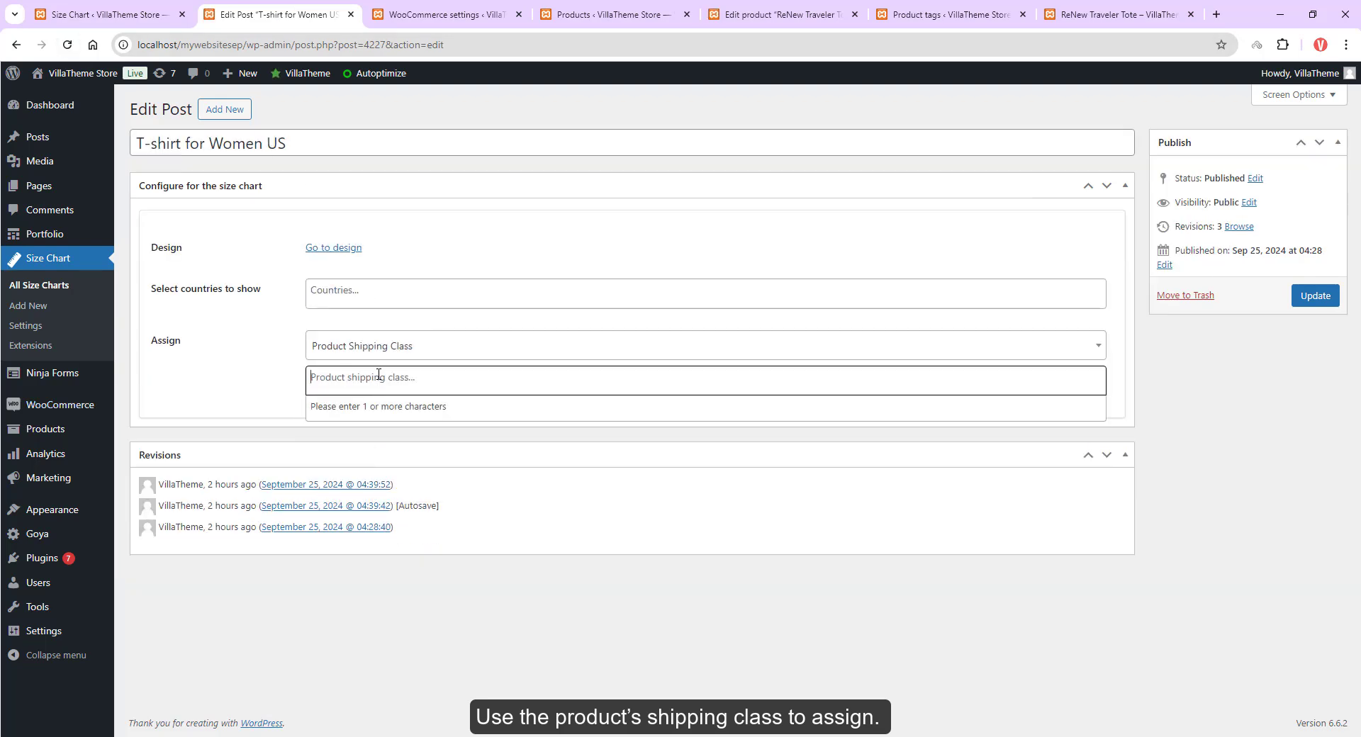
pyautogui.write('hea')
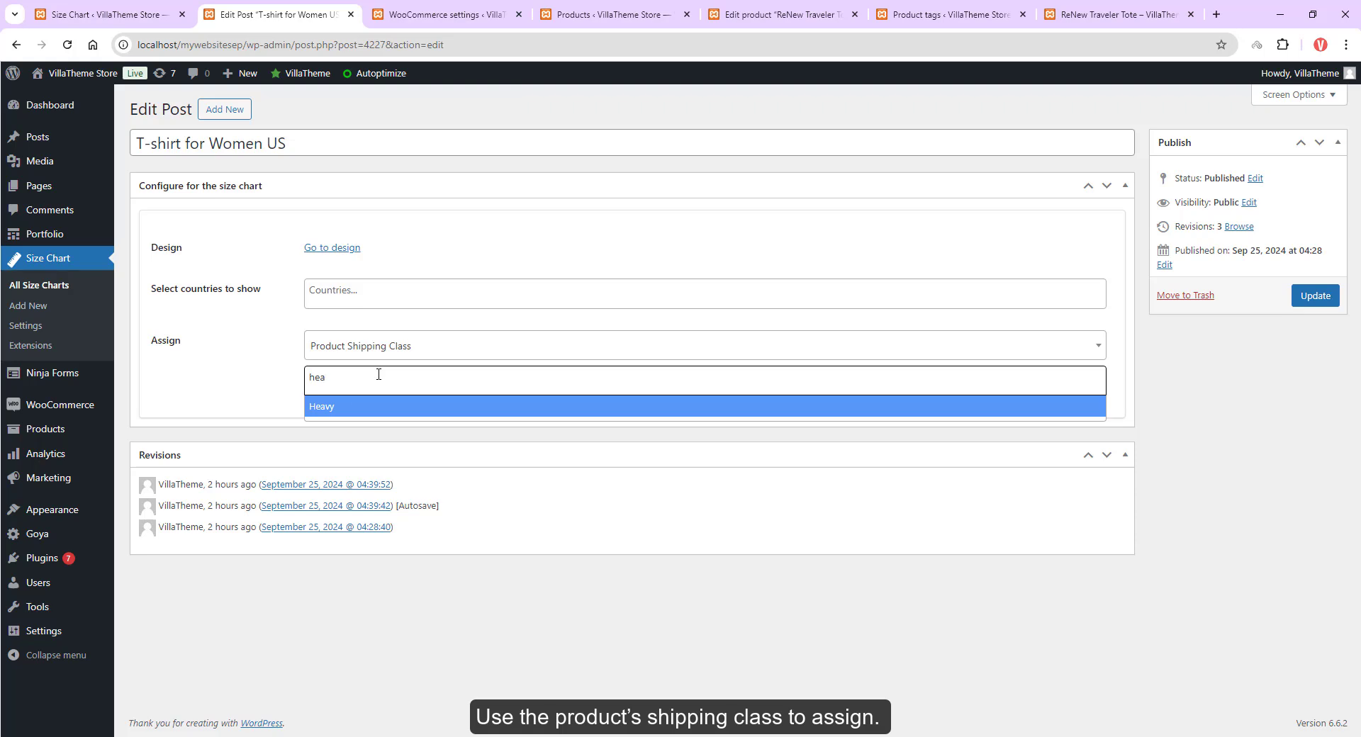
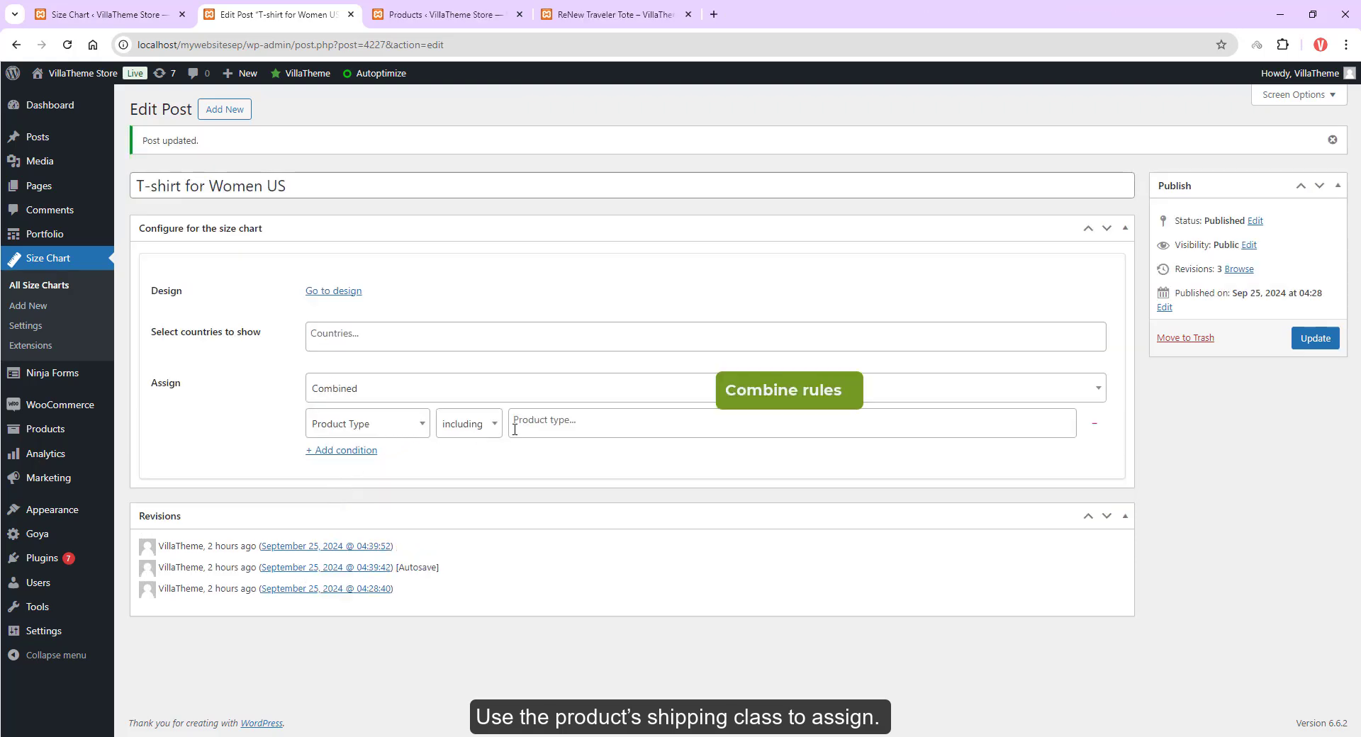
# - Set the first Combined rule of the size chart to Product Type including simple
pyautogui.write('sime')
pyautogui.press('BackSpace')
pyautogui.write('p')
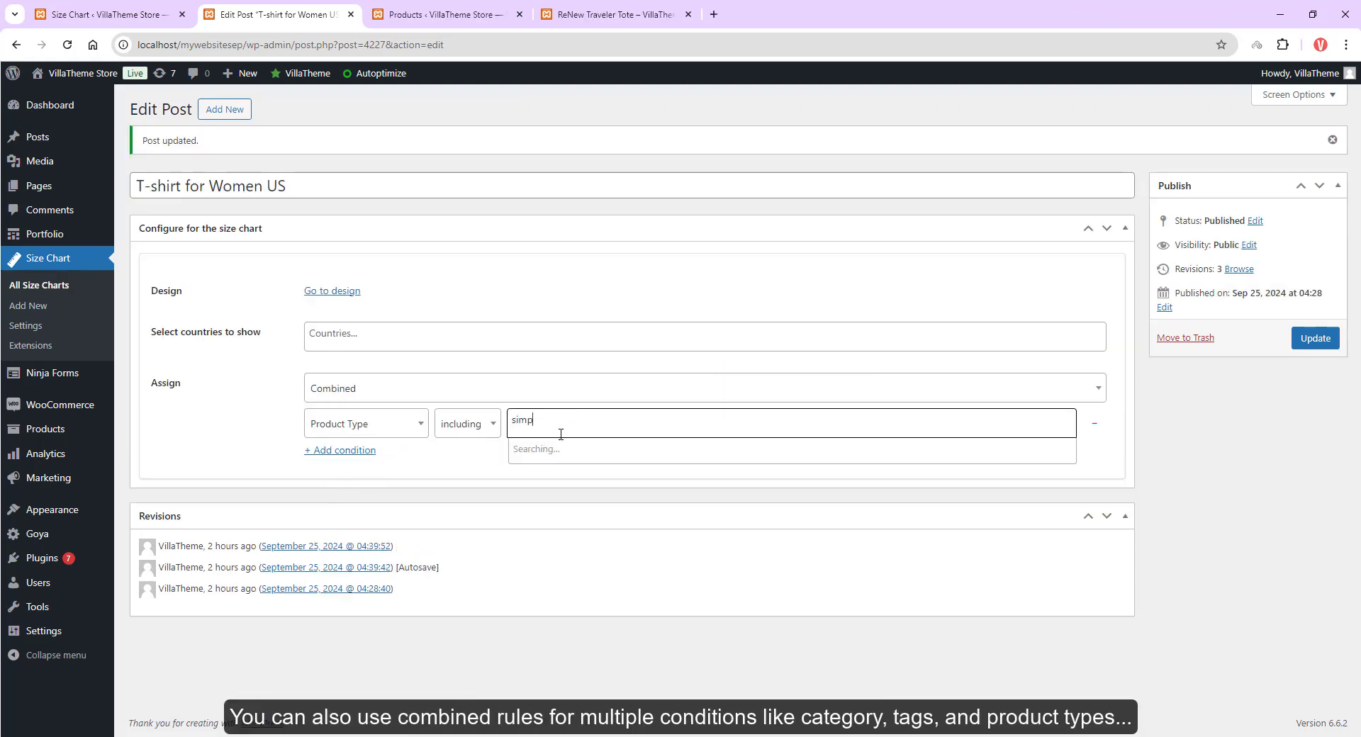
pyautogui.click(552, 448)
# - Add a second condition to the Combined assignment: Product Categories including Women
pyautogui.click(358, 450)
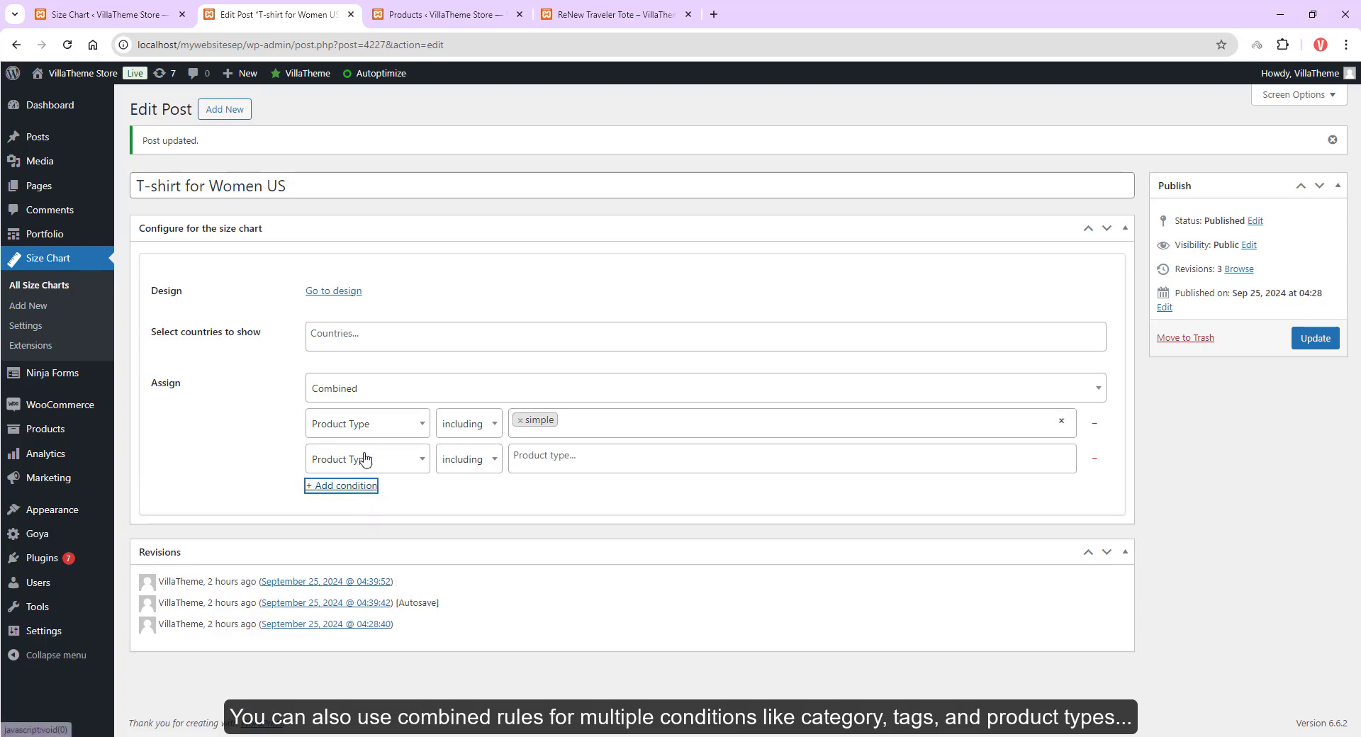
pyautogui.click(405, 467)
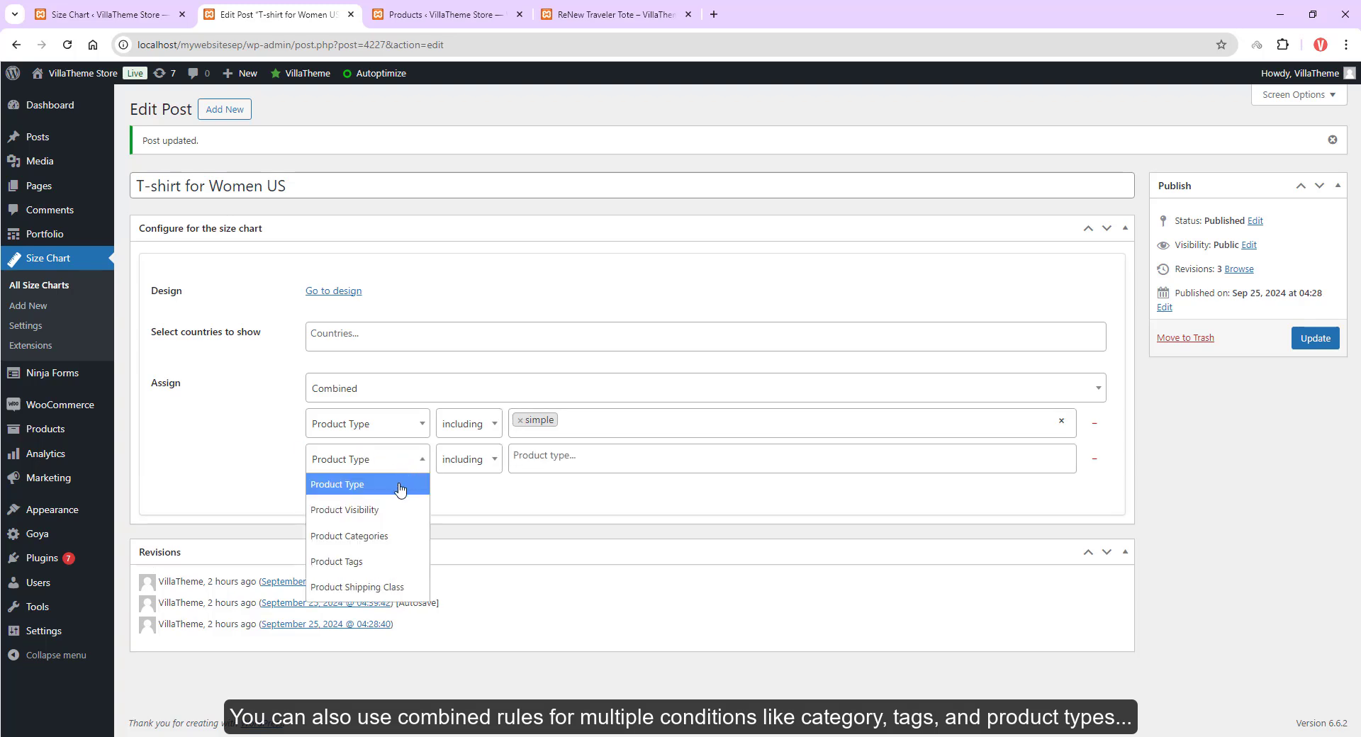
pyautogui.click(397, 536)
pyautogui.click(546, 462)
pyautogui.write('women')
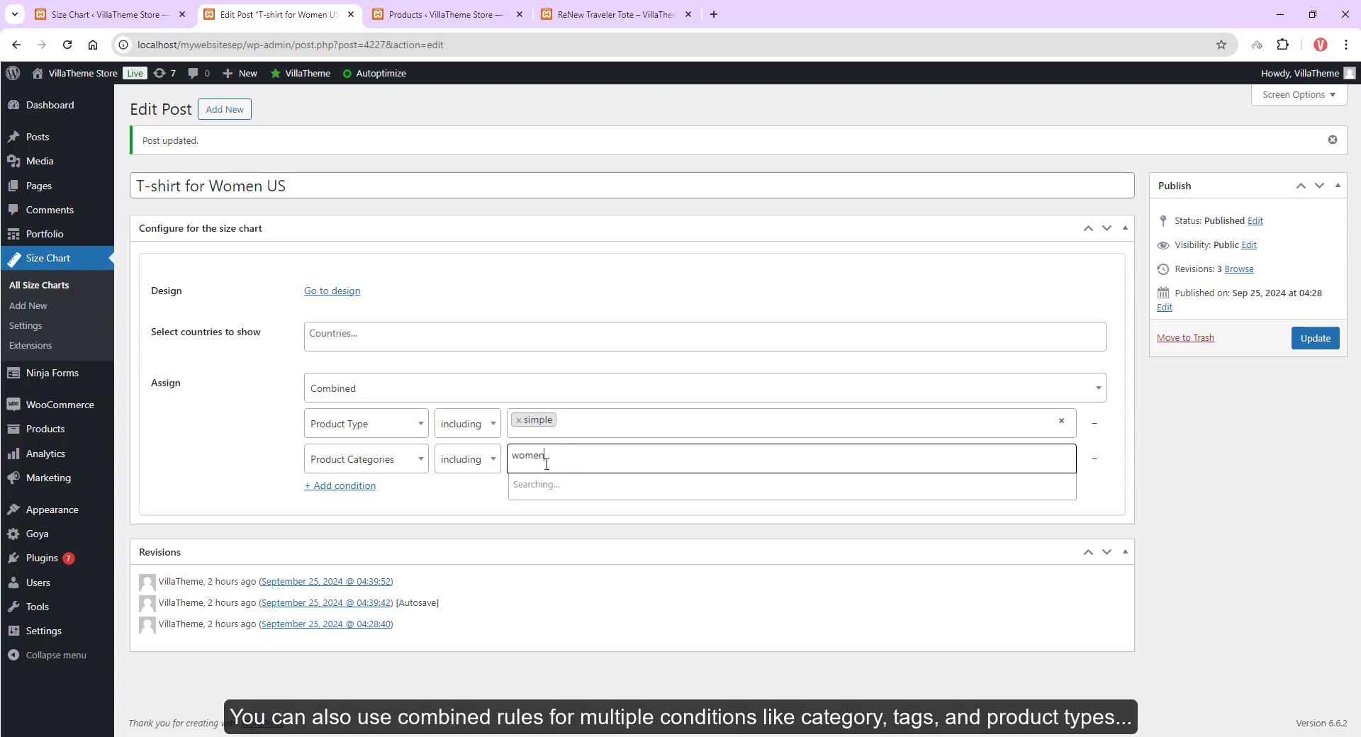
pyautogui.click(537, 486)
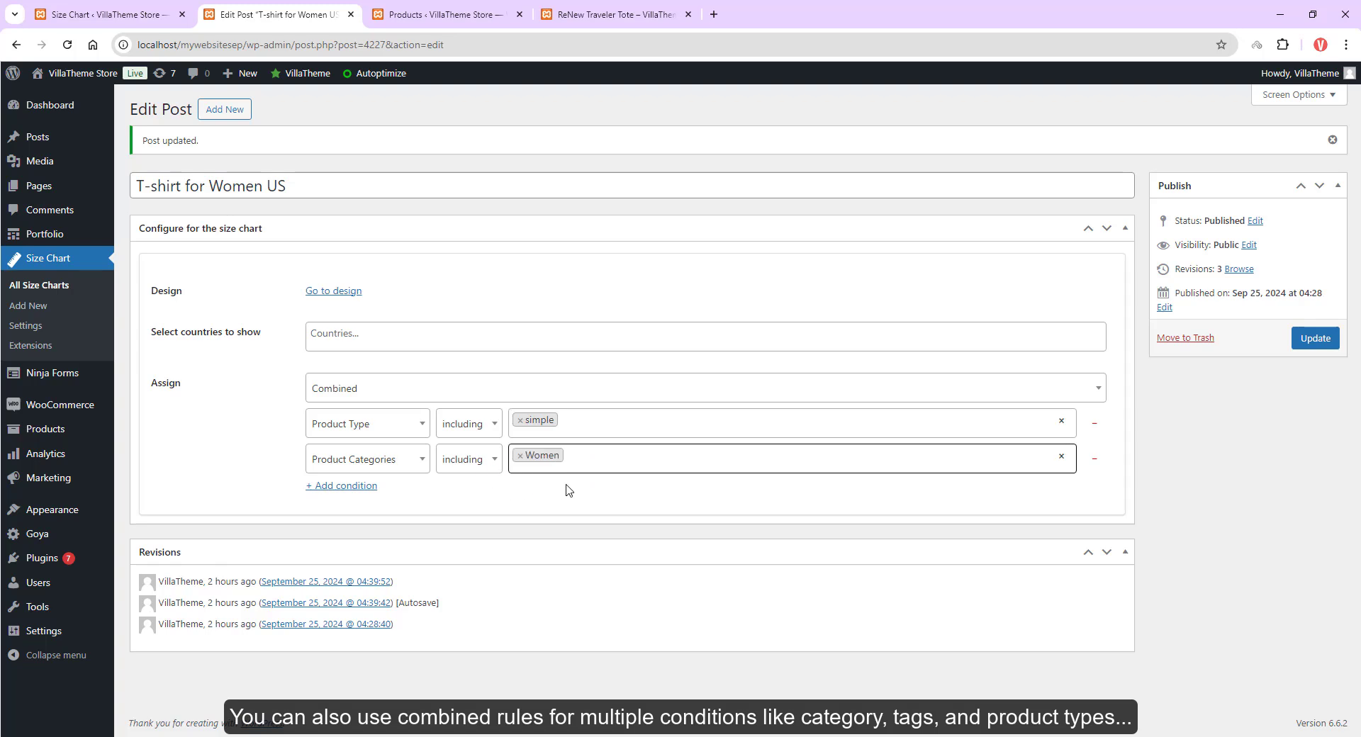
pyautogui.click(352, 391)
pyautogui.scroll(-2, 352, 486)
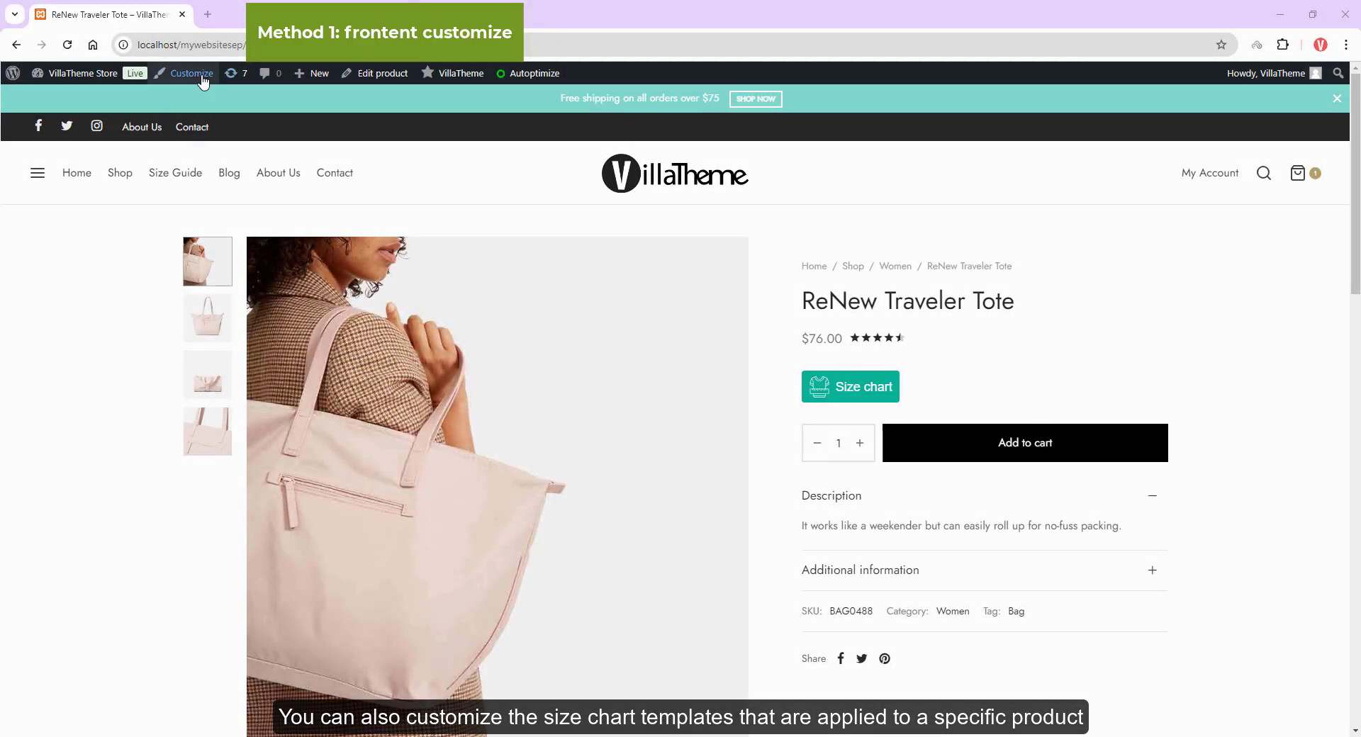
# - Customize the ReNew Traveler Tote product page and open the size chart selection in the WooCommerce Size Chart Design settings
pyautogui.click(197, 78)
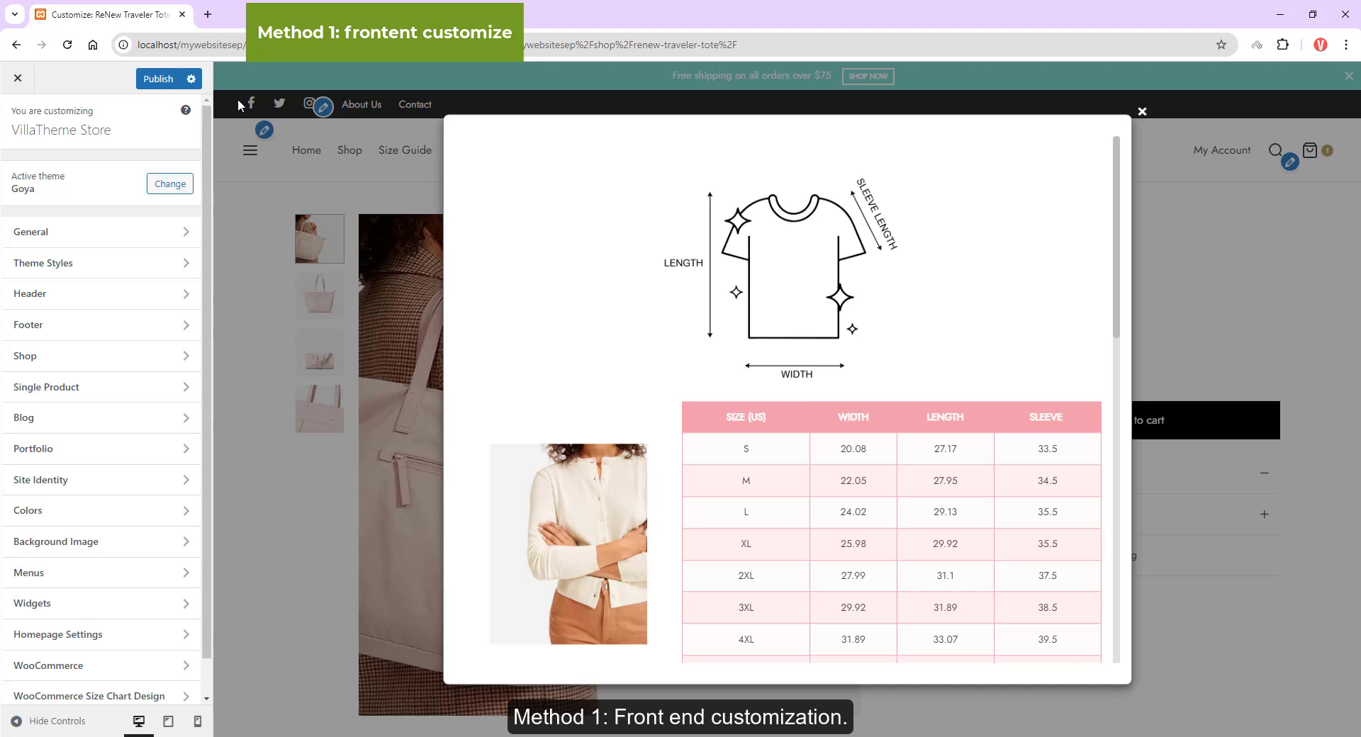
pyautogui.scroll(-1, 106, 624)
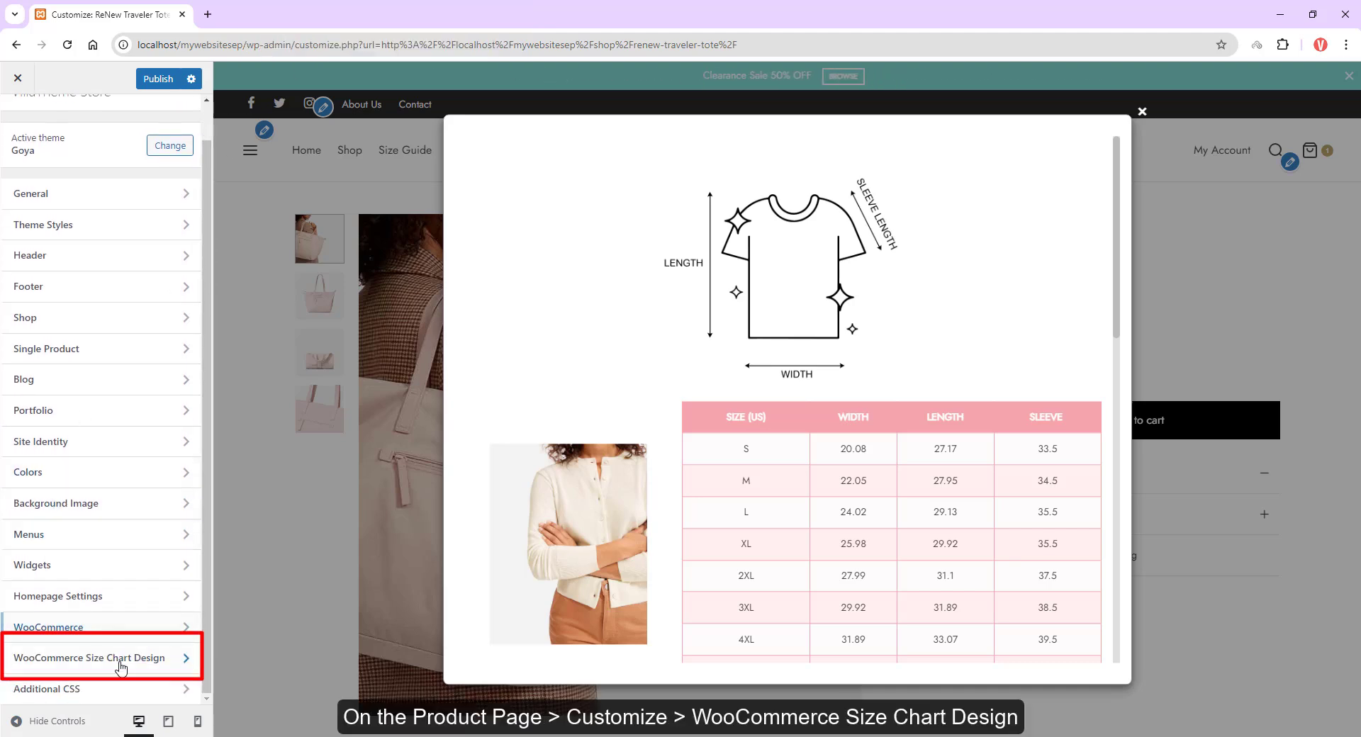
pyautogui.click(120, 659)
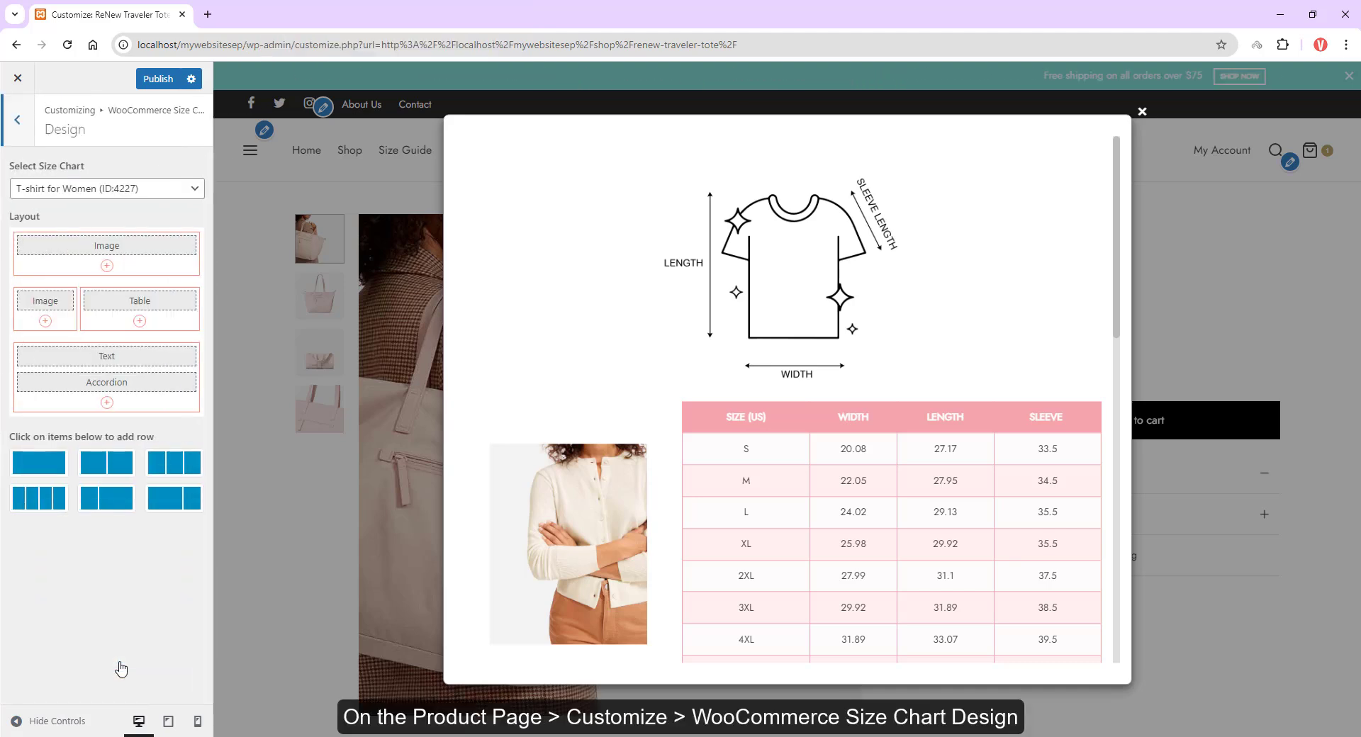
pyautogui.click(168, 189)
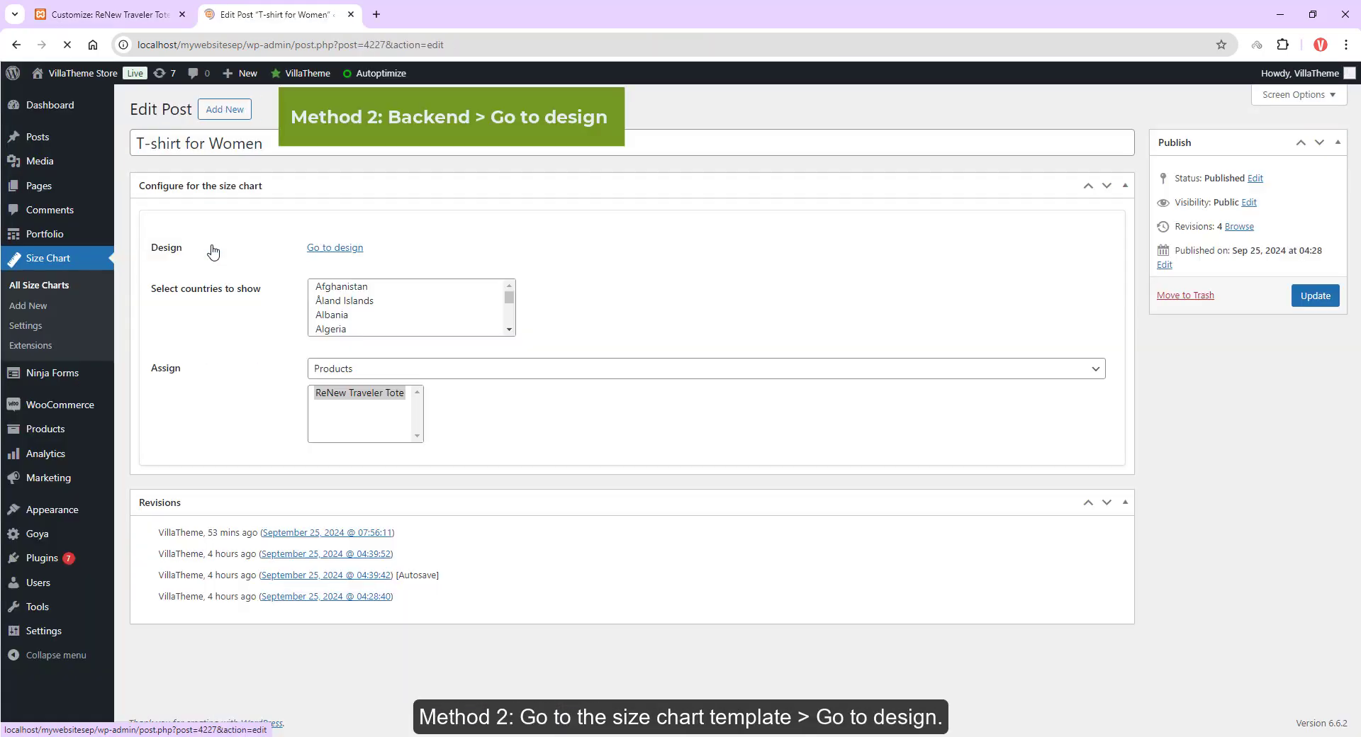
# - Open the design editor for the T-shirt for Women size chart from its backend edit page
pyautogui.click(347, 249)
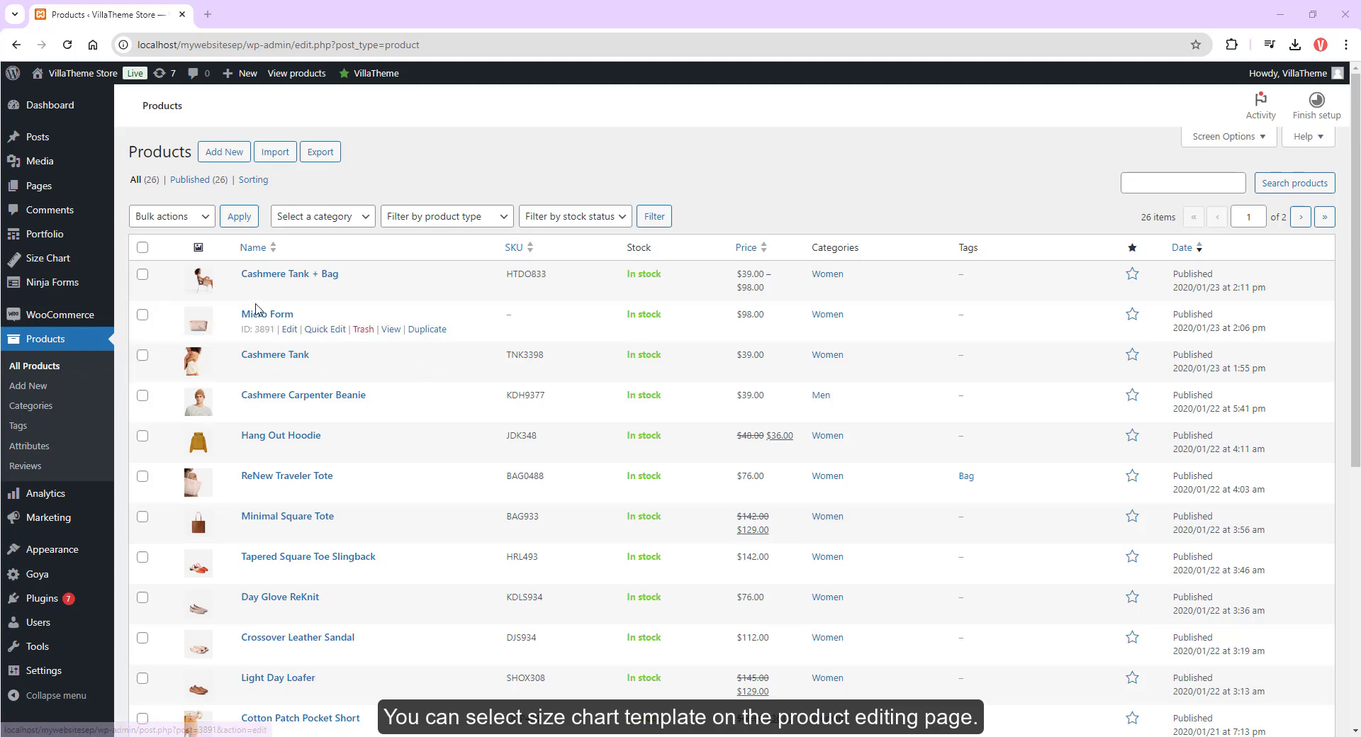
# - Open the Micro Form product for editing and show its product-level size chart settings
pyautogui.click(290, 331)
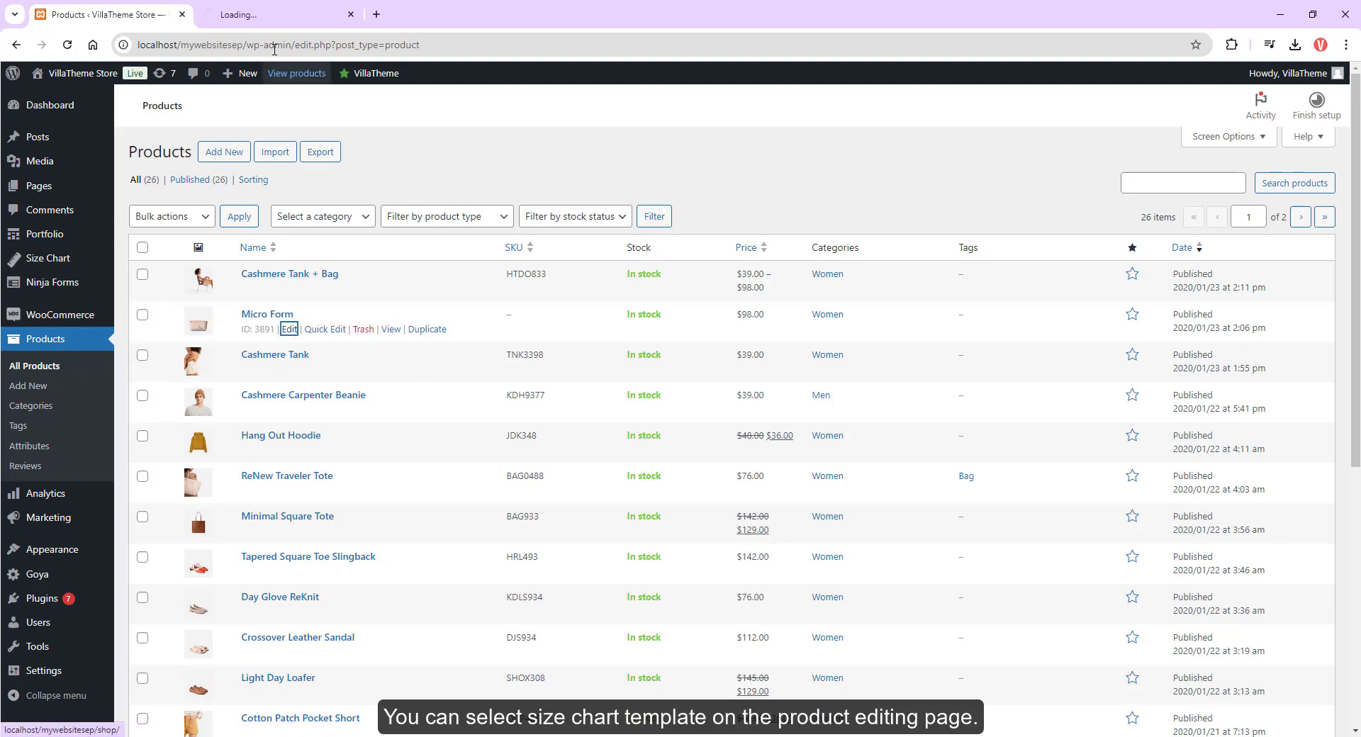
pyautogui.click(277, 23)
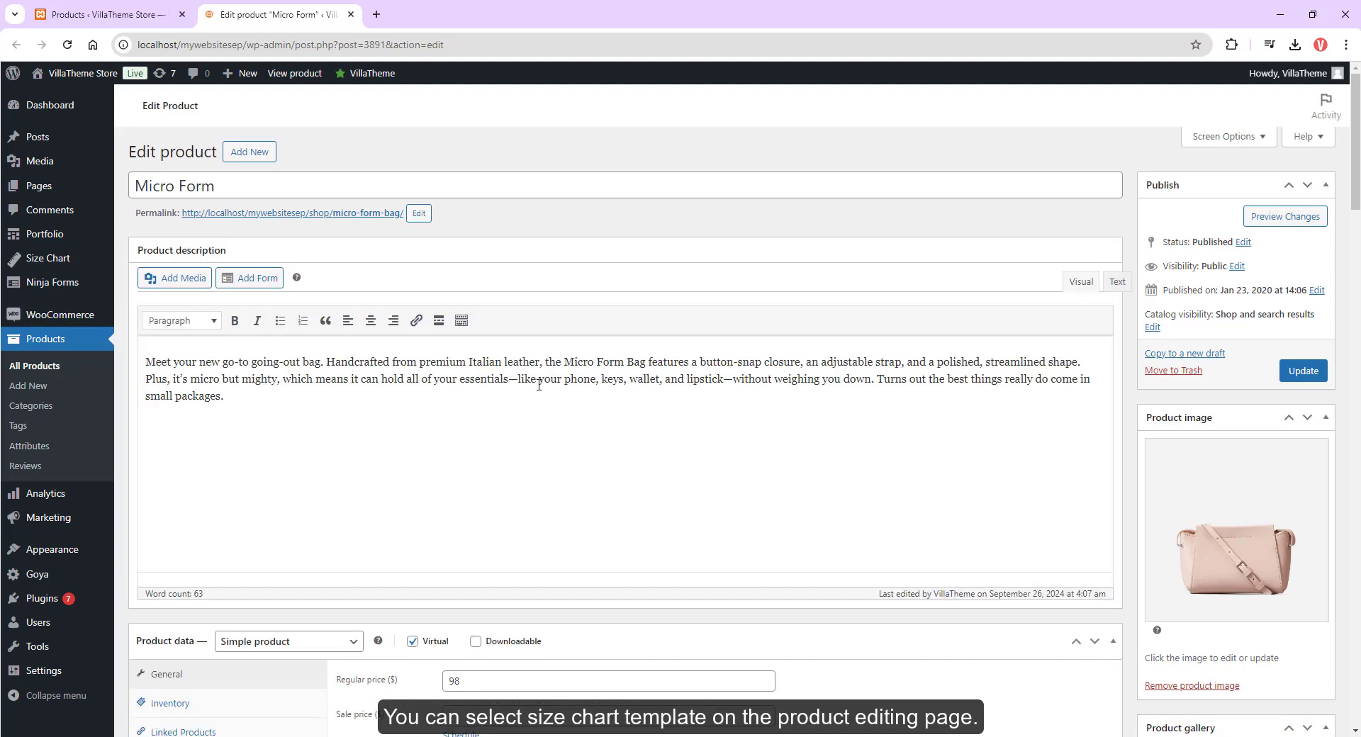
pyautogui.scroll(-3, 538, 385)
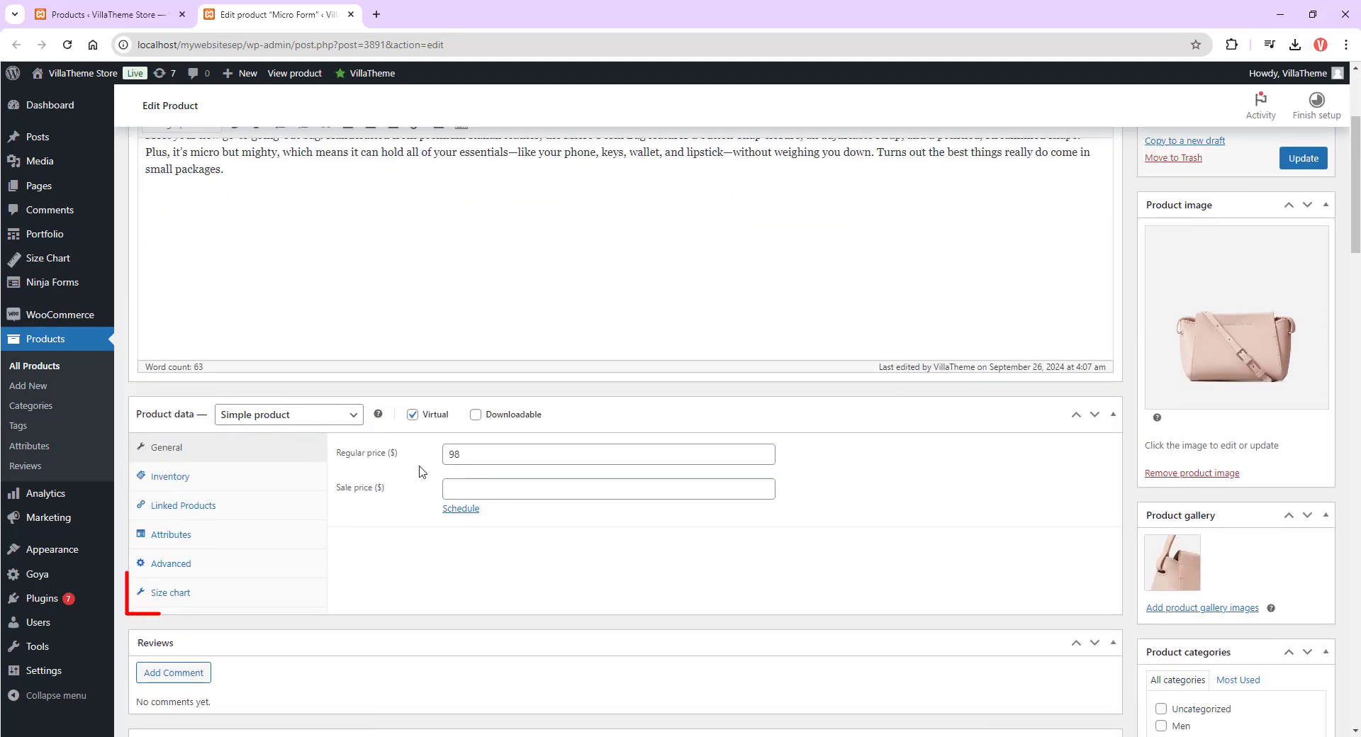
pyautogui.click(171, 593)
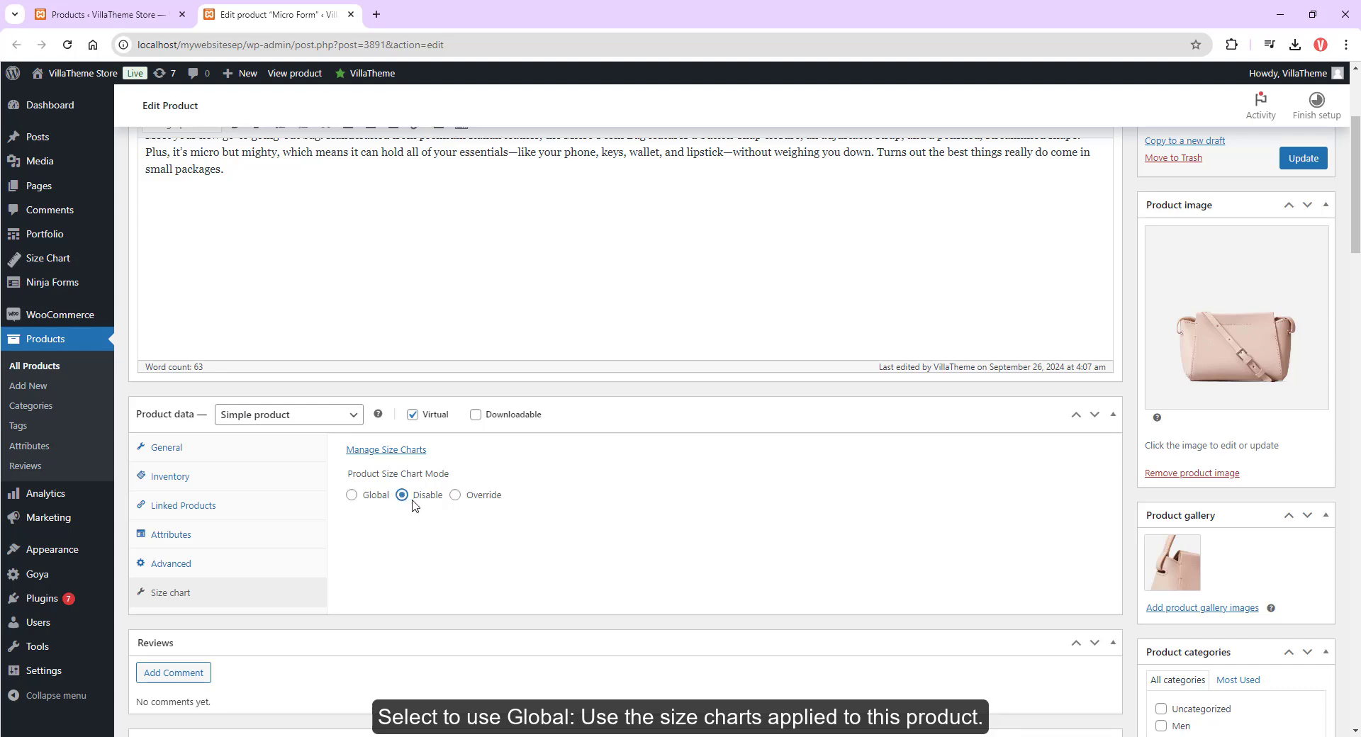
# - Override the Micro Form product's size chart with Women's Bag Size Chart and open the size chart management page
pyautogui.scroll(-1, 451, 505)
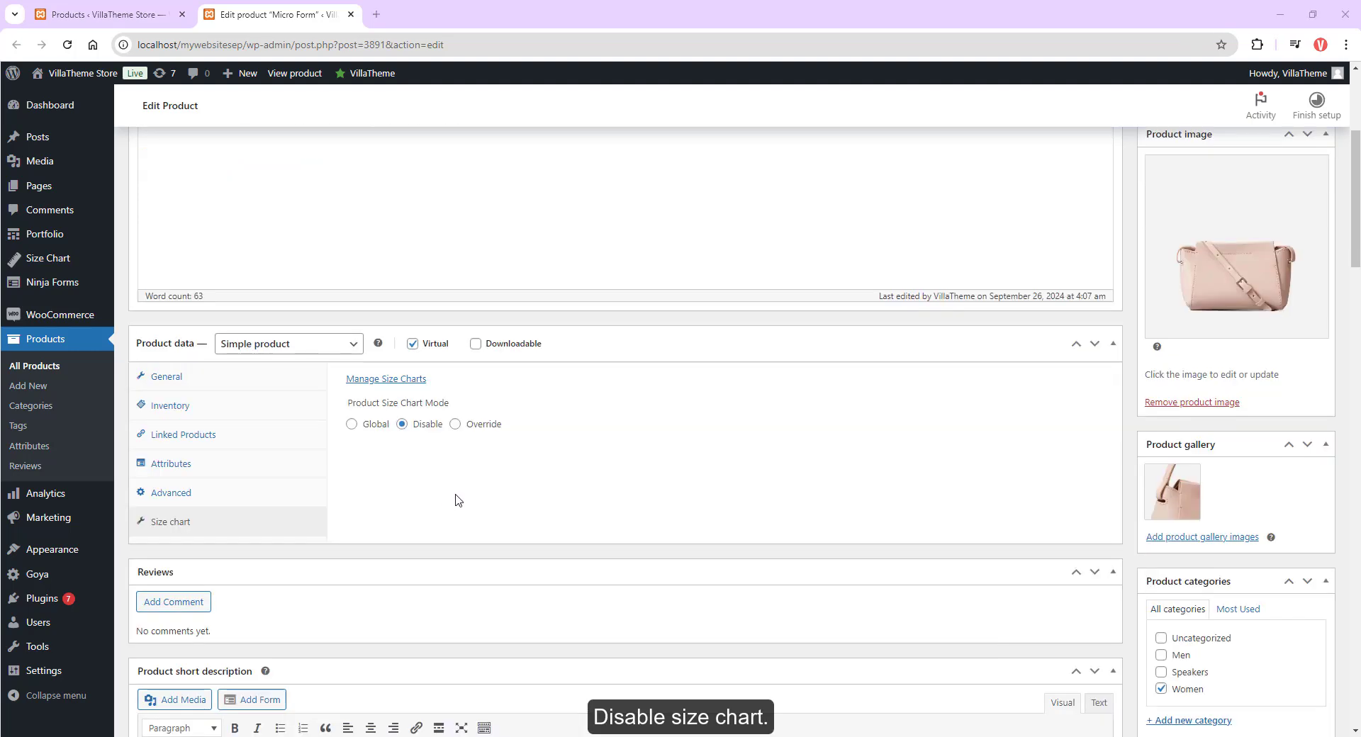
pyautogui.click(455, 425)
pyautogui.click(424, 457)
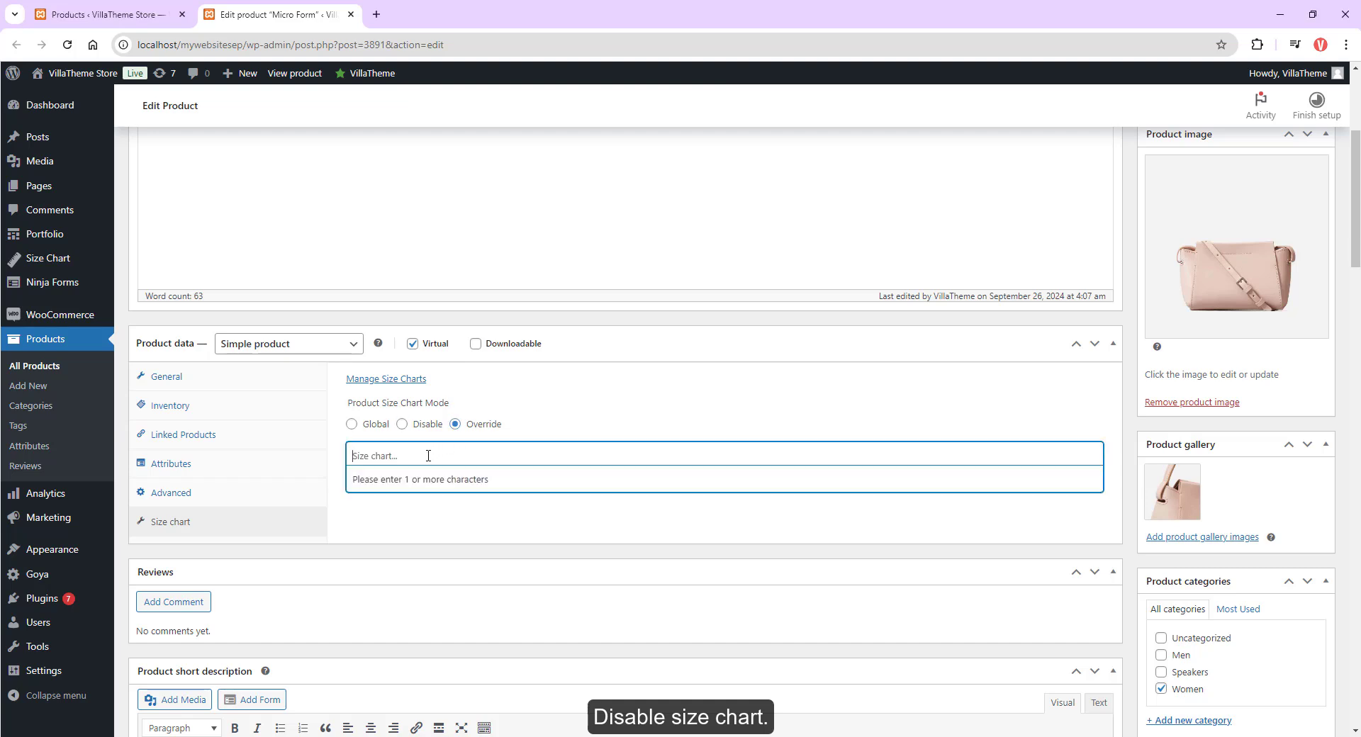
pyautogui.write('women')
pyautogui.click(459, 482)
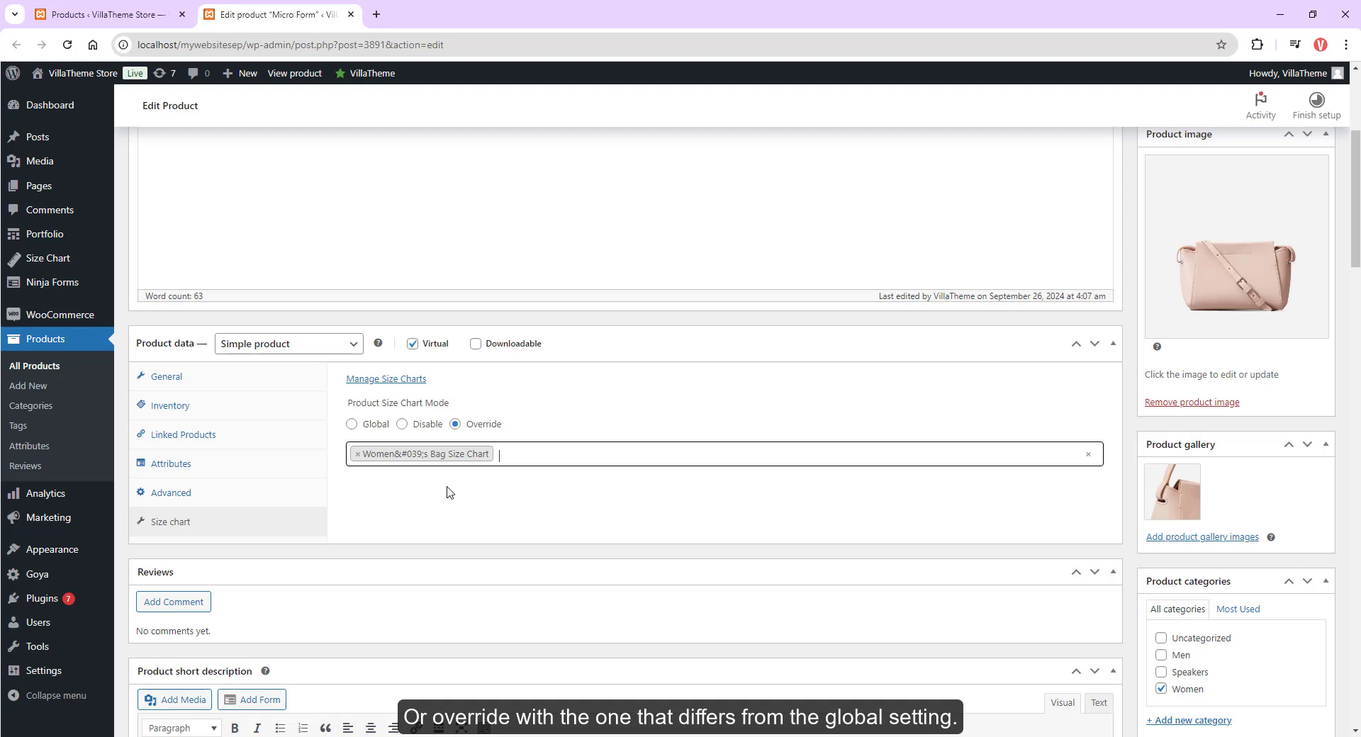
pyautogui.click(411, 379)
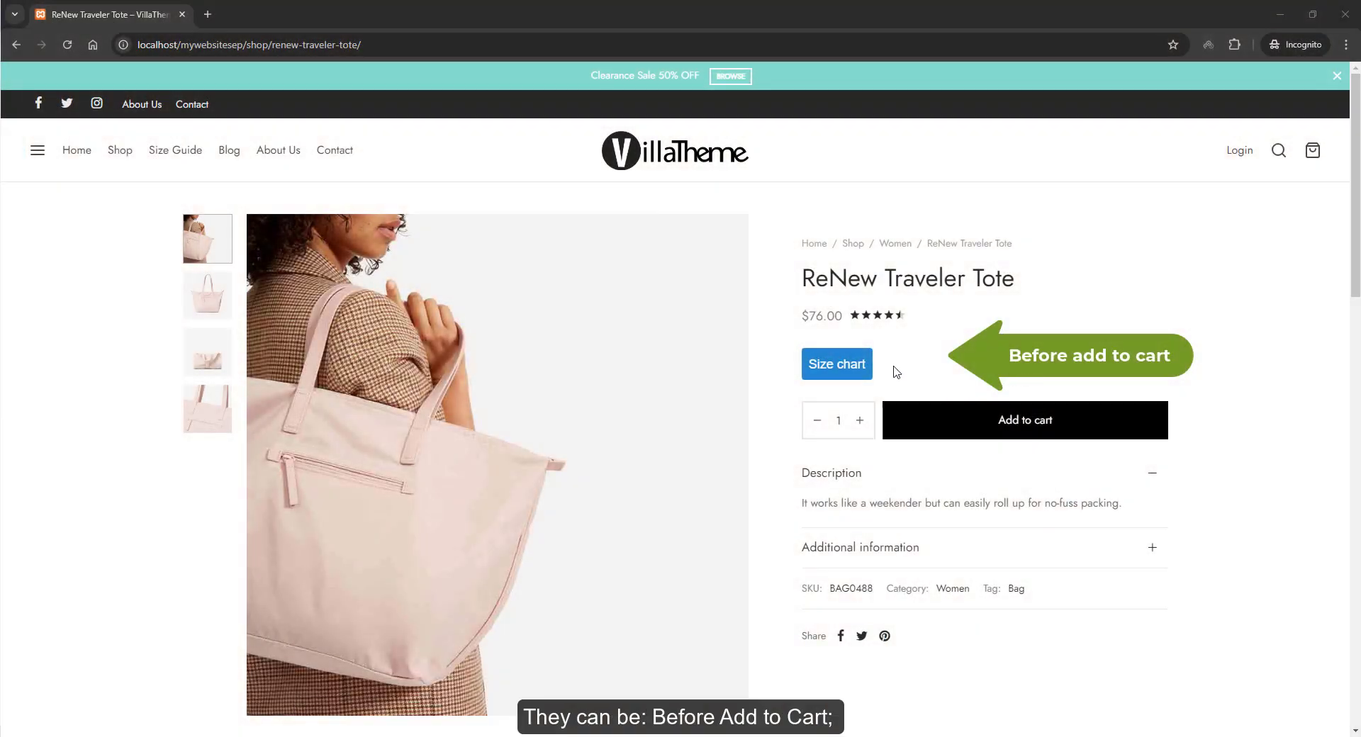
# - View the size chart shown before add to cart on the ReNew Traveler Tote store page and close it
pyautogui.click(828, 364)
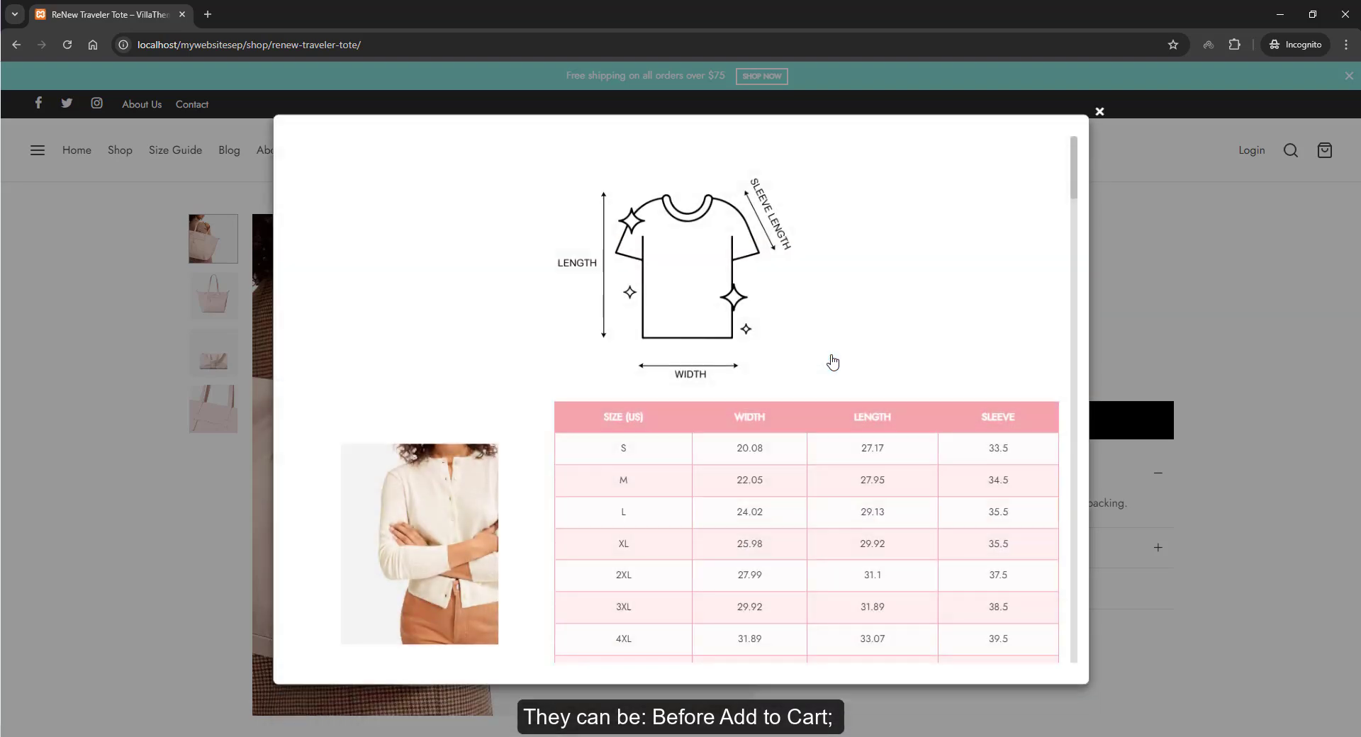
pyautogui.scroll(-1, 833, 362)
pyautogui.scroll(1, 1025, 375)
pyautogui.click(1133, 372)
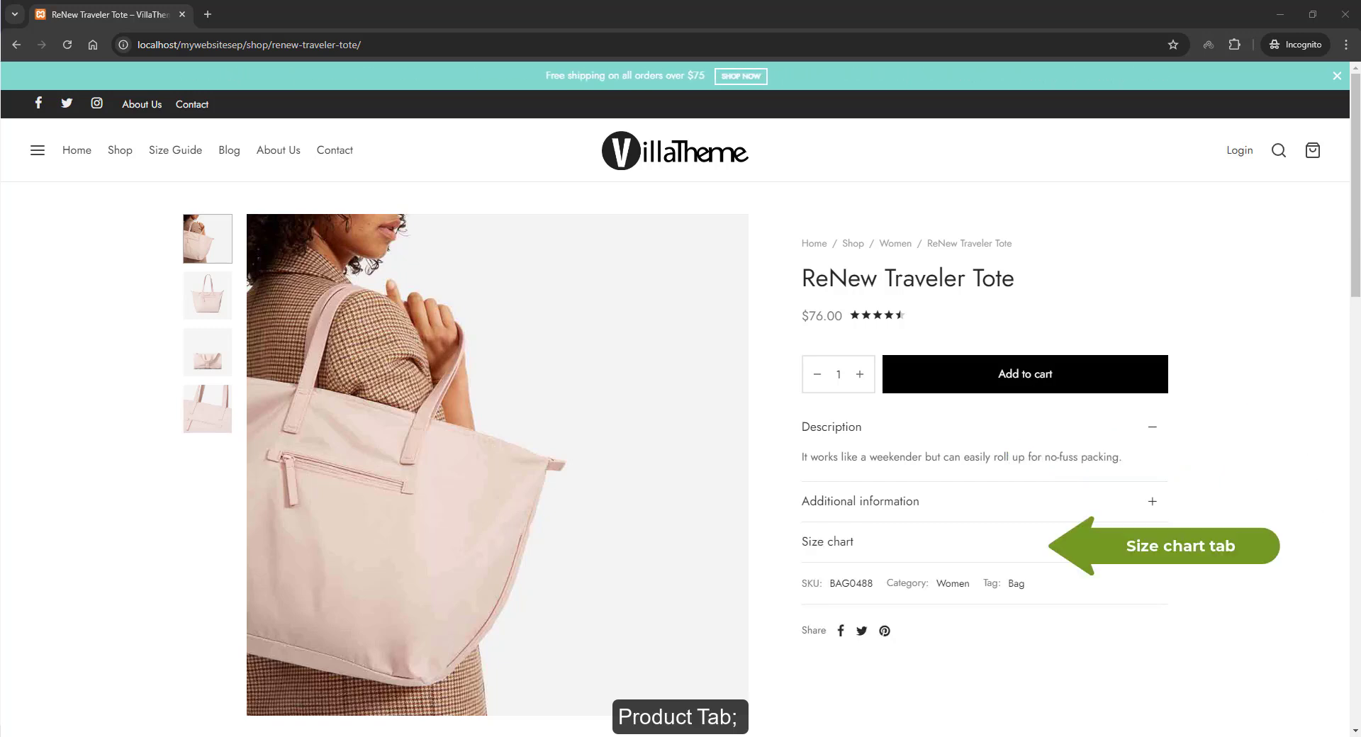
# - Examine the size chart in the product tab and description placements on the ReNew Traveler Tote and Tapered Square Toe Slingback pages
pyautogui.click(831, 543)
pyautogui.scroll(-2, 834, 552)
pyautogui.scroll(-5, 834, 552)
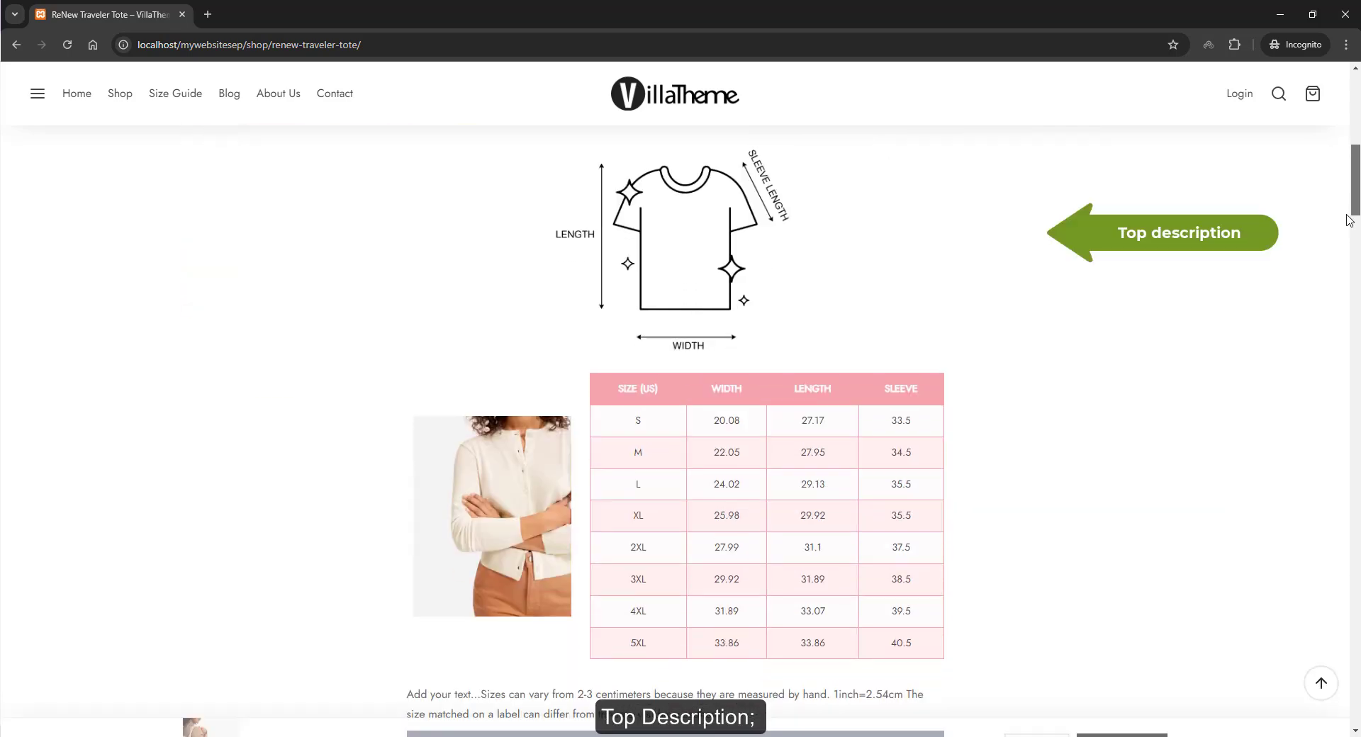
pyautogui.scroll(-6, 1349, 268)
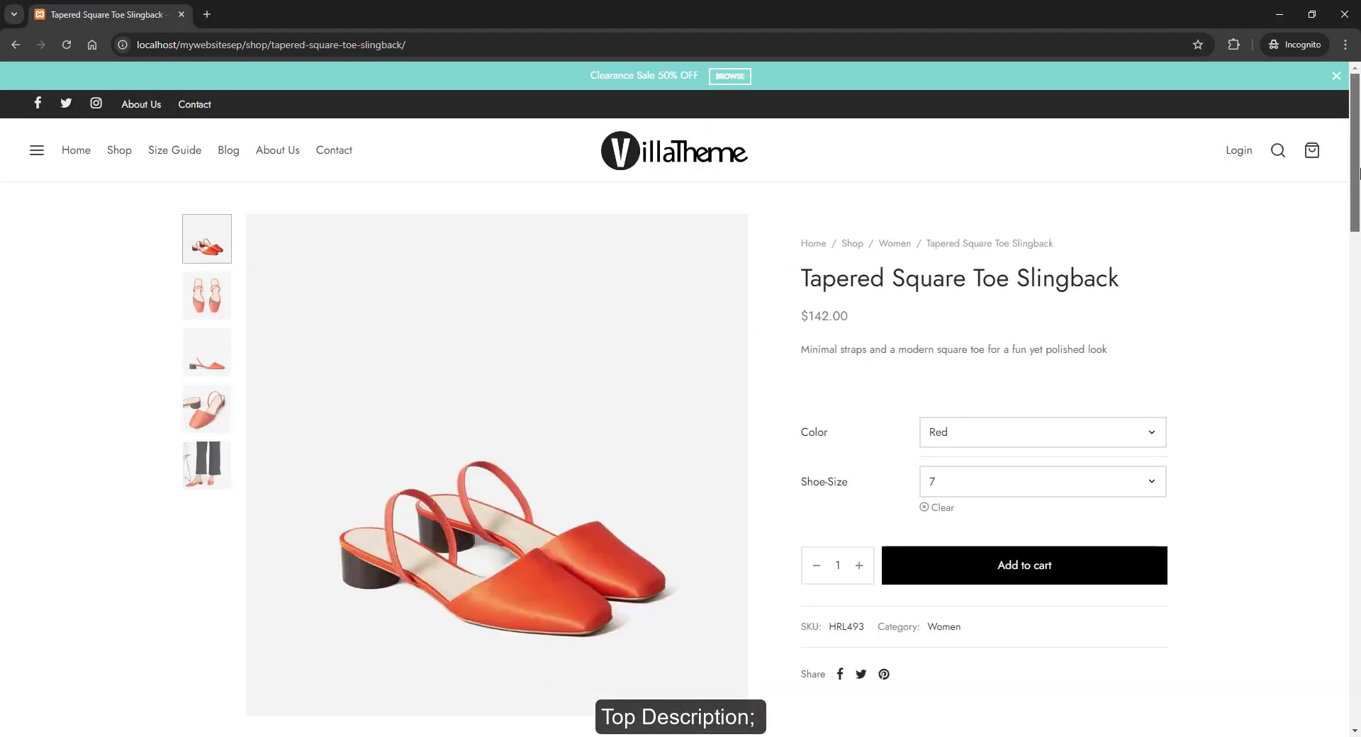
pyautogui.moveTo(1358, 172); pyautogui.dragTo(1359, 322)
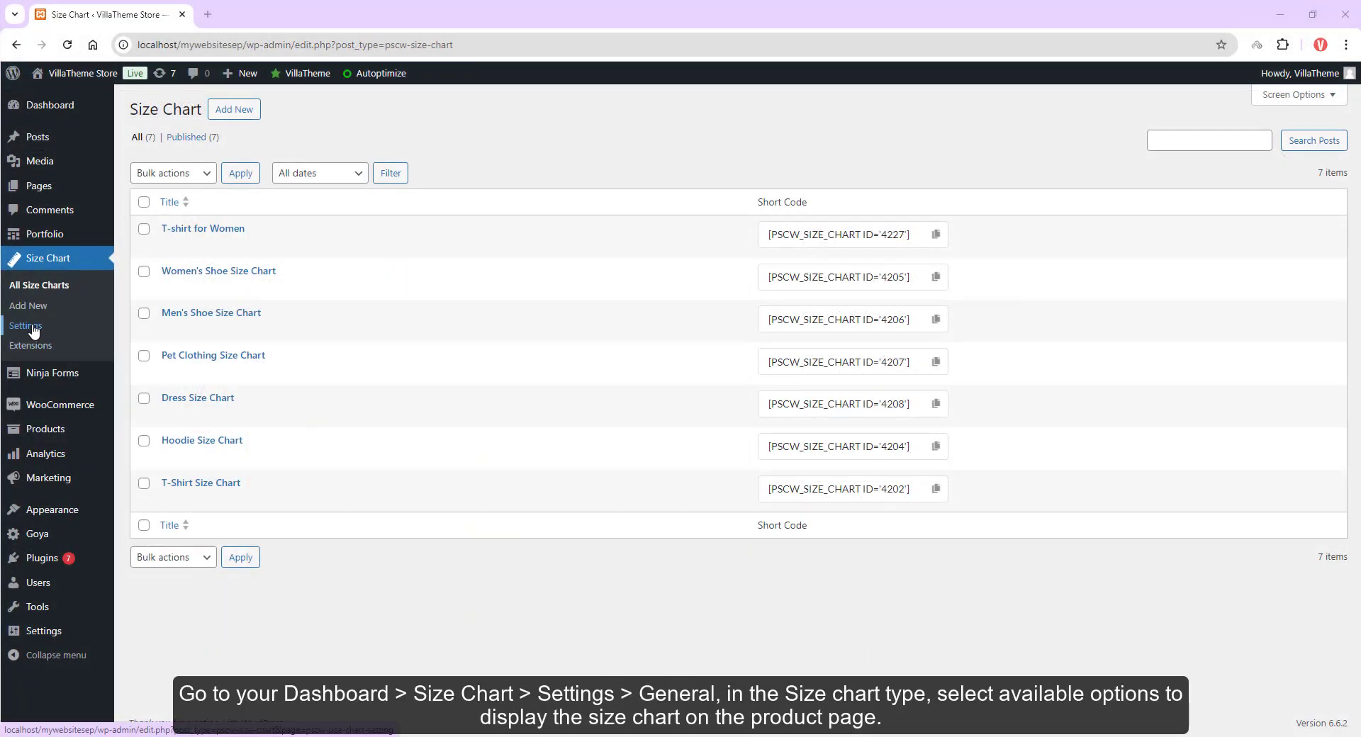
# - Open the general size chart settings and try several size chart types, ending with Top description
pyautogui.click(33, 328)
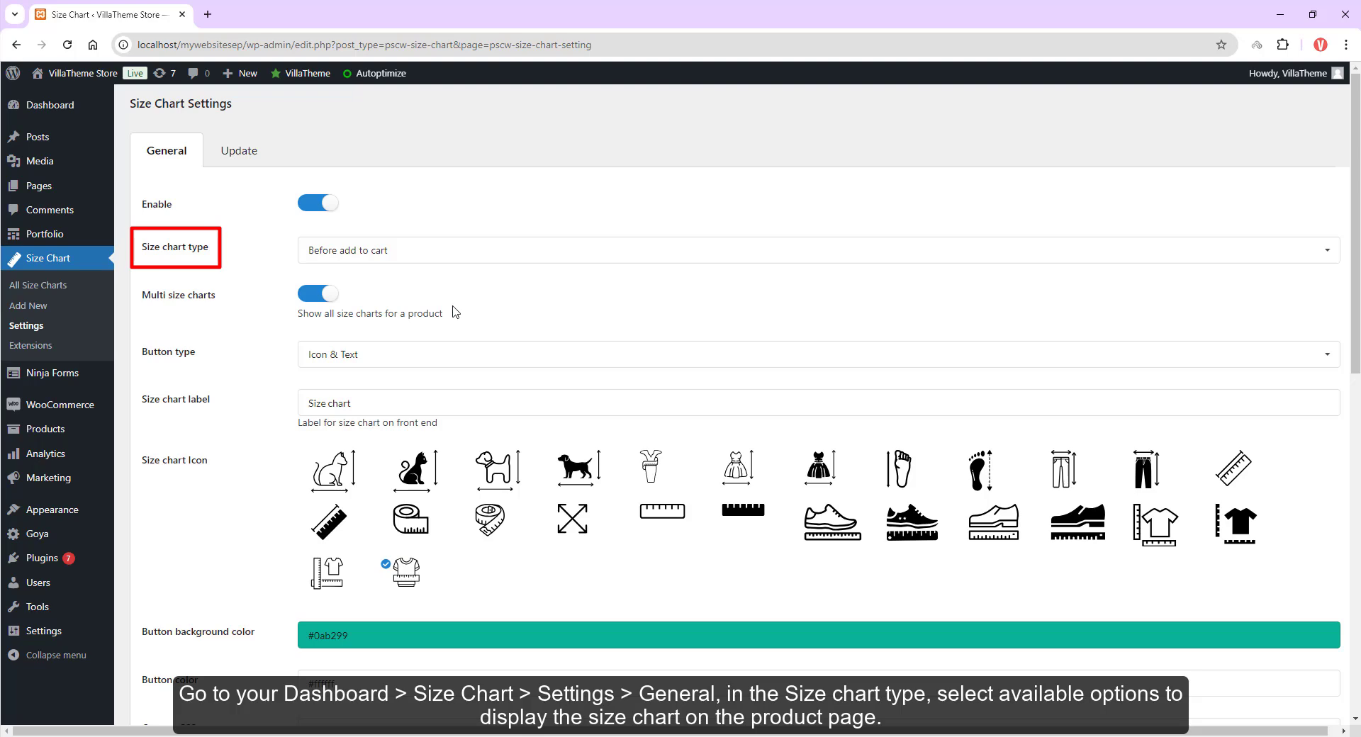
pyautogui.click(395, 258)
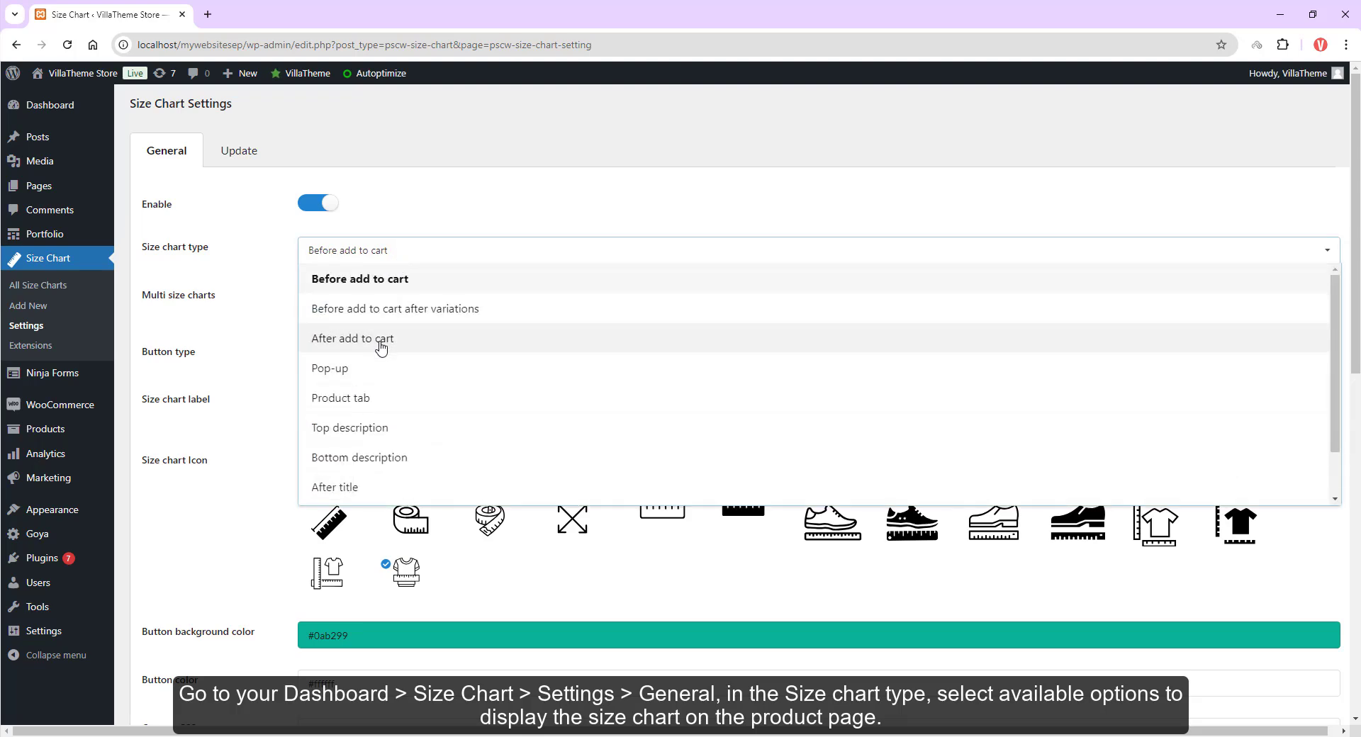
pyautogui.click(390, 323)
pyautogui.click(397, 251)
pyautogui.click(443, 343)
pyautogui.scroll(-5, 367, 370)
pyautogui.scroll(5, 365, 379)
pyautogui.click(376, 260)
pyautogui.click(349, 376)
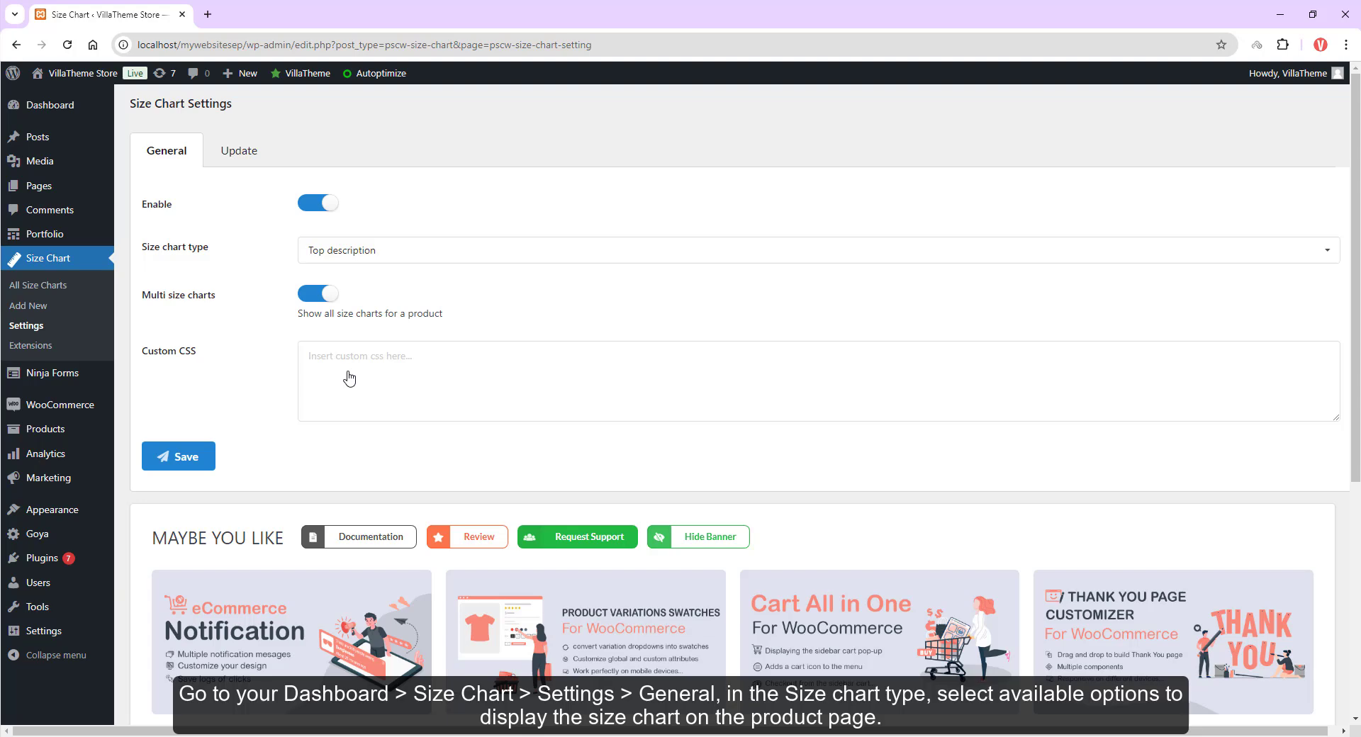
# - Try the After title size chart type, review its button settings, and switch the type to After the meta
pyautogui.click(372, 263)
pyautogui.click(346, 424)
pyautogui.scroll(-3, 352, 437)
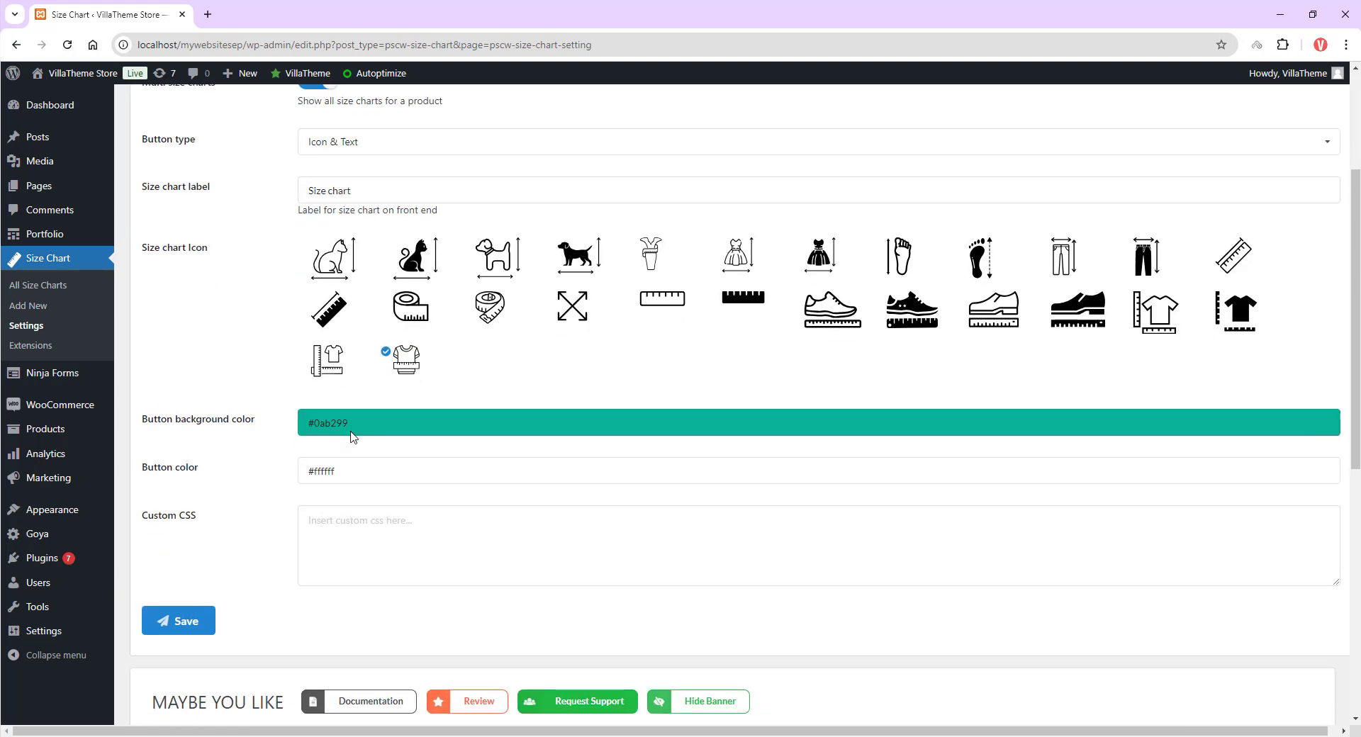
pyautogui.scroll(3, 353, 437)
pyautogui.click(363, 253)
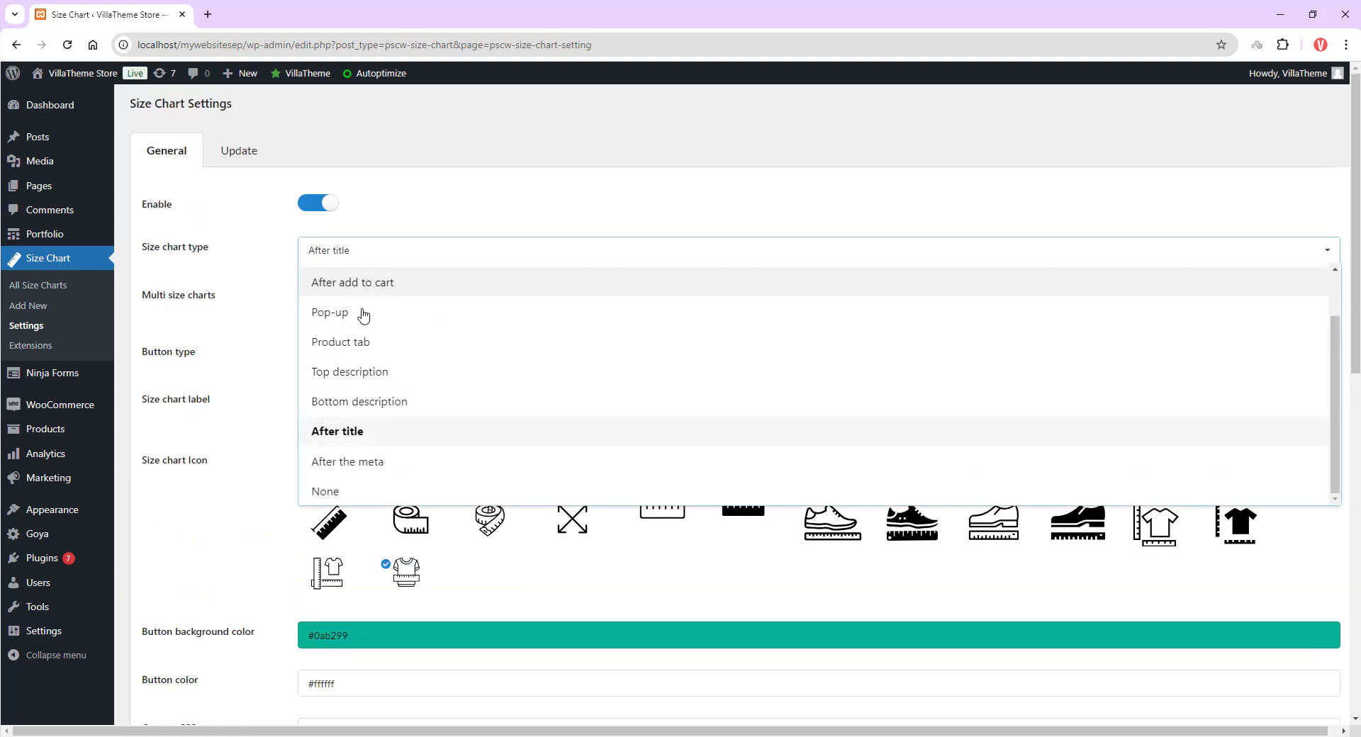
pyautogui.click(355, 462)
pyautogui.scroll(-2, 353, 460)
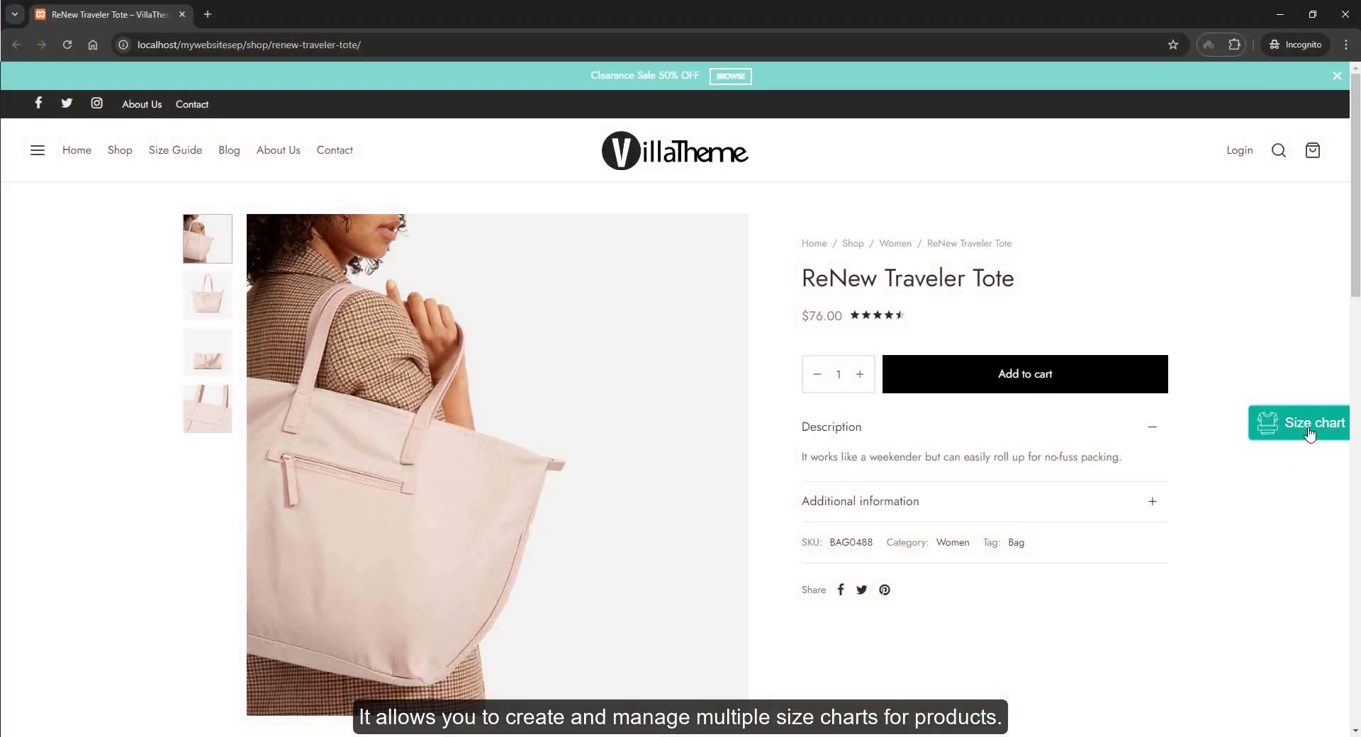
# - Open the pop-up size chart on the ReNew Traveler Tote store page and look through its multiple charts
pyautogui.click(1306, 429)
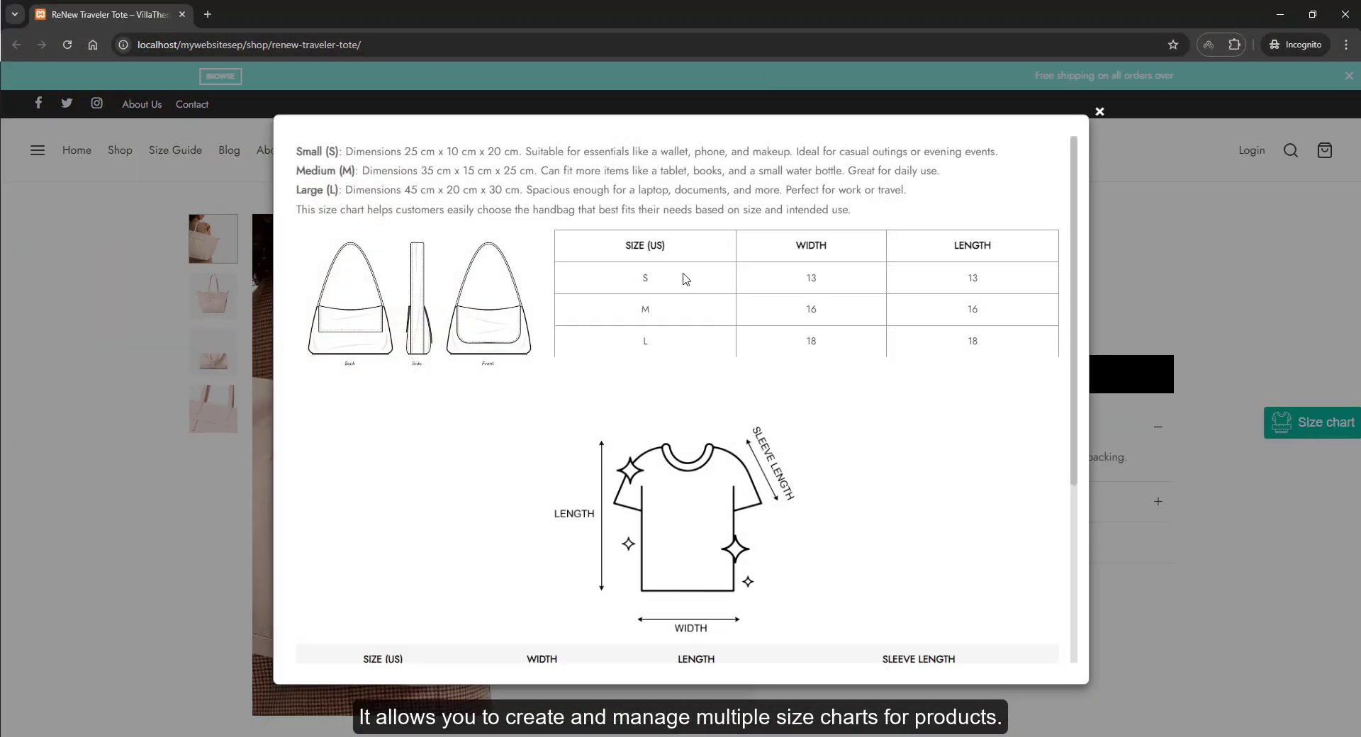
pyautogui.scroll(-2, 686, 279)
pyautogui.scroll(-2, 686, 279)
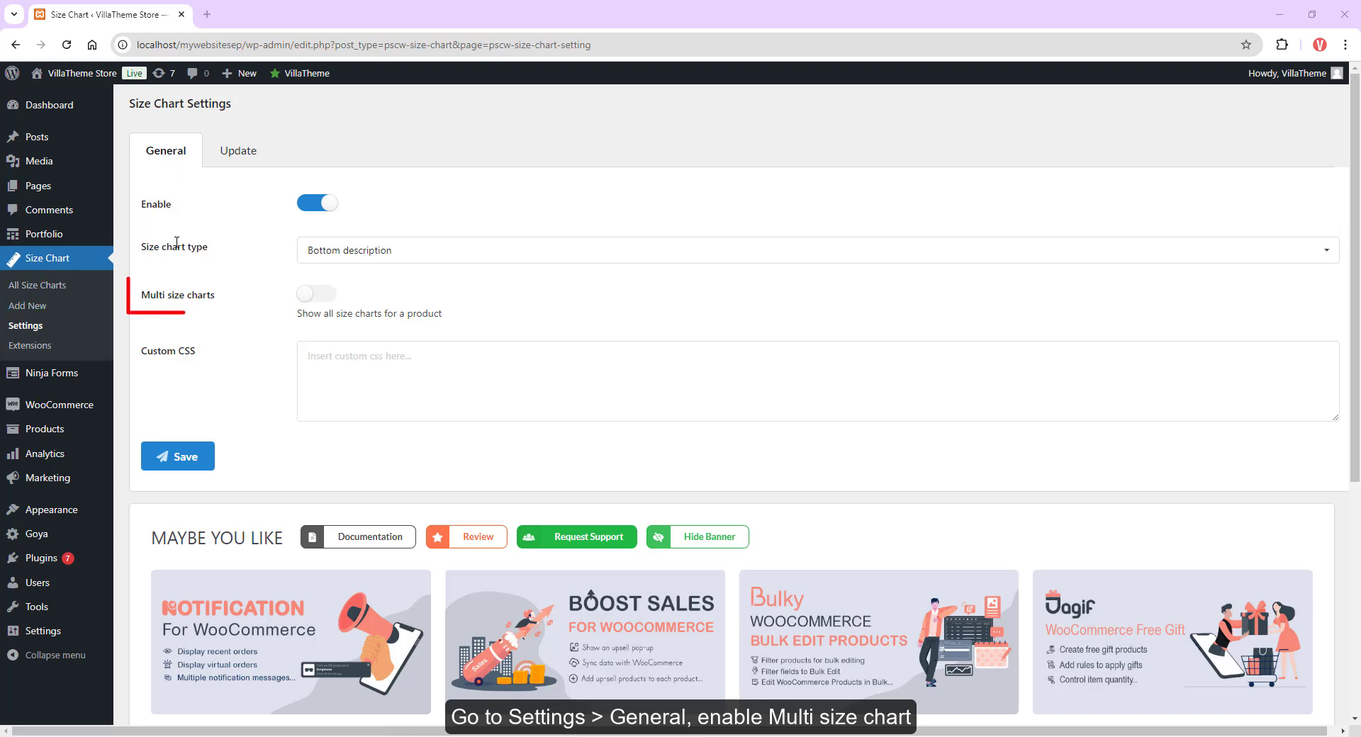
# - Enable Multi size charts in the general size chart settings and save
pyautogui.click(331, 303)
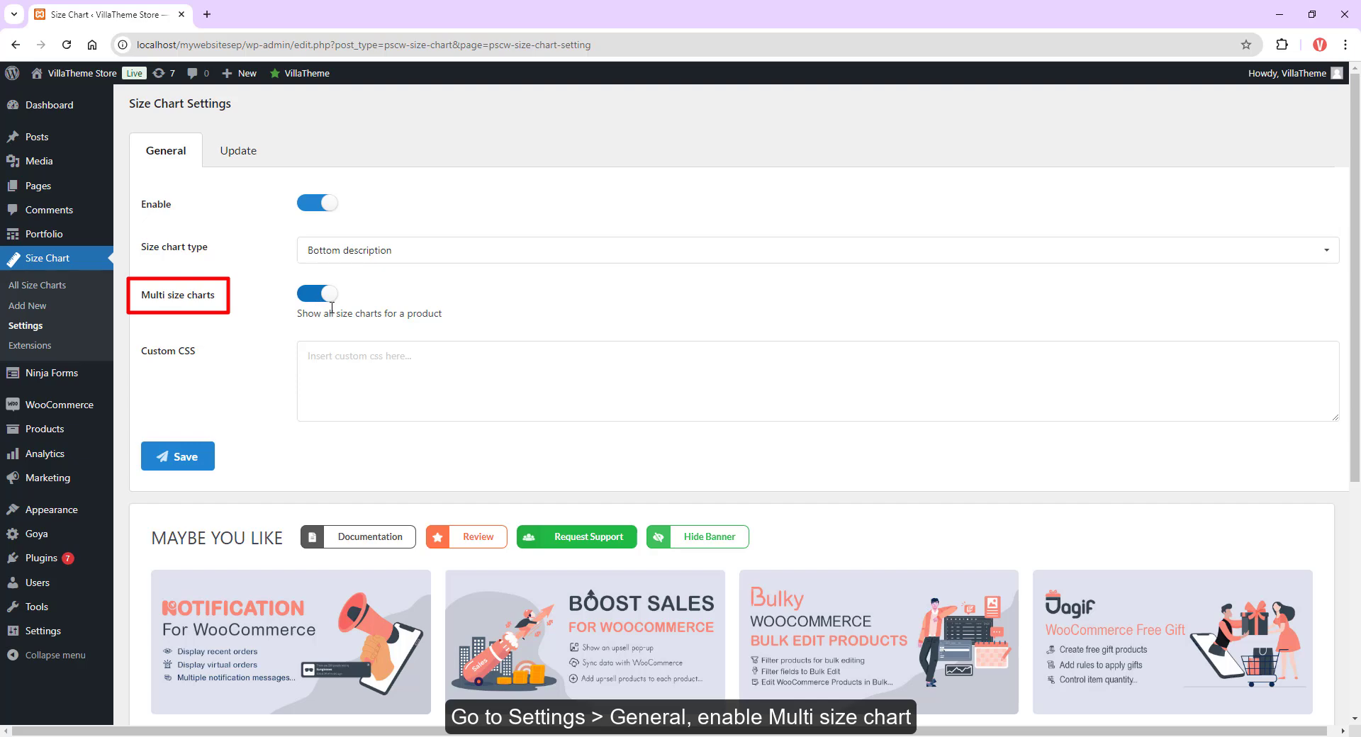
pyautogui.click(204, 467)
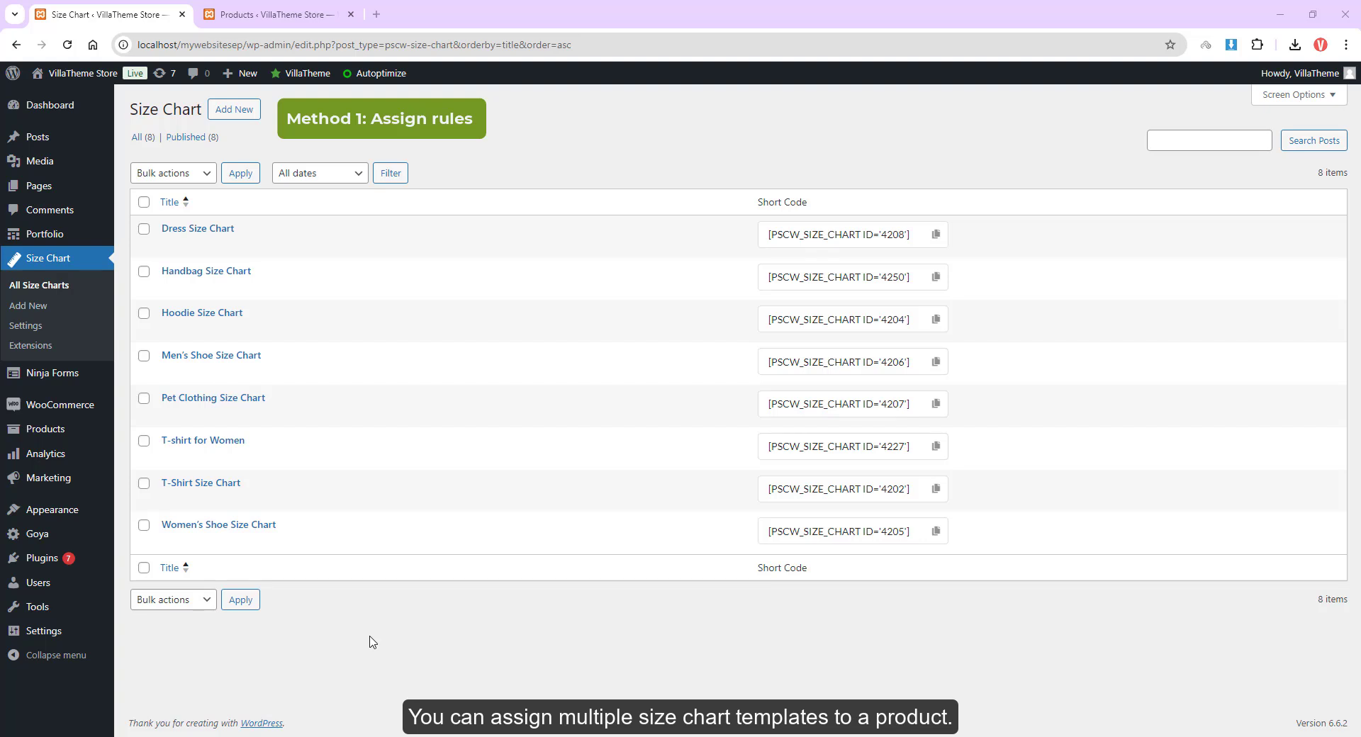
# - Open the edit pages of Handbag Size Chart and T-Shirt Size Chart in separate tabs and show the handbag one
pyautogui.keyDown('ctrl'); pyautogui.click(215, 288); pyautogui.keyUp('ctrl')
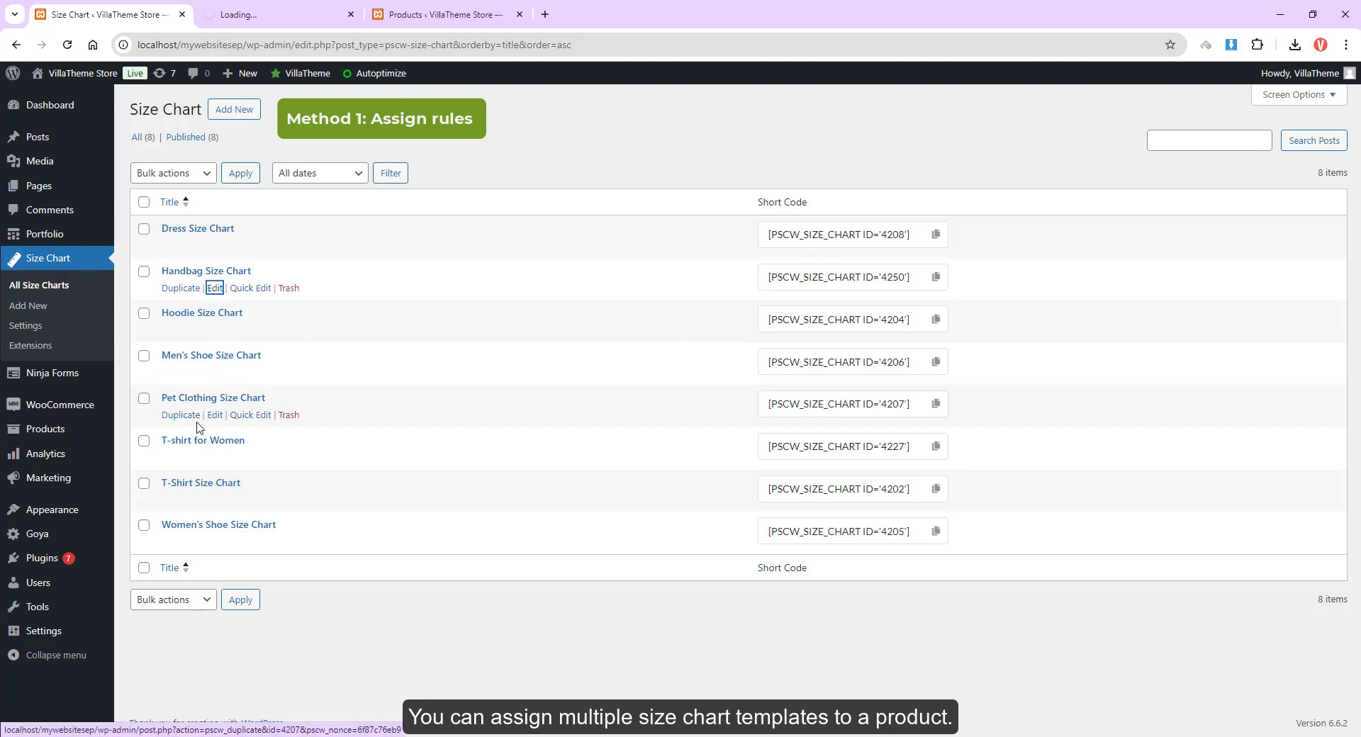
pyautogui.keyDown('ctrl'); pyautogui.click(214, 500); pyautogui.keyUp('ctrl')
pyautogui.click(287, 14)
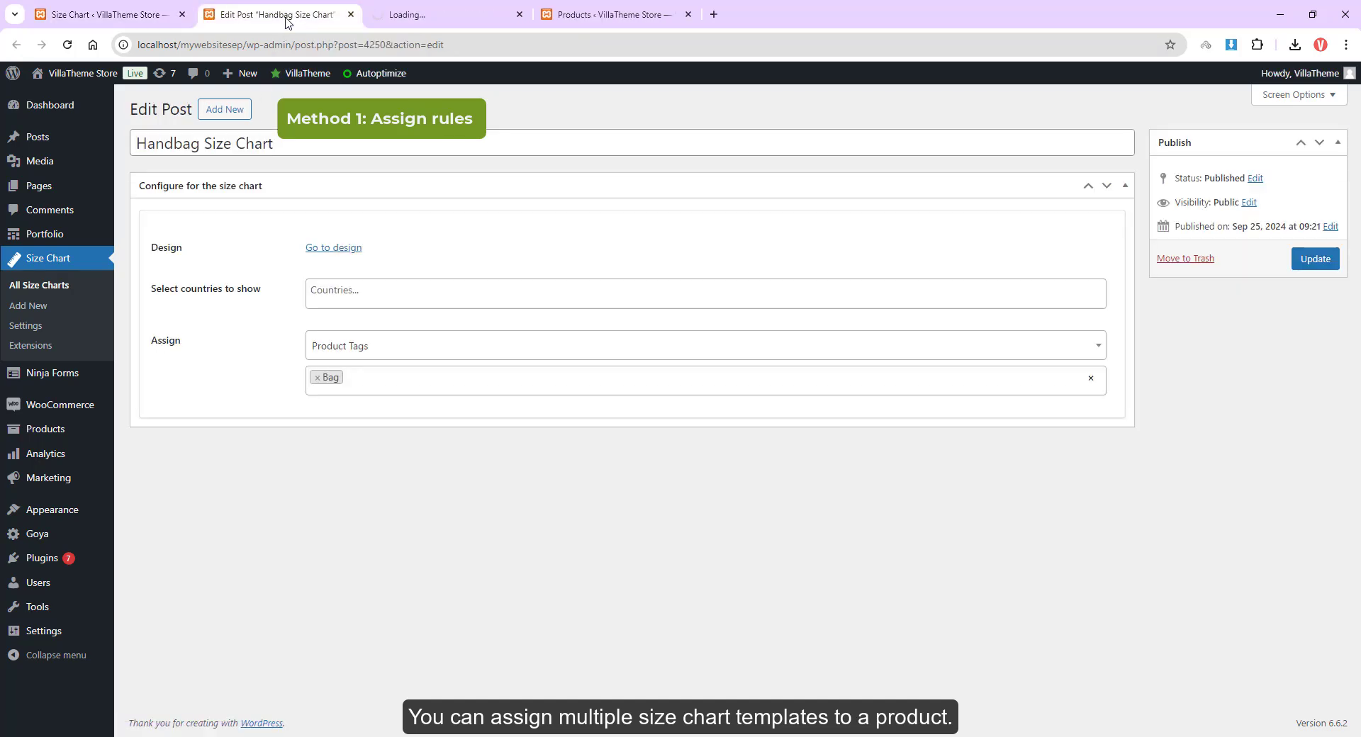
# - Assign Handbag Size Chart to the product ReNew Traveler Tote, update it, and check the T-Shirt Size Chart's assignment
pyautogui.click(395, 351)
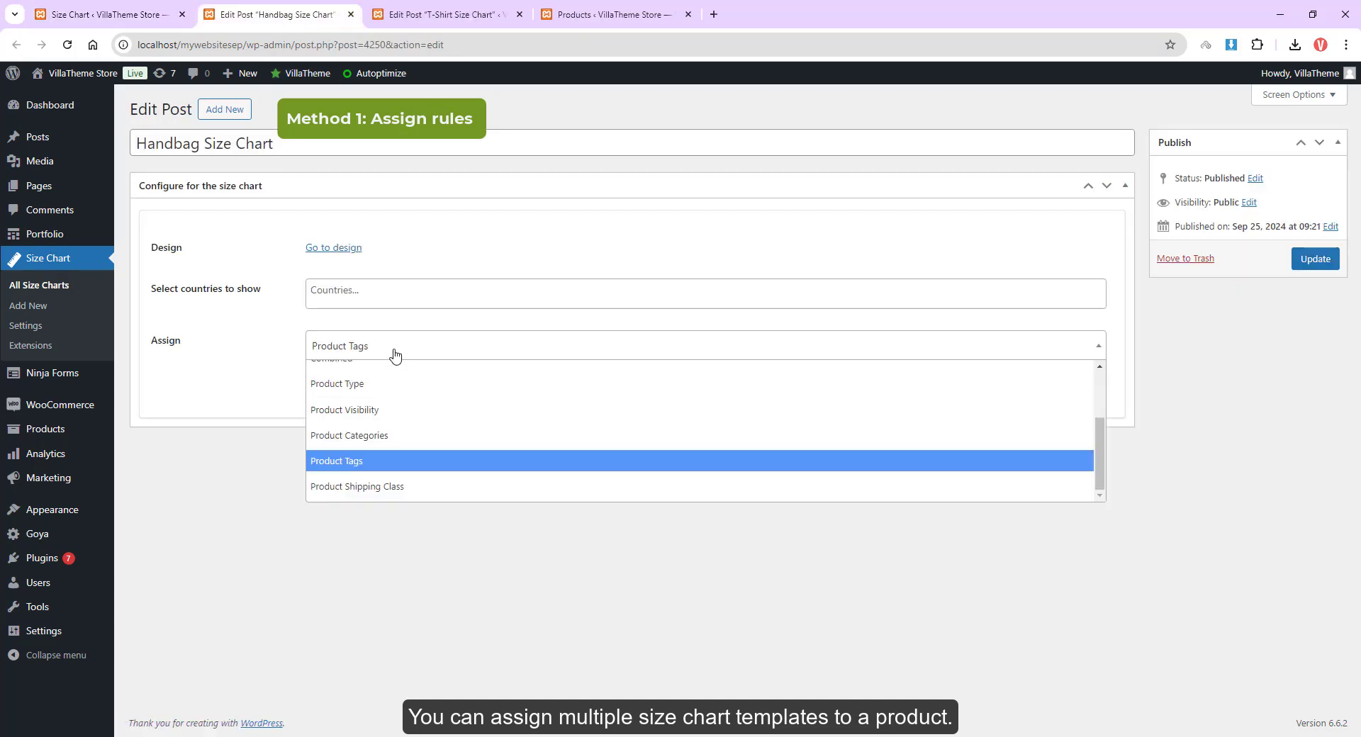
pyautogui.scroll(5, 395, 369)
pyautogui.click(383, 423)
pyautogui.write('renew')
pyautogui.click(361, 417)
pyautogui.click(1316, 260)
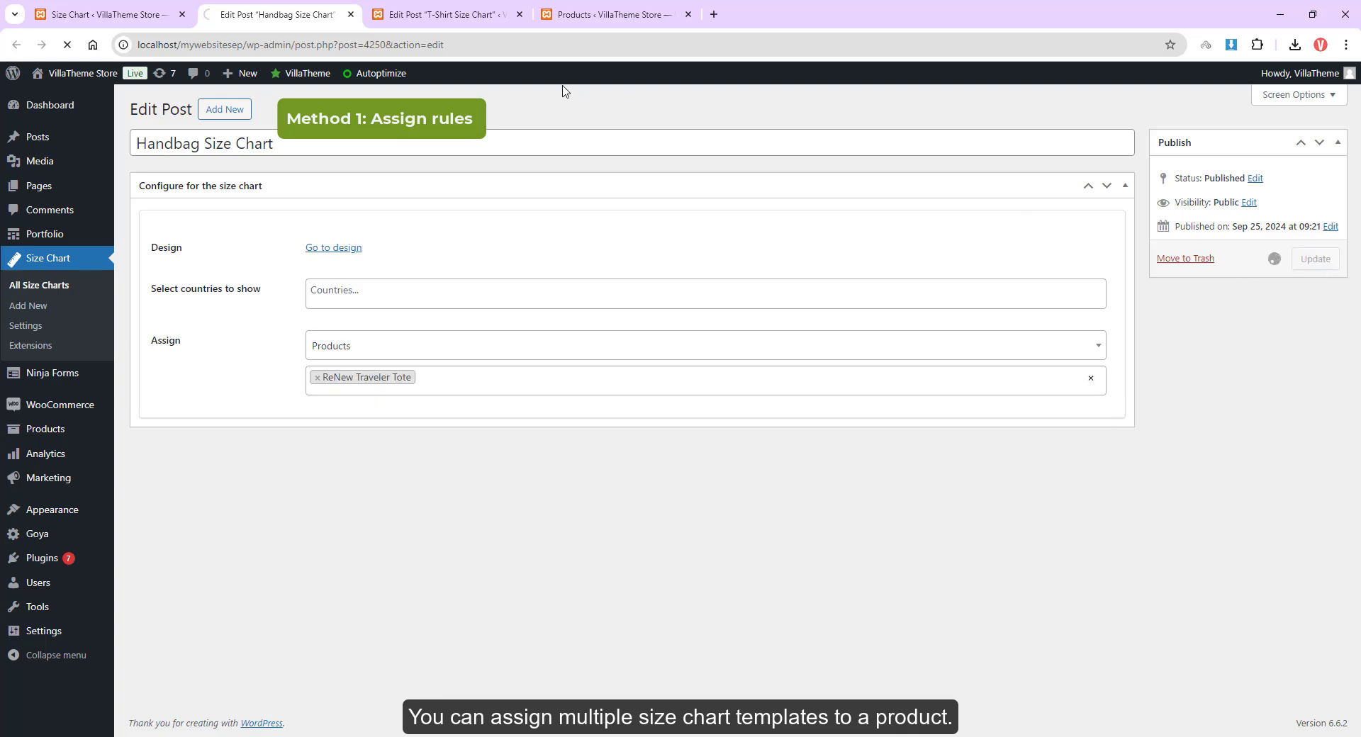
pyautogui.click(443, 14)
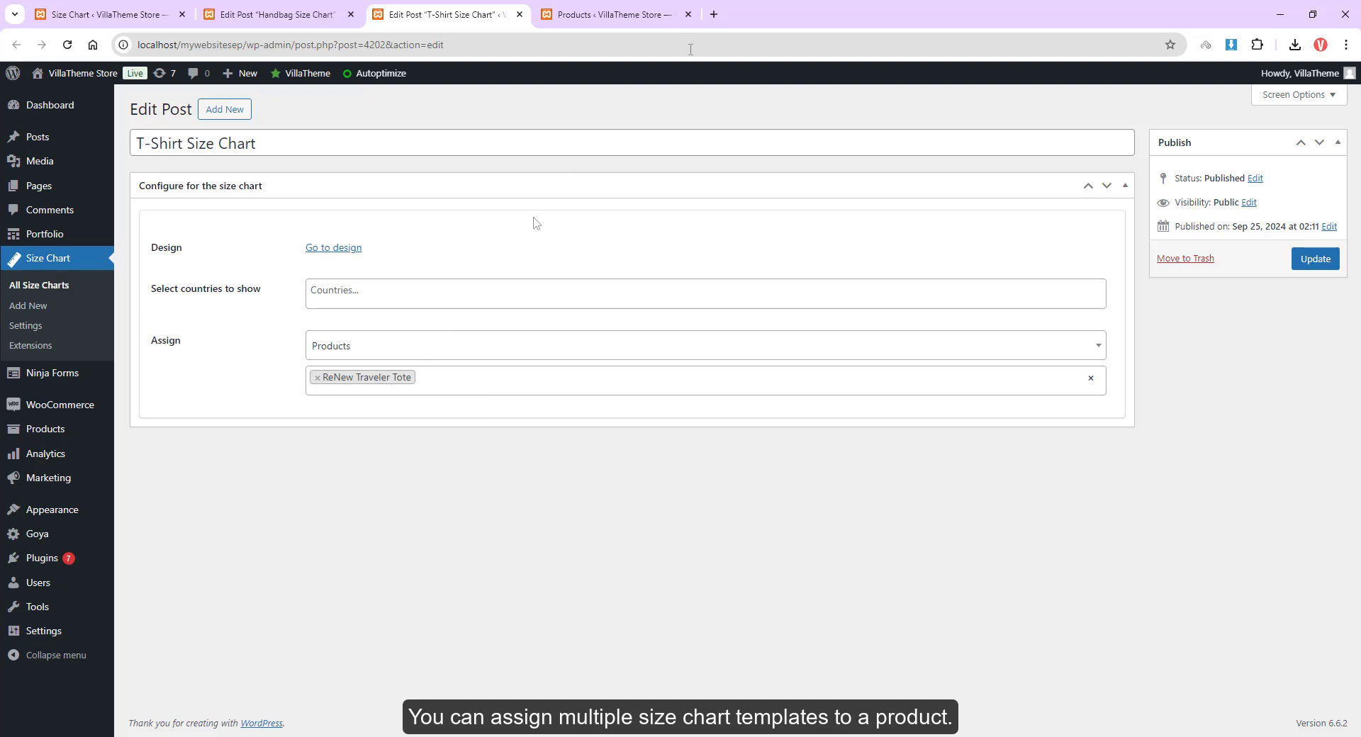
# - Open ReNew Traveler Tote for editing from the product list and show its product-level size chart settings
pyautogui.click(647, 14)
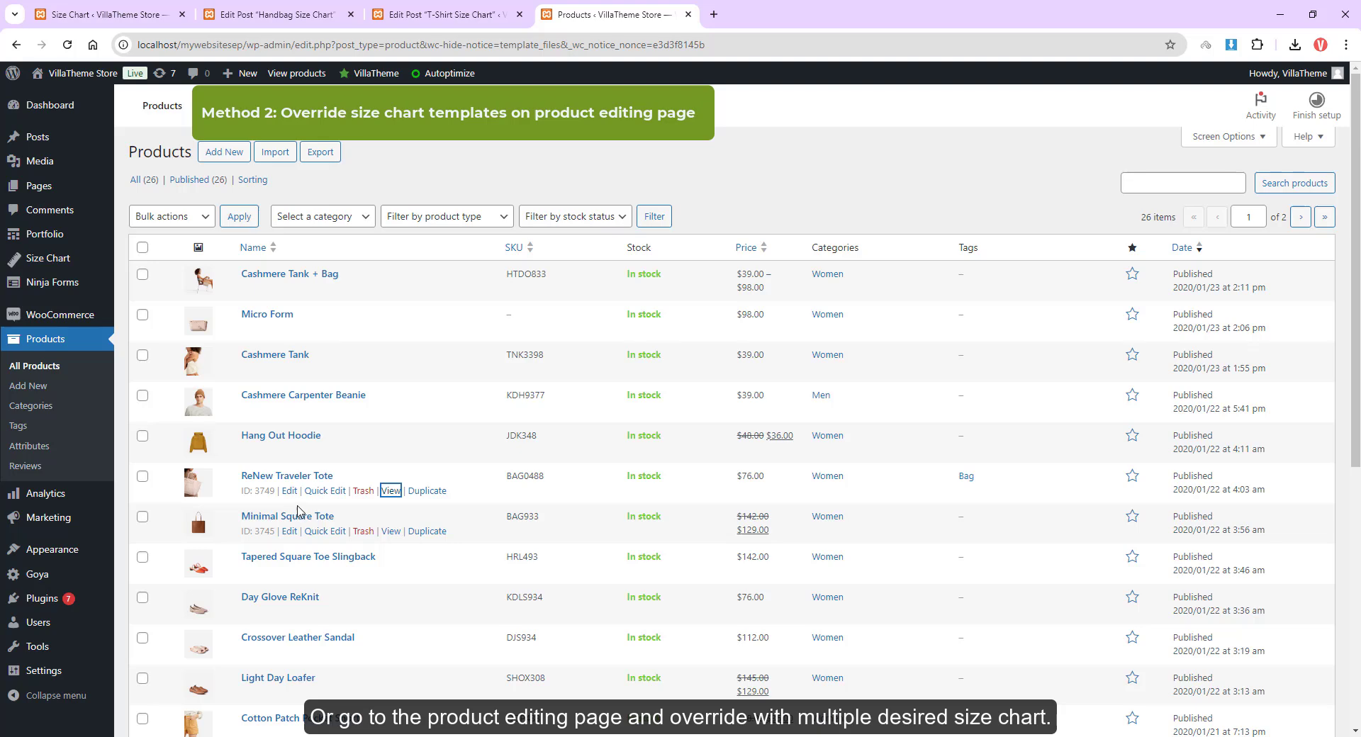
pyautogui.middleClick(290, 490)
pyautogui.click(772, 15)
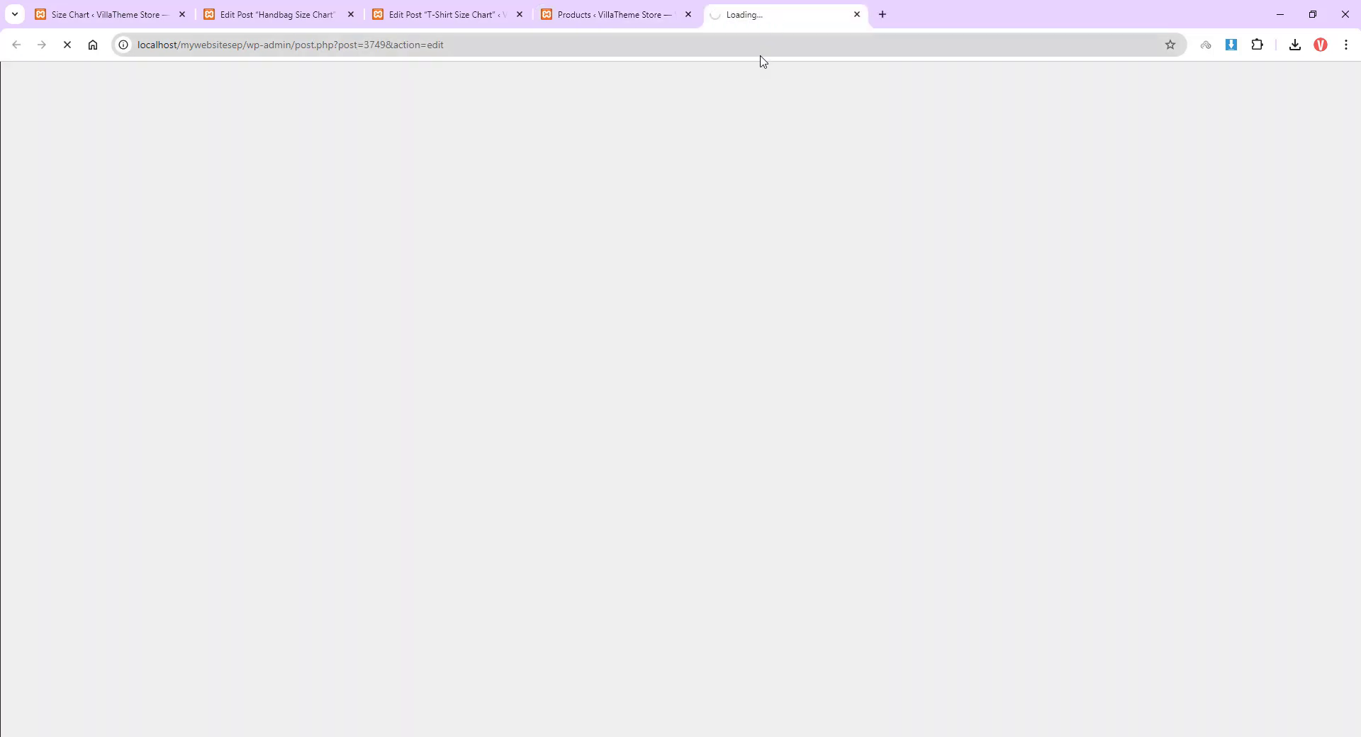
pyautogui.scroll(-5, 786, 277)
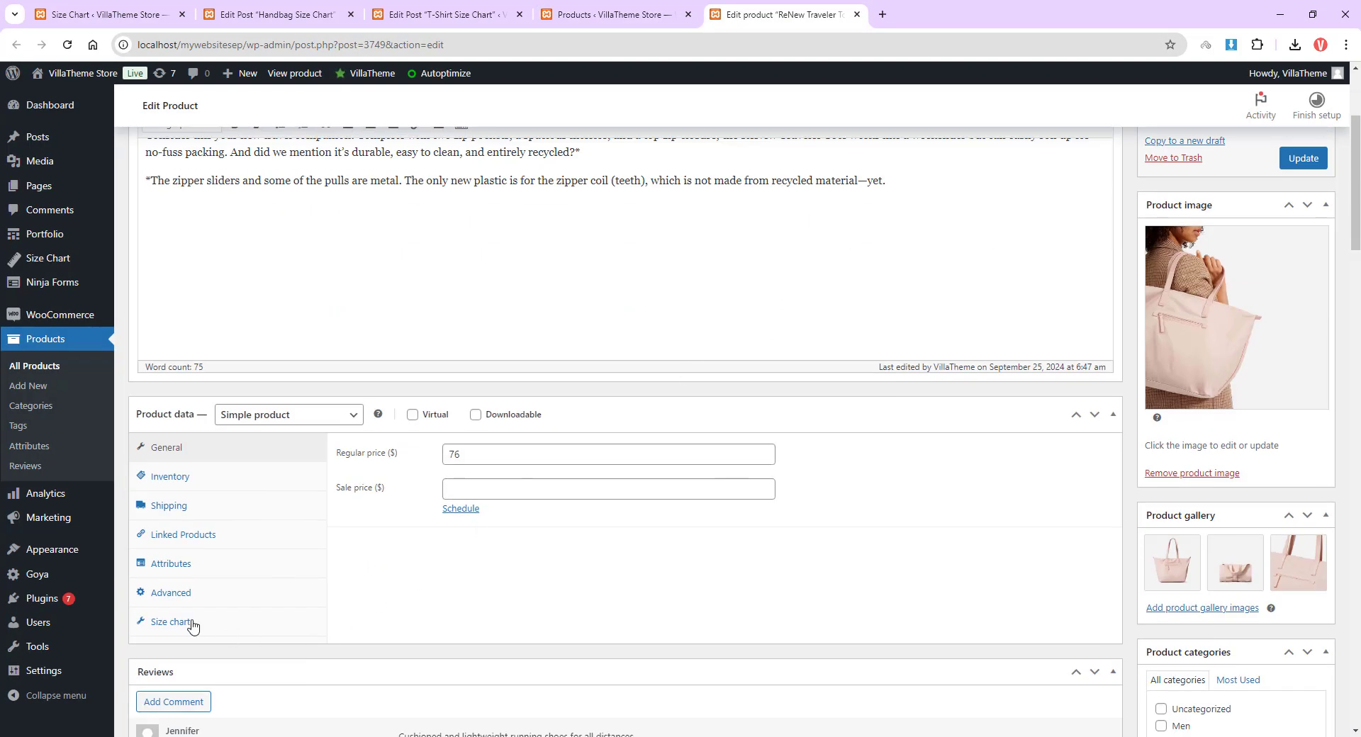
pyautogui.click(193, 625)
# - Override the ReNew Traveler Tote's size charts with both Handbag Size Chart and T-Shirt Size Chart
pyautogui.click(455, 495)
pyautogui.click(442, 525)
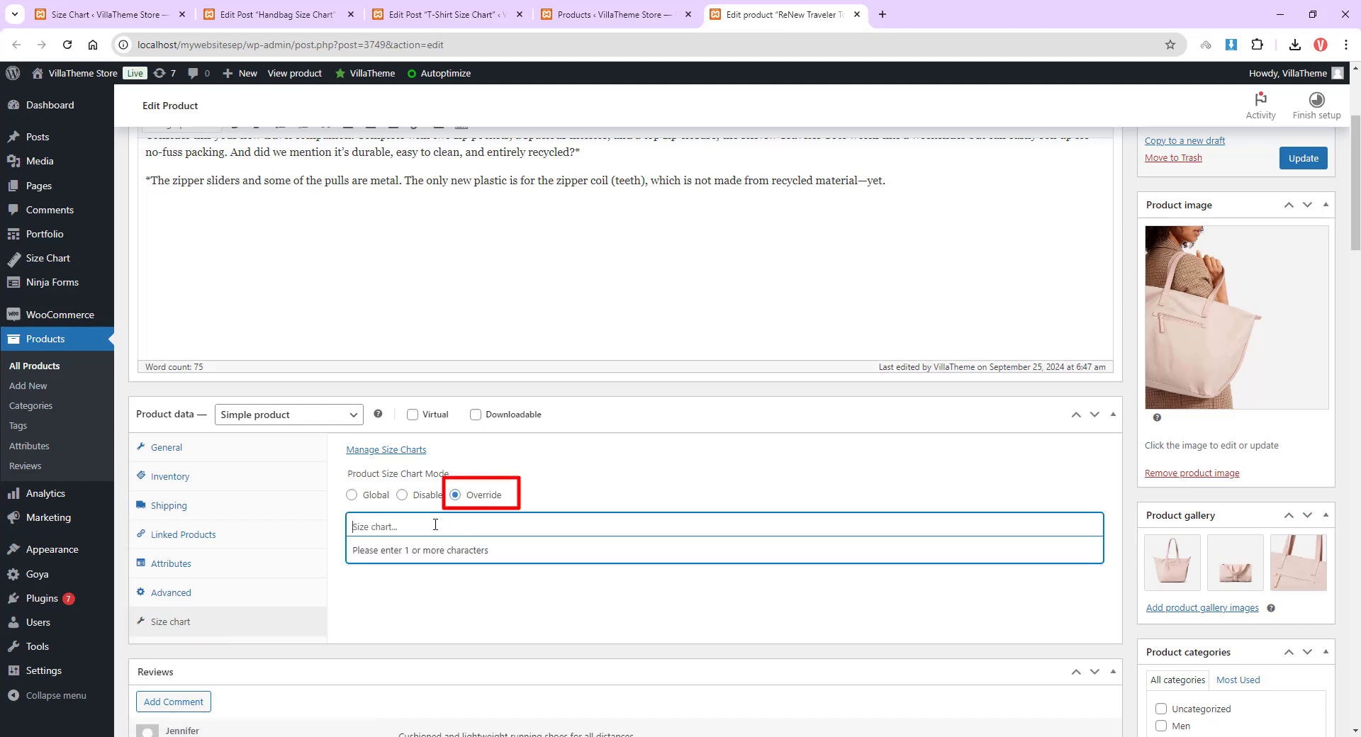
pyautogui.write('hand')
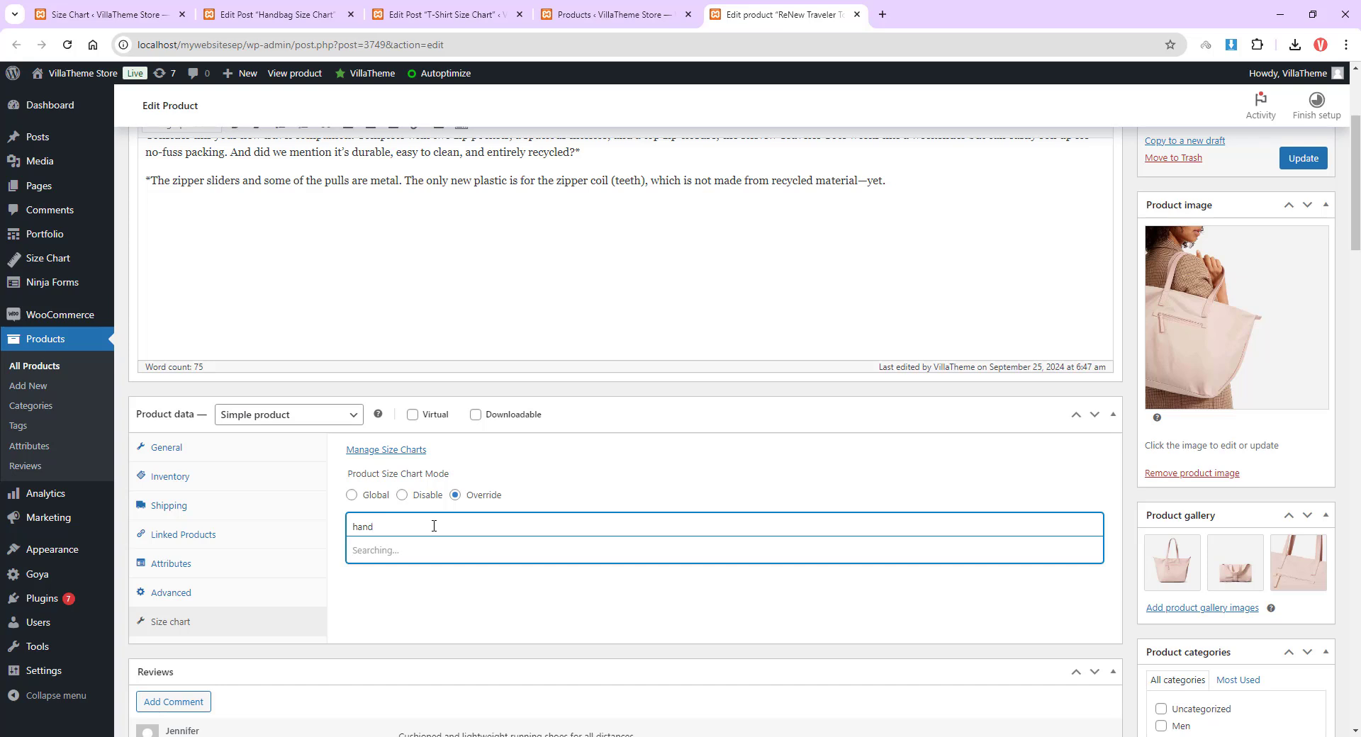
pyautogui.click(399, 552)
pyautogui.write('t')
pyautogui.write('sh')
pyautogui.press('BackSpace')
pyautogui.press('BackSpace')
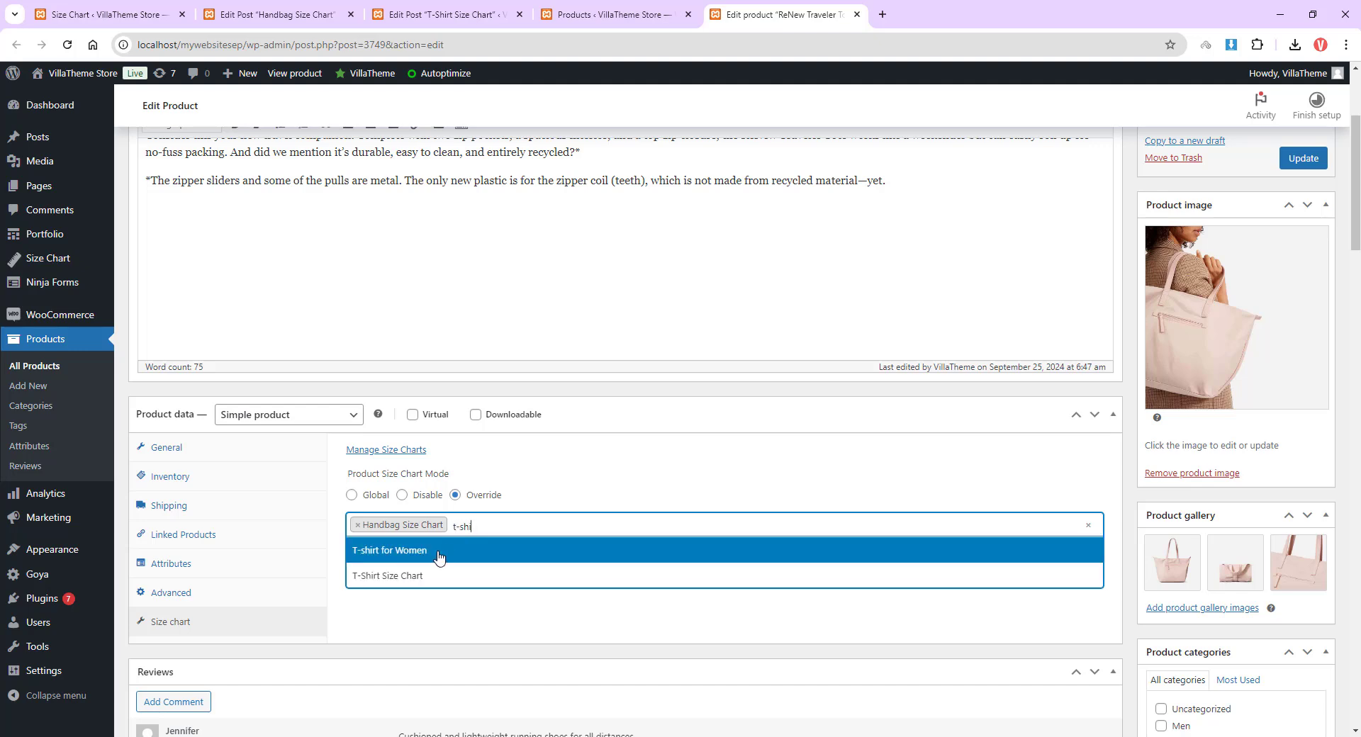
pyautogui.click(428, 575)
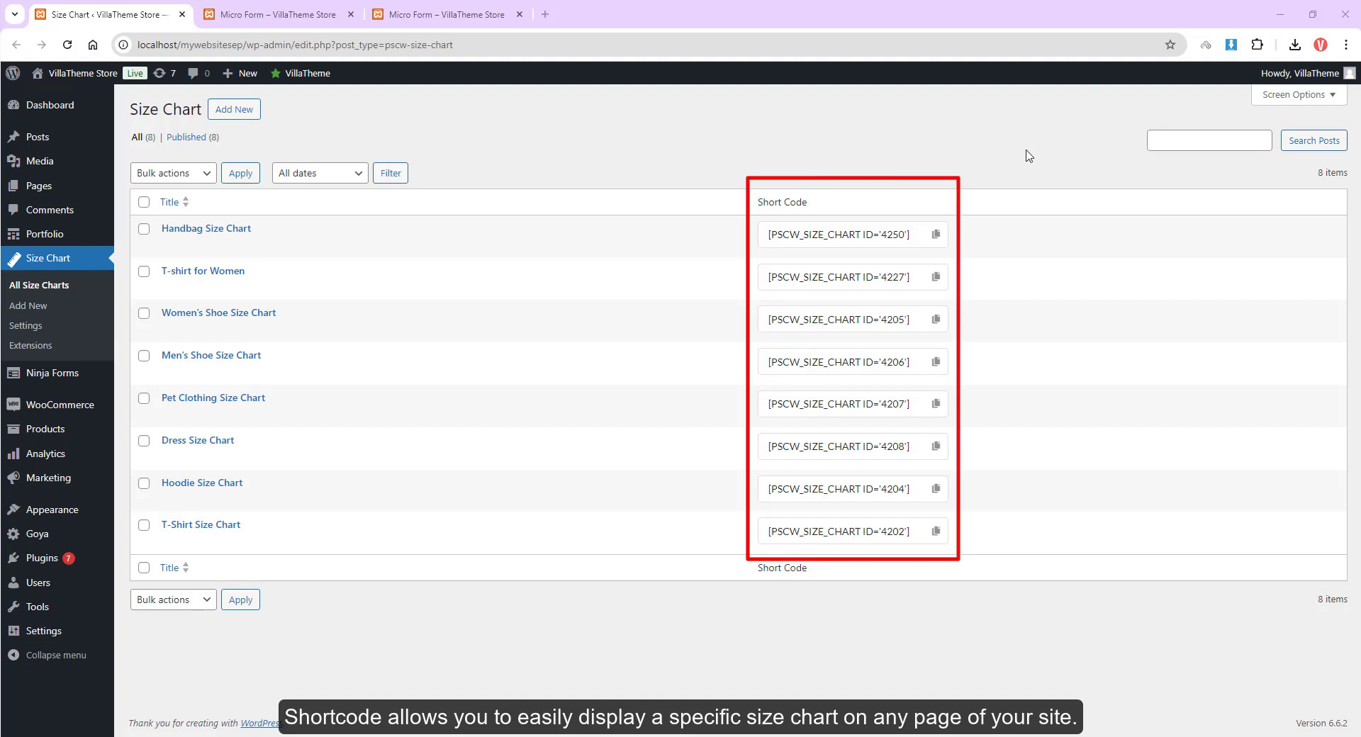
# - Copy the Handbag Size Chart shortcode, paste it on a new line in the Micro Form product description, update, and view the product page
pyautogui.click(937, 237)
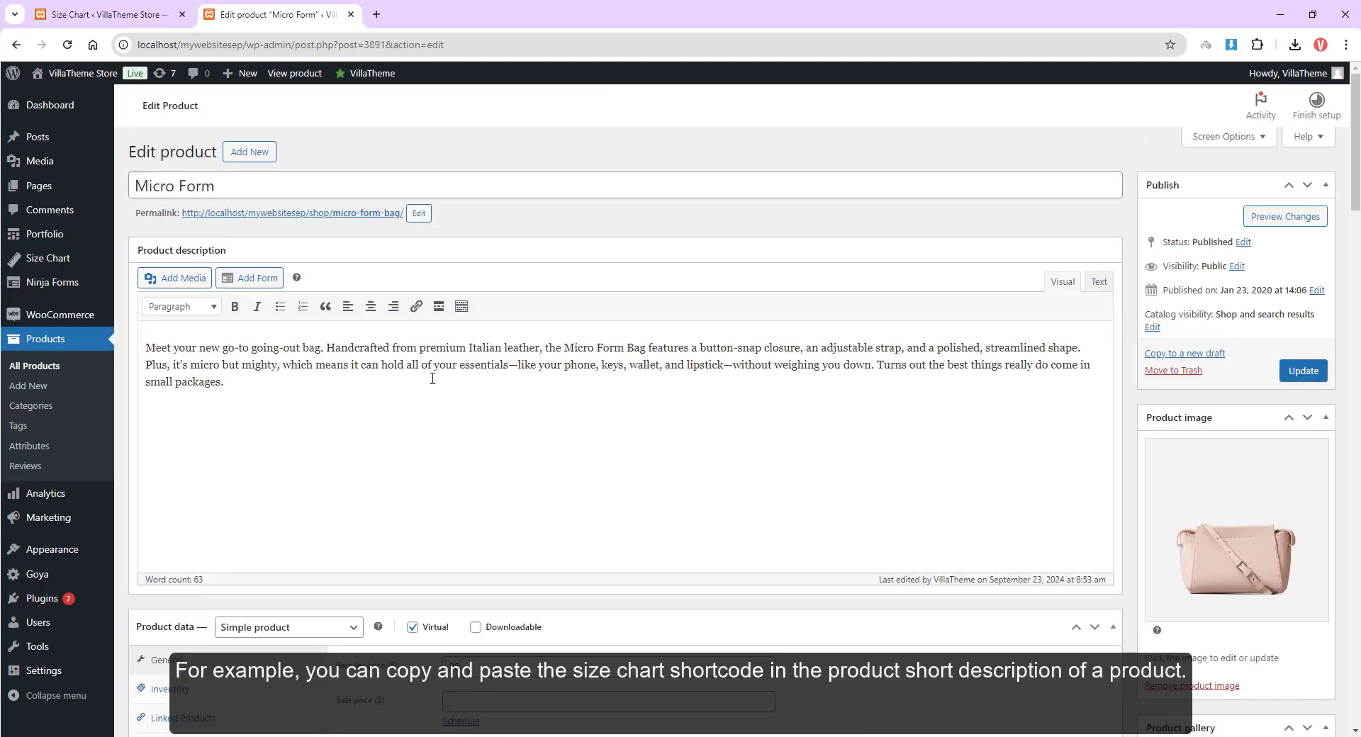
pyautogui.press('Return')
pyautogui.hotkey('ctrl', 'v')
pyautogui.click(1303, 371)
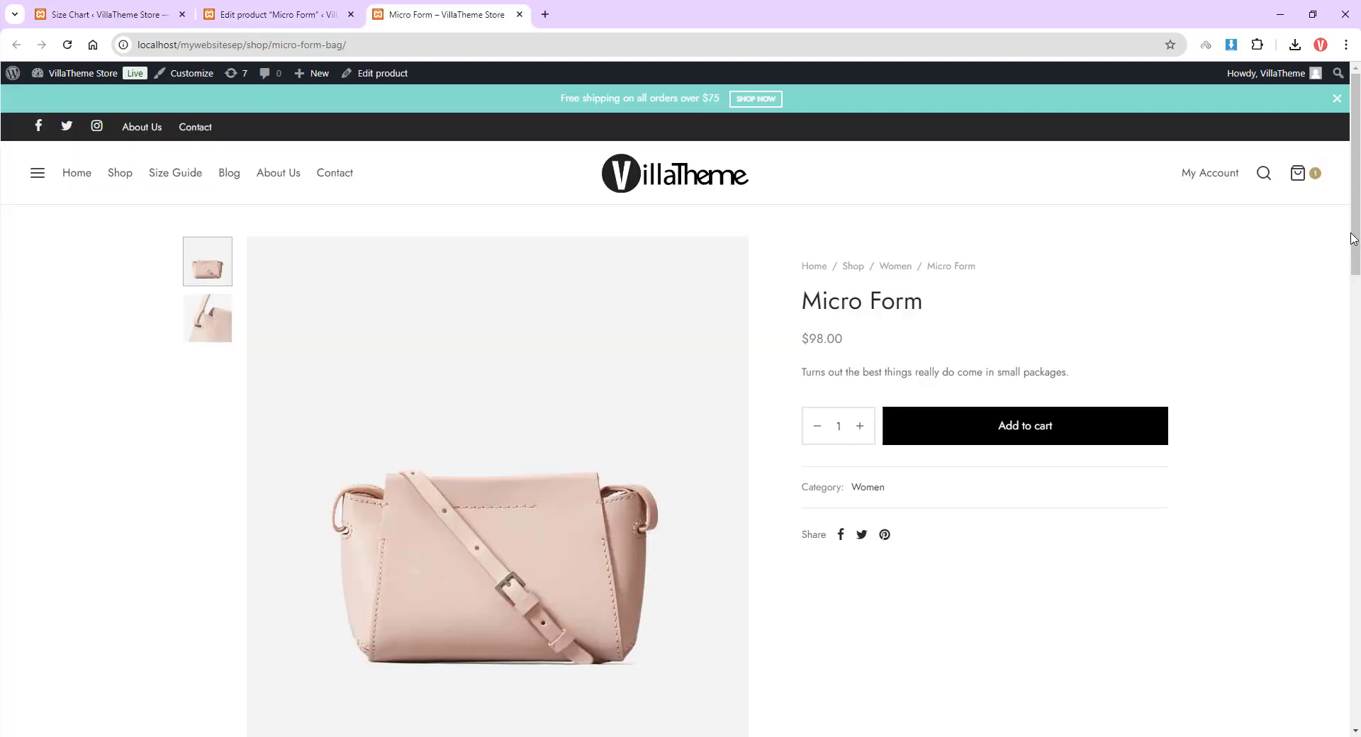
pyautogui.moveTo(1355, 238); pyautogui.dragTo(1359, 446)
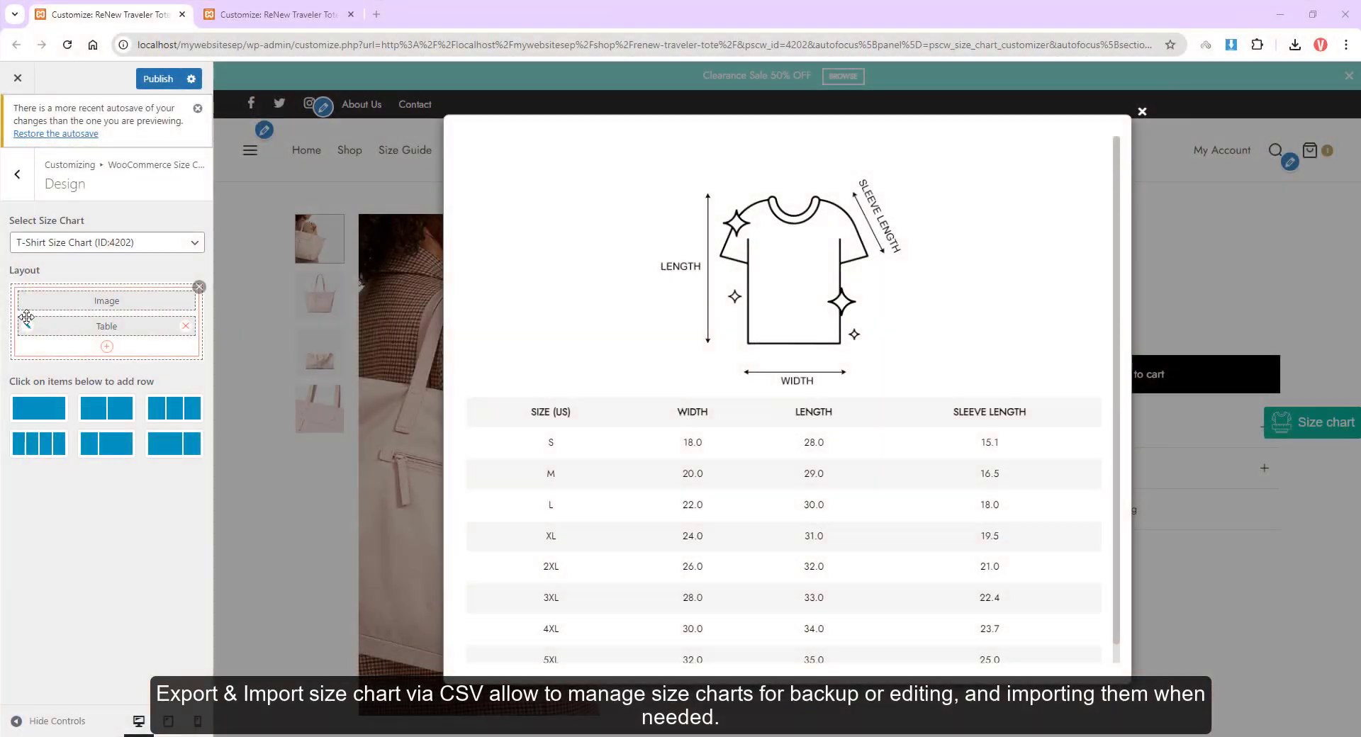
# - Open the T-Shirt Size Chart's table settings and export the table as data (1).csv
pyautogui.click(28, 408)
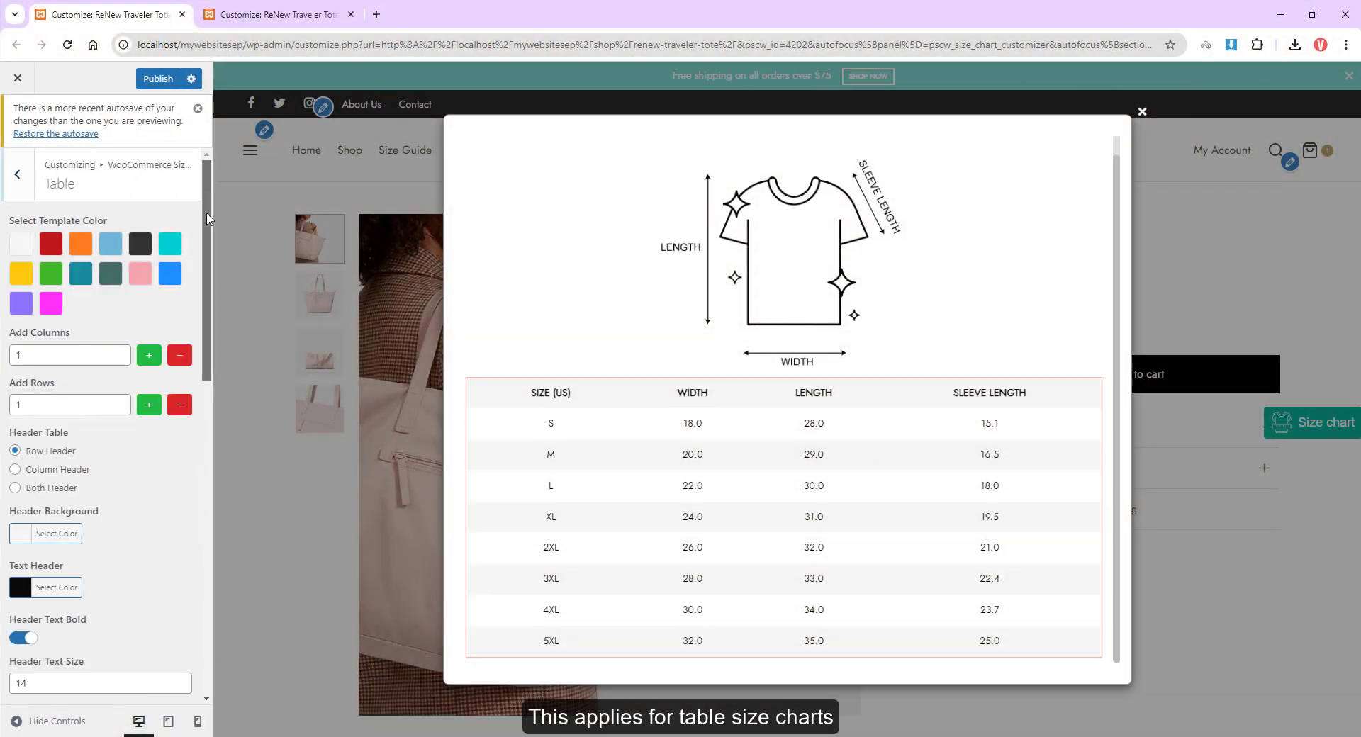
pyautogui.scroll(-10, 99, 425)
pyautogui.click(121, 670)
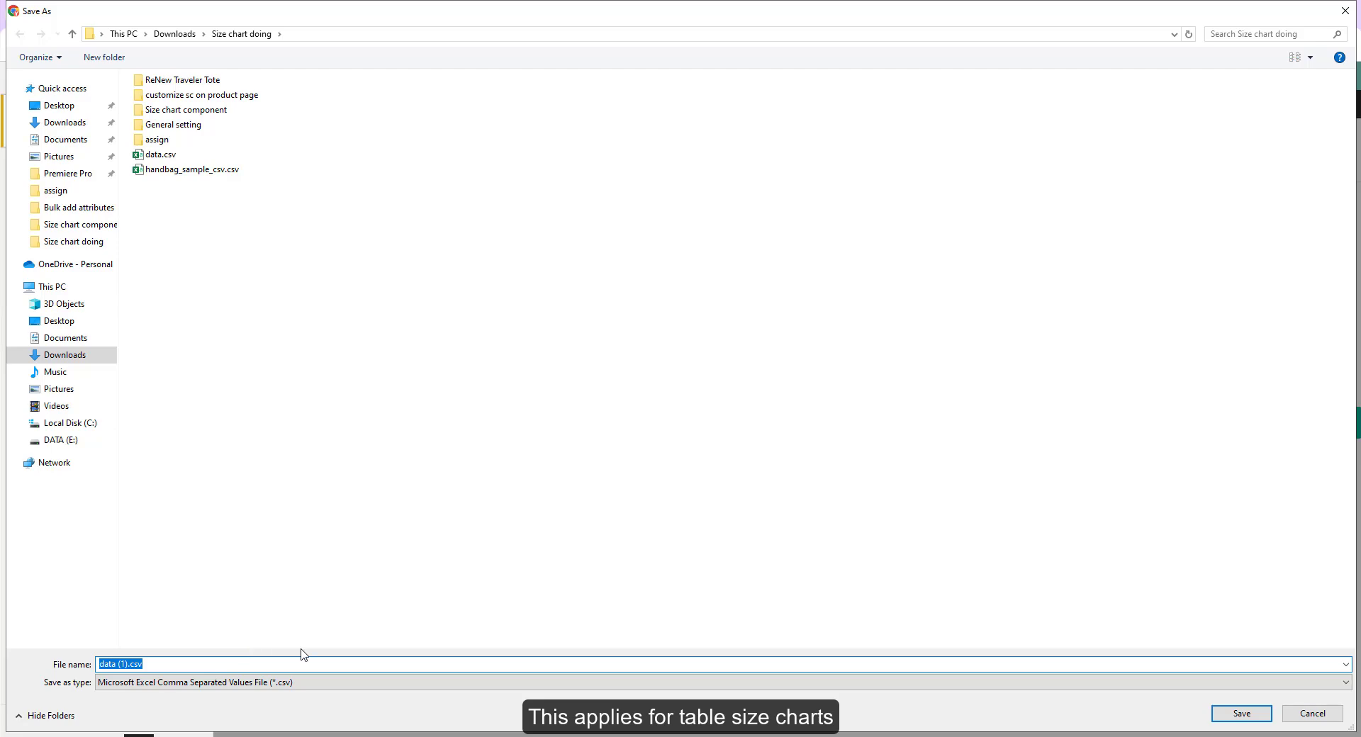
pyautogui.click(1241, 714)
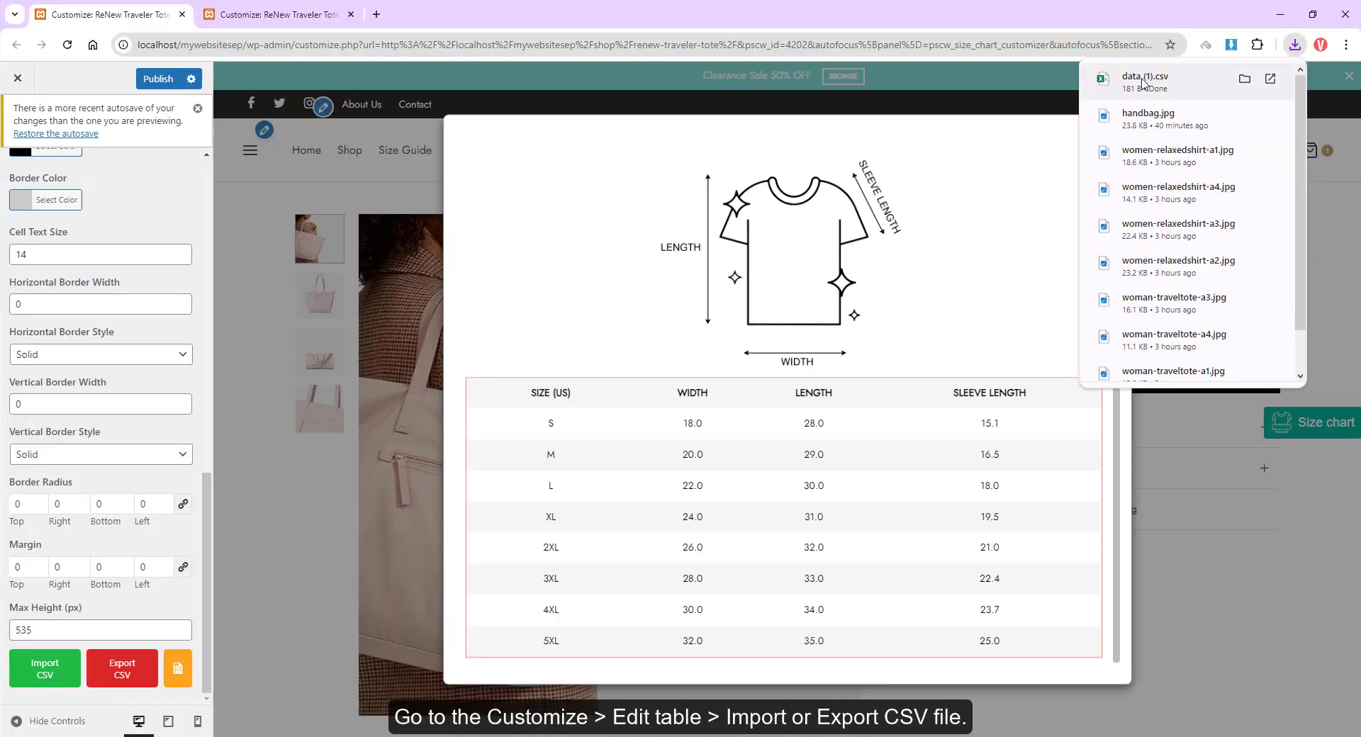